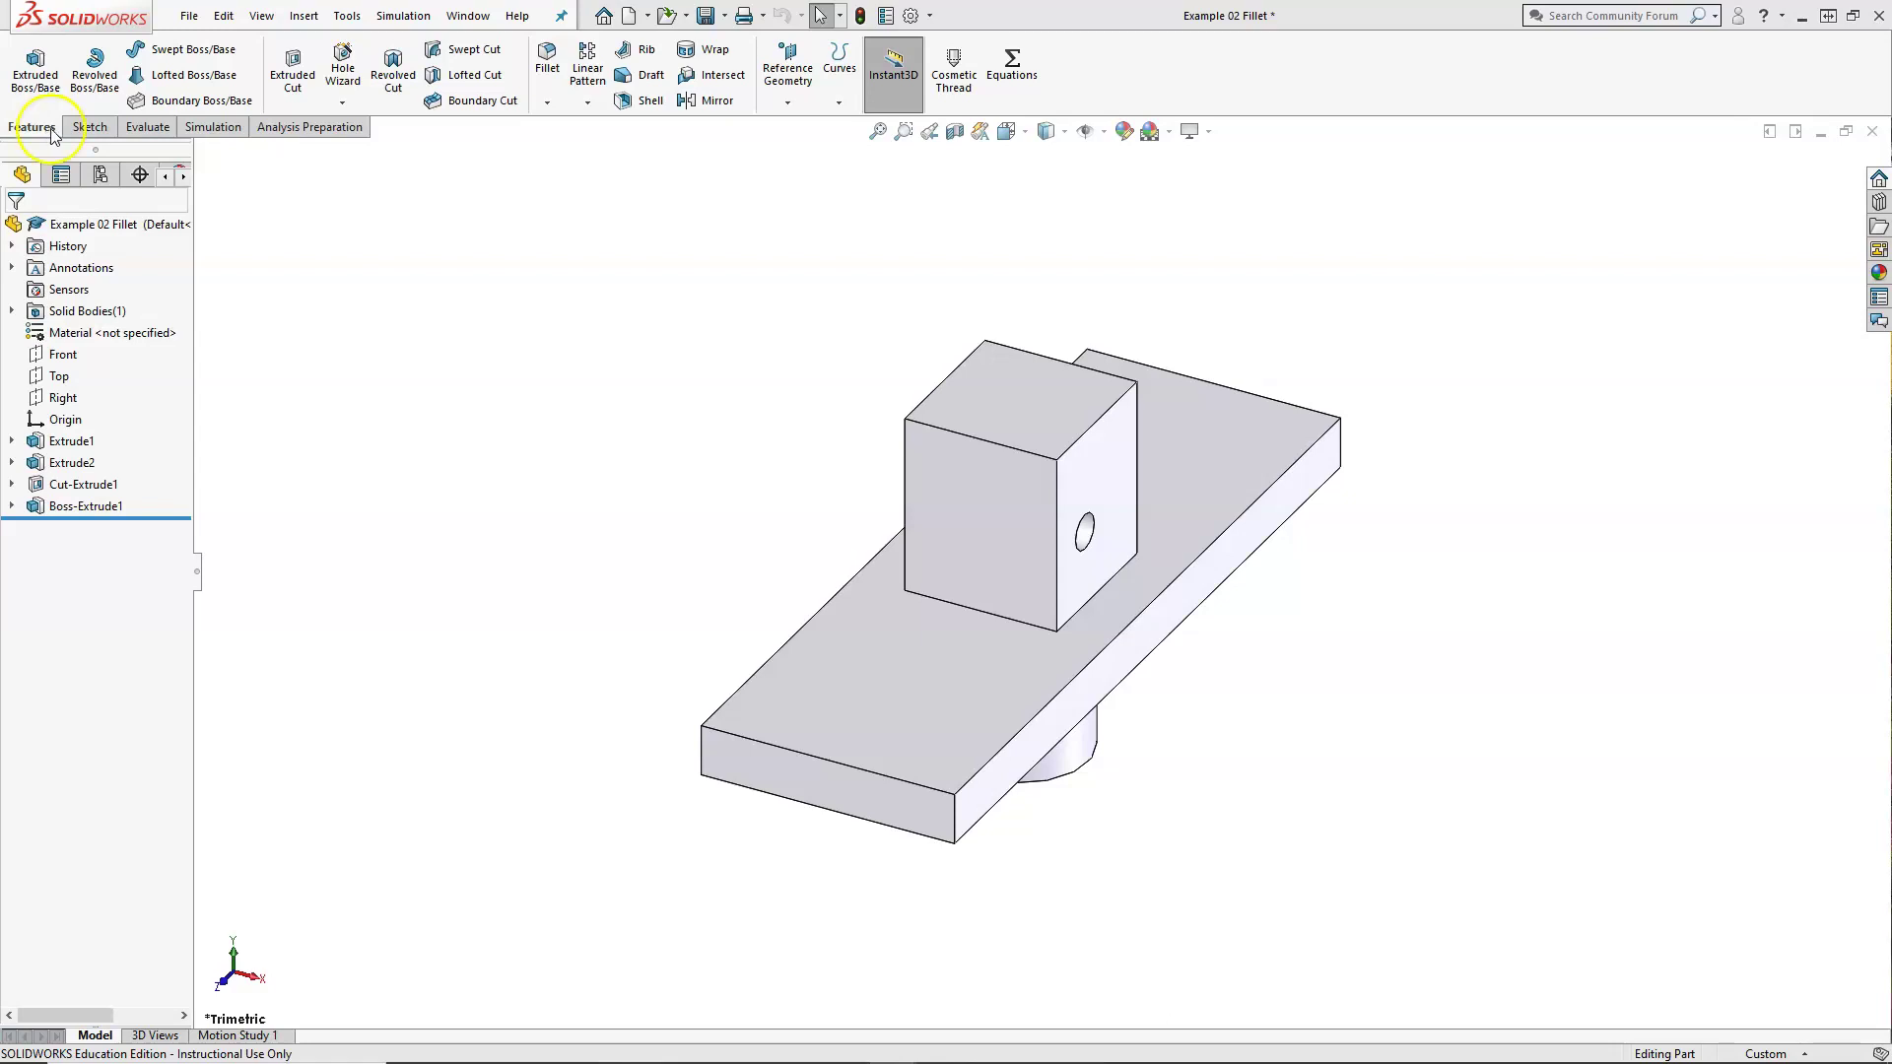
Start a constant-size fillet on the boss's two vertical edges beside the hole
{"action": "left_click", "coordinate": [548, 71]}
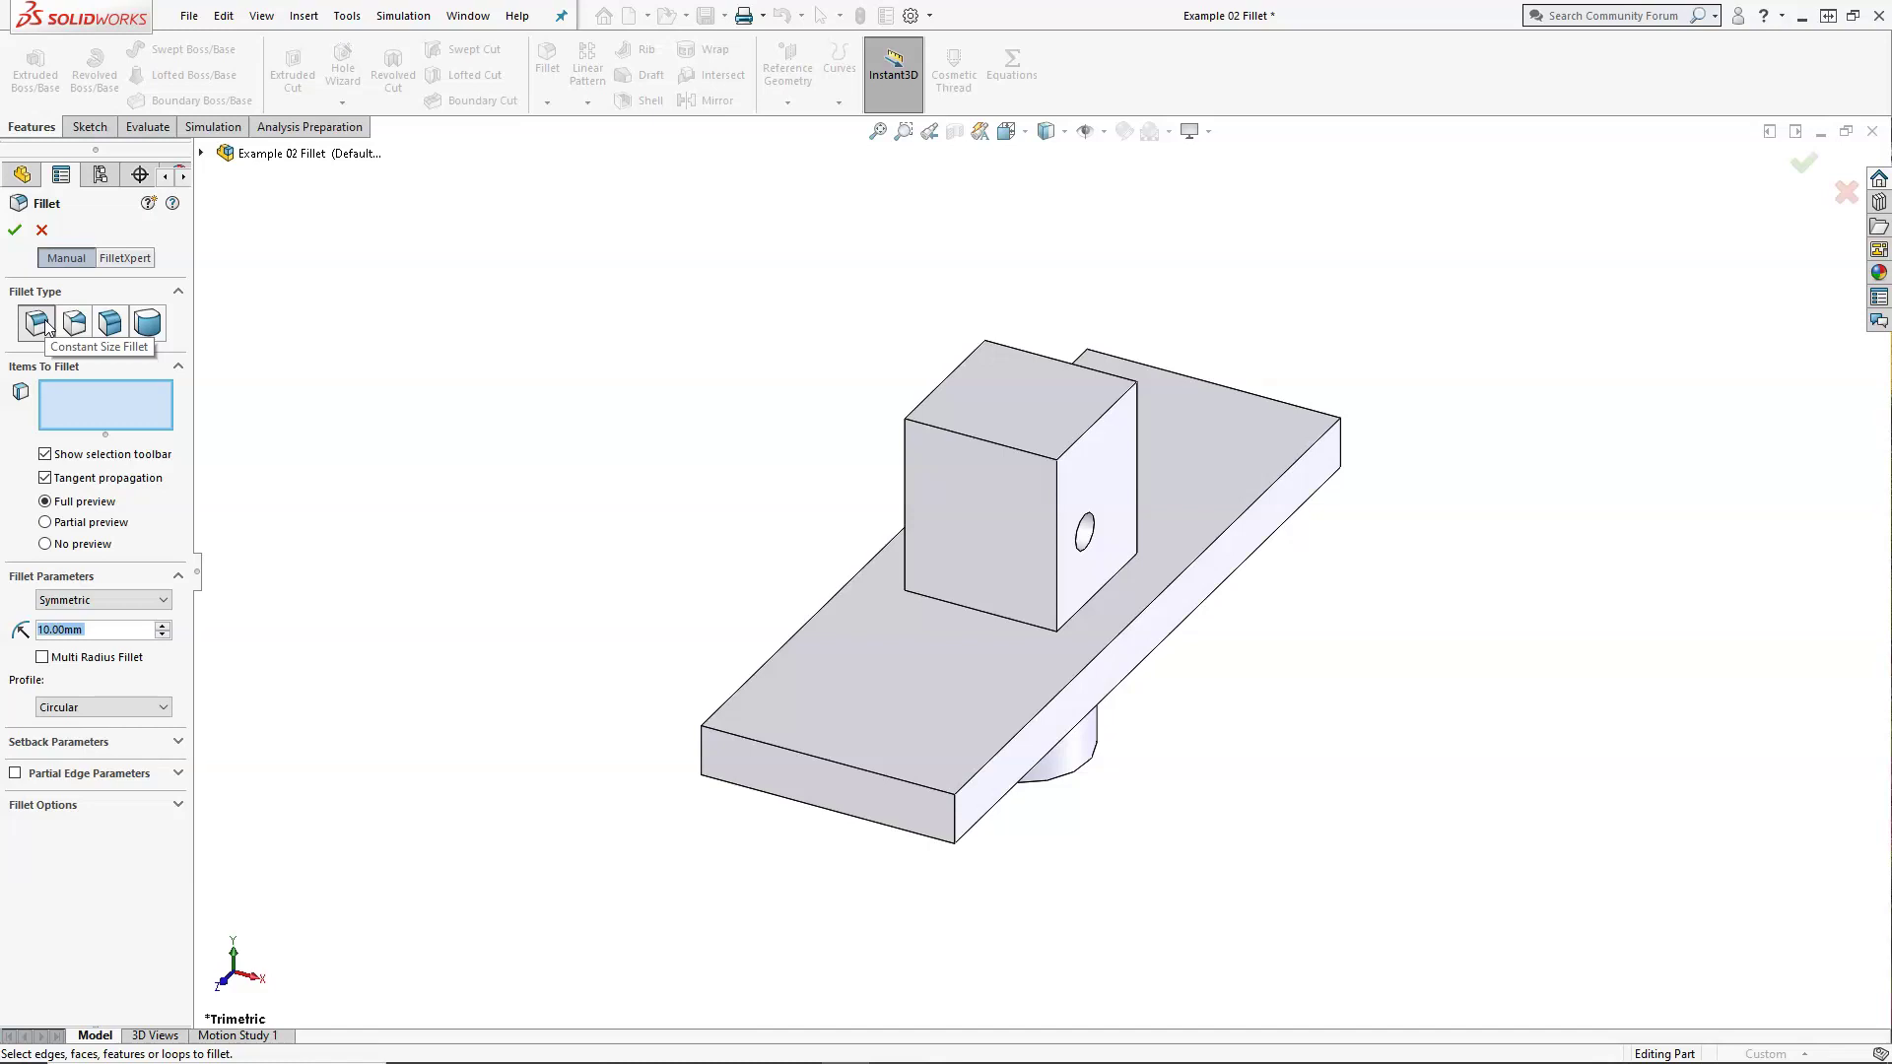
{"action": "left_click", "coordinate": [47, 382]}
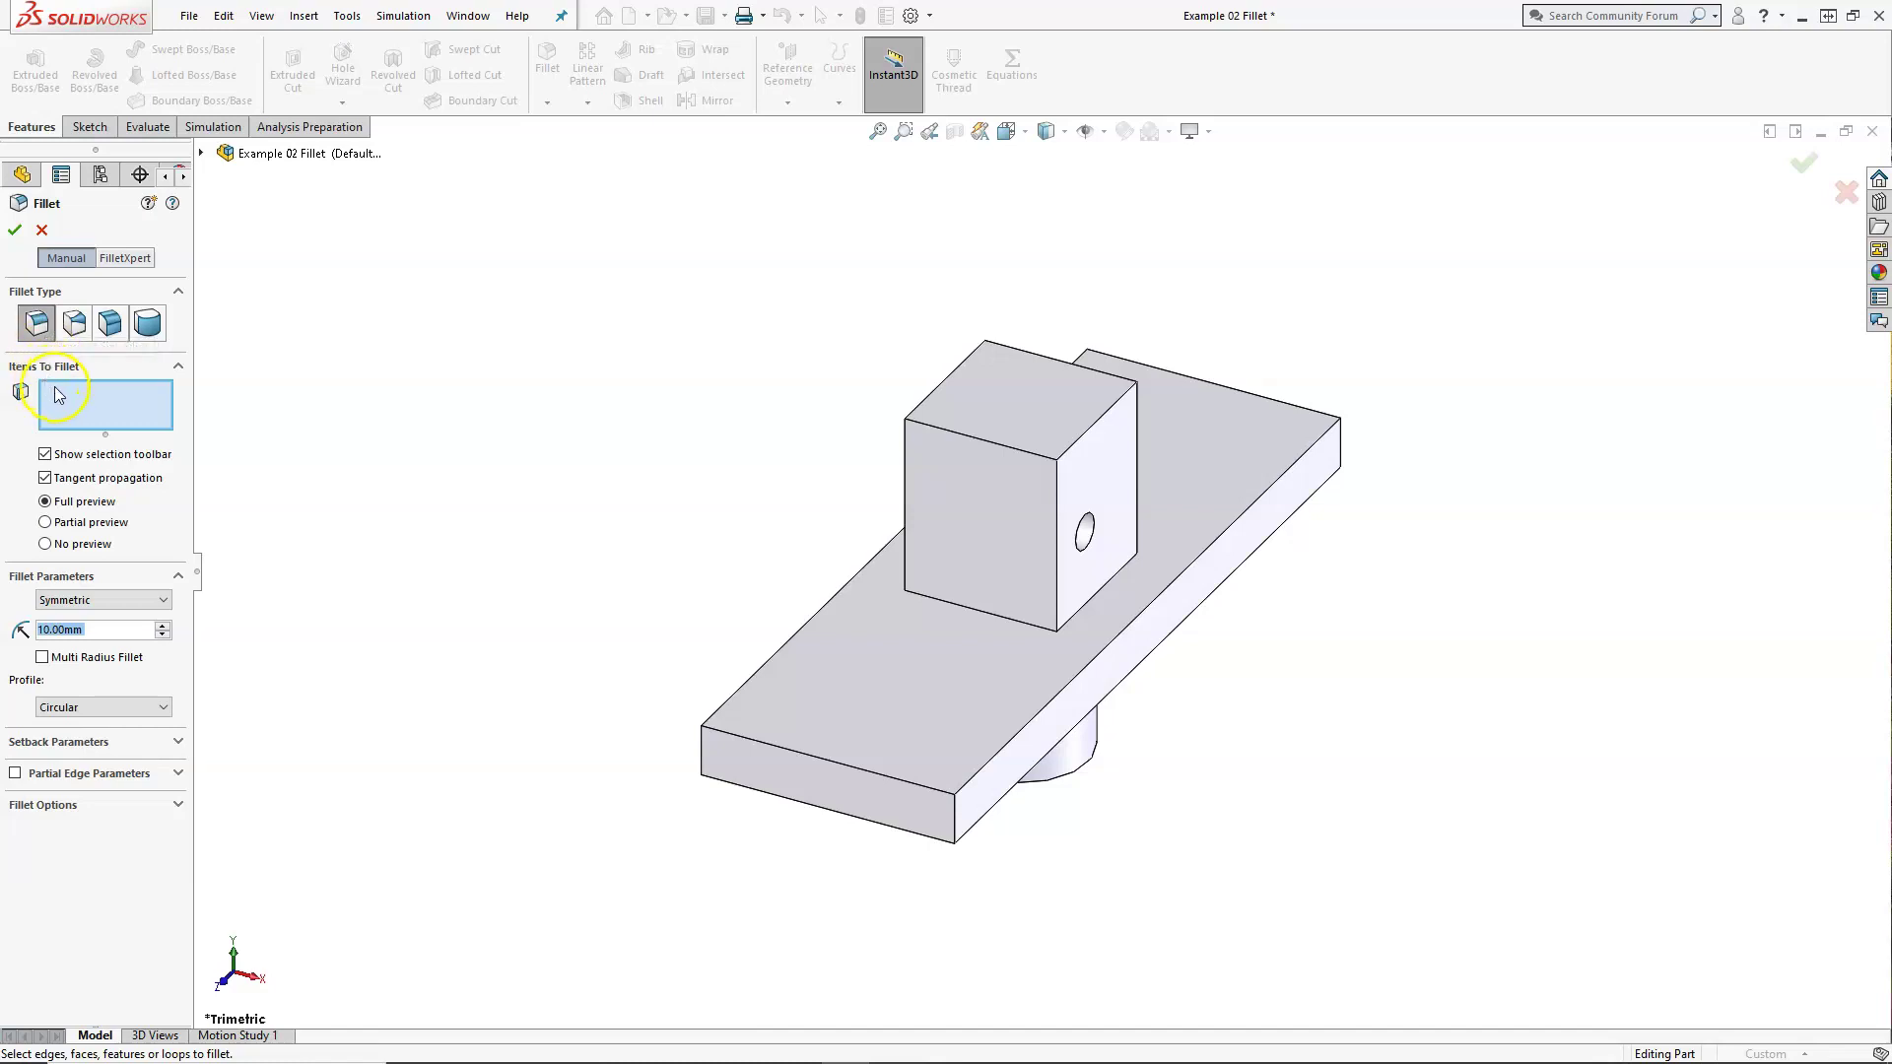
{"action": "left_click", "coordinate": [437, 410]}
{"action": "left_click", "coordinate": [1058, 480]}
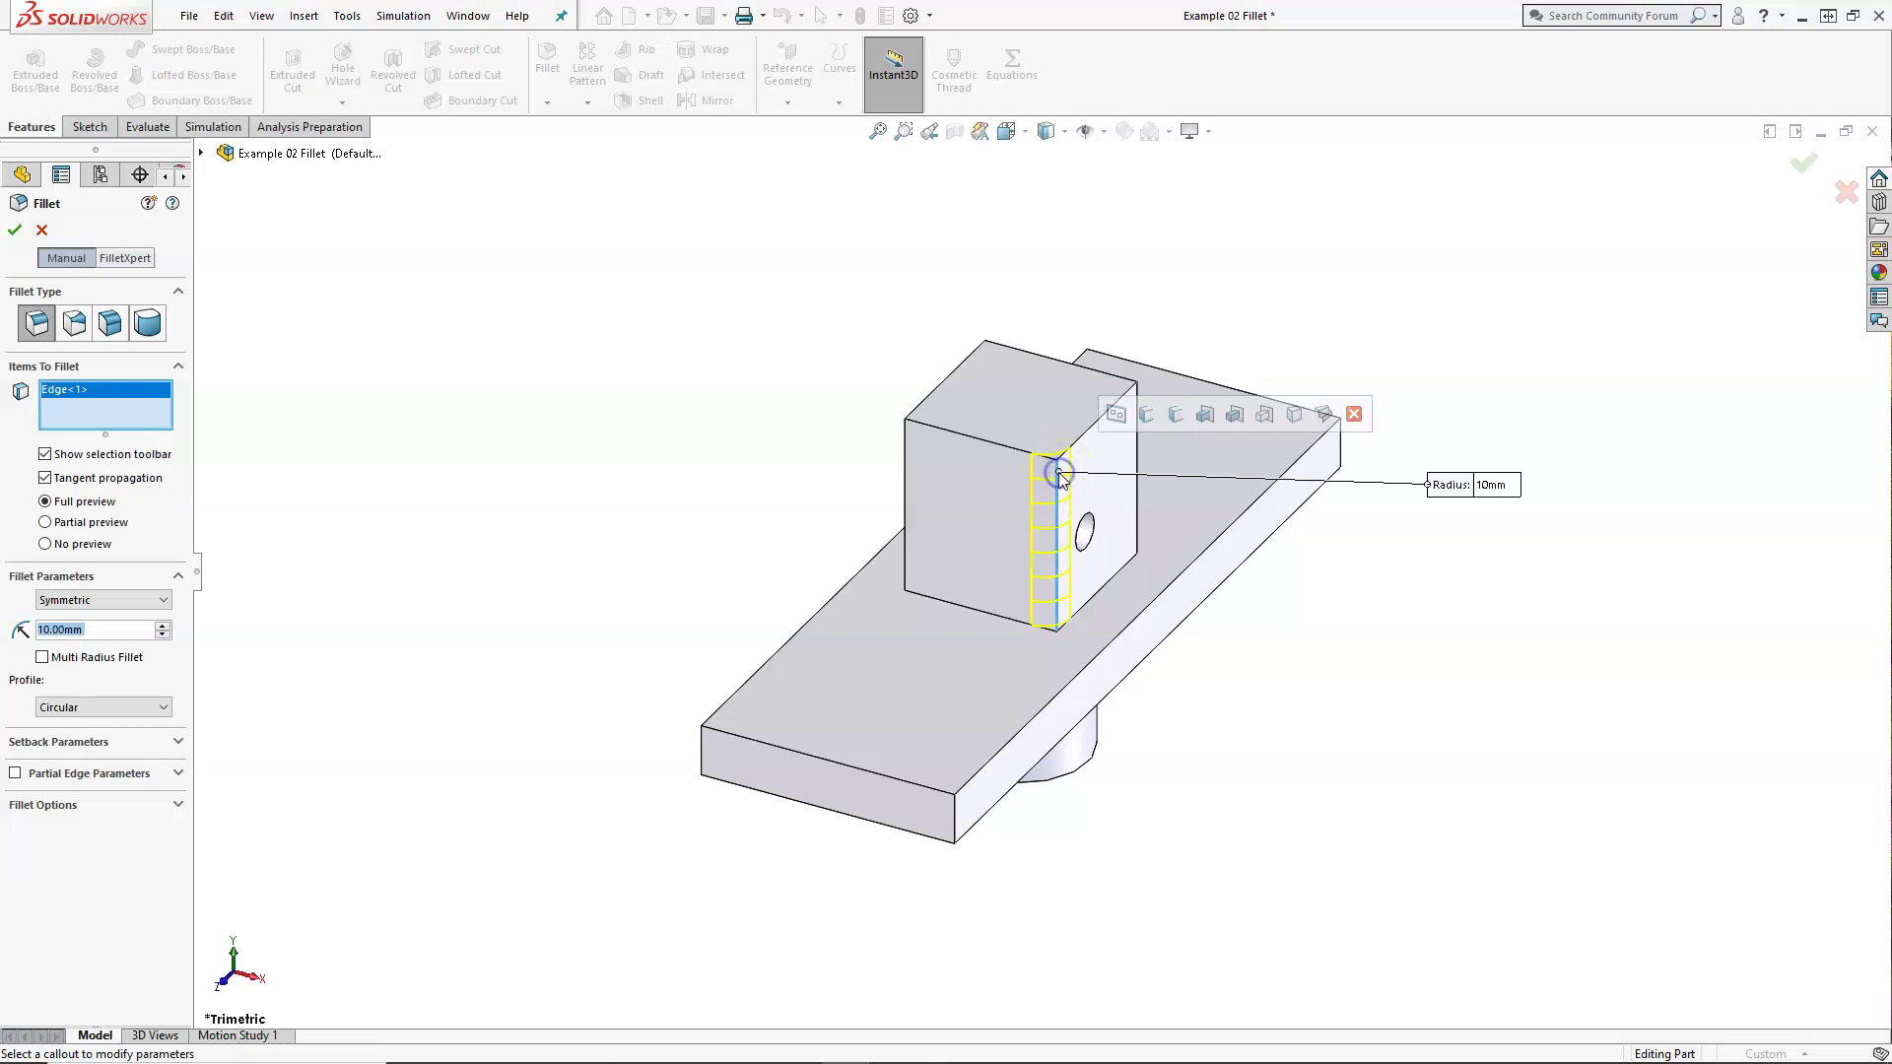
{"action": "left_click", "coordinate": [1136, 453]}
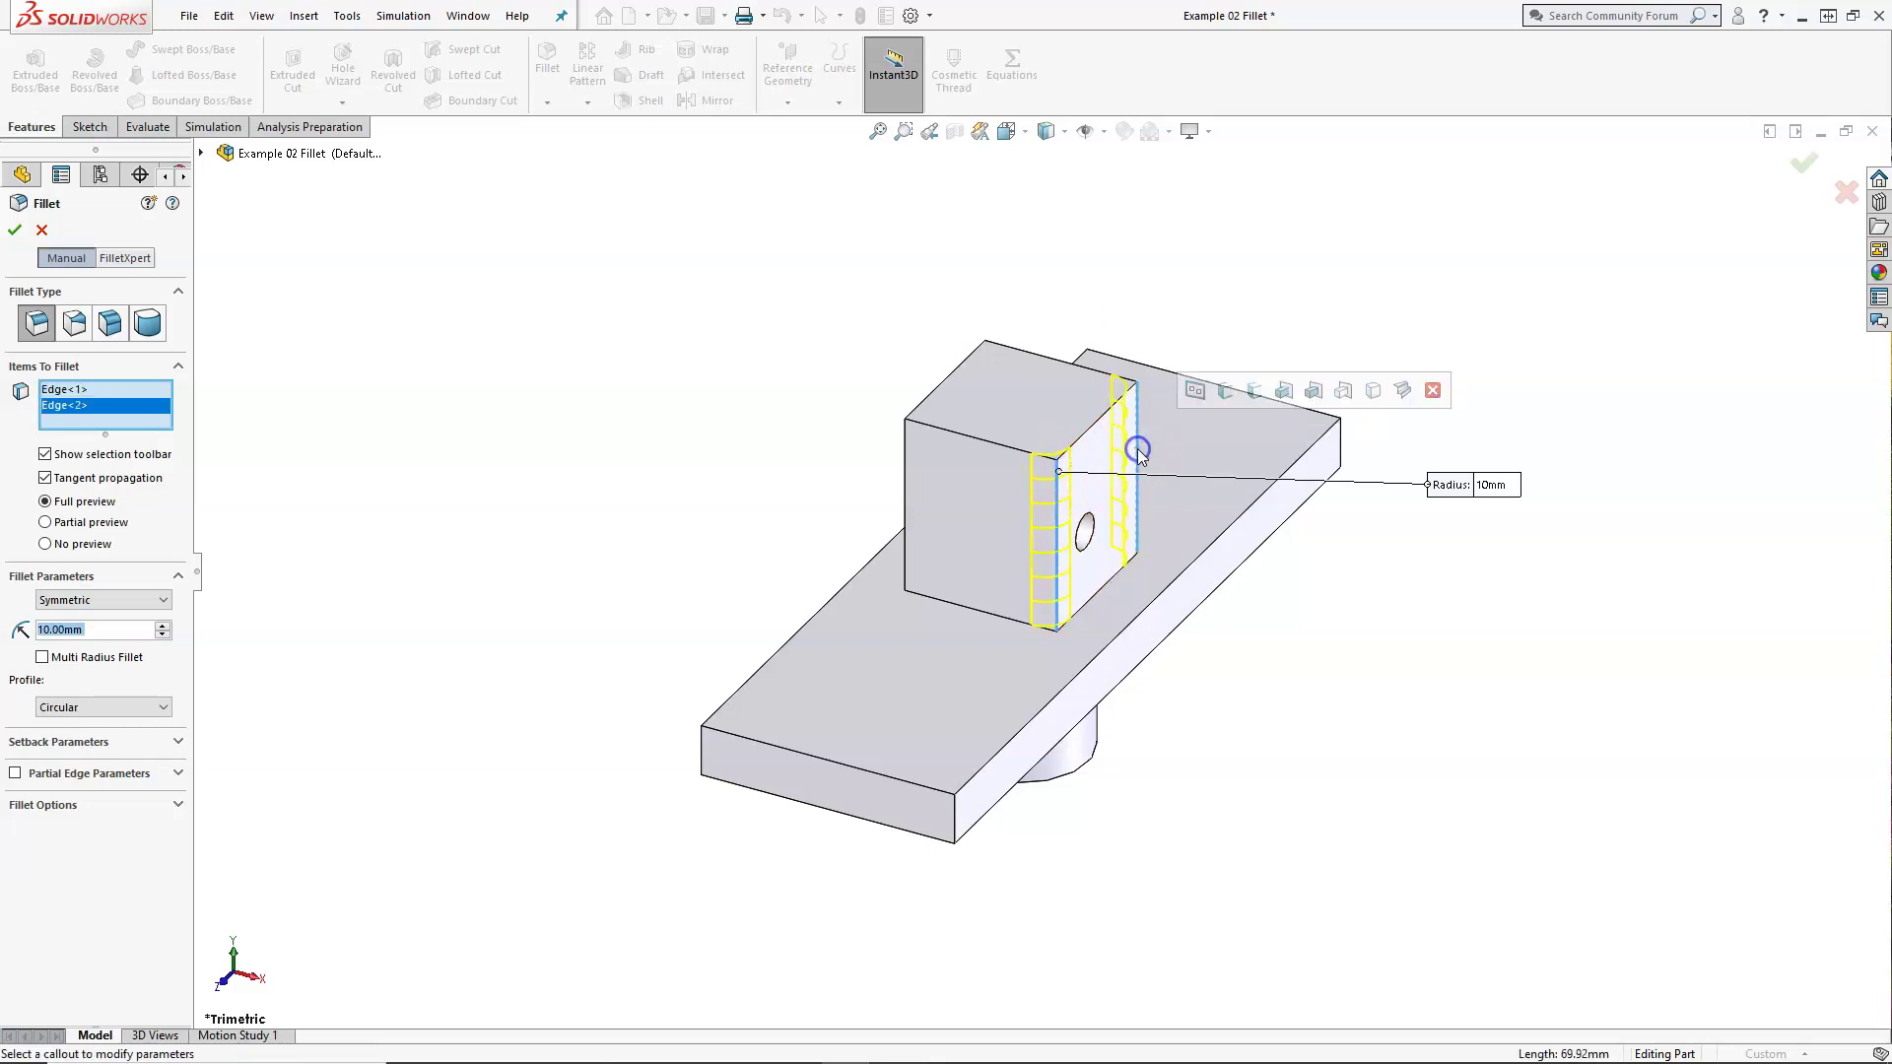
Try Asymmetric, settle on a symmetric 10 mm radius, and apply the fillet
{"action": "left_click", "coordinate": [62, 522]}
{"action": "left_click", "coordinate": [66, 503]}
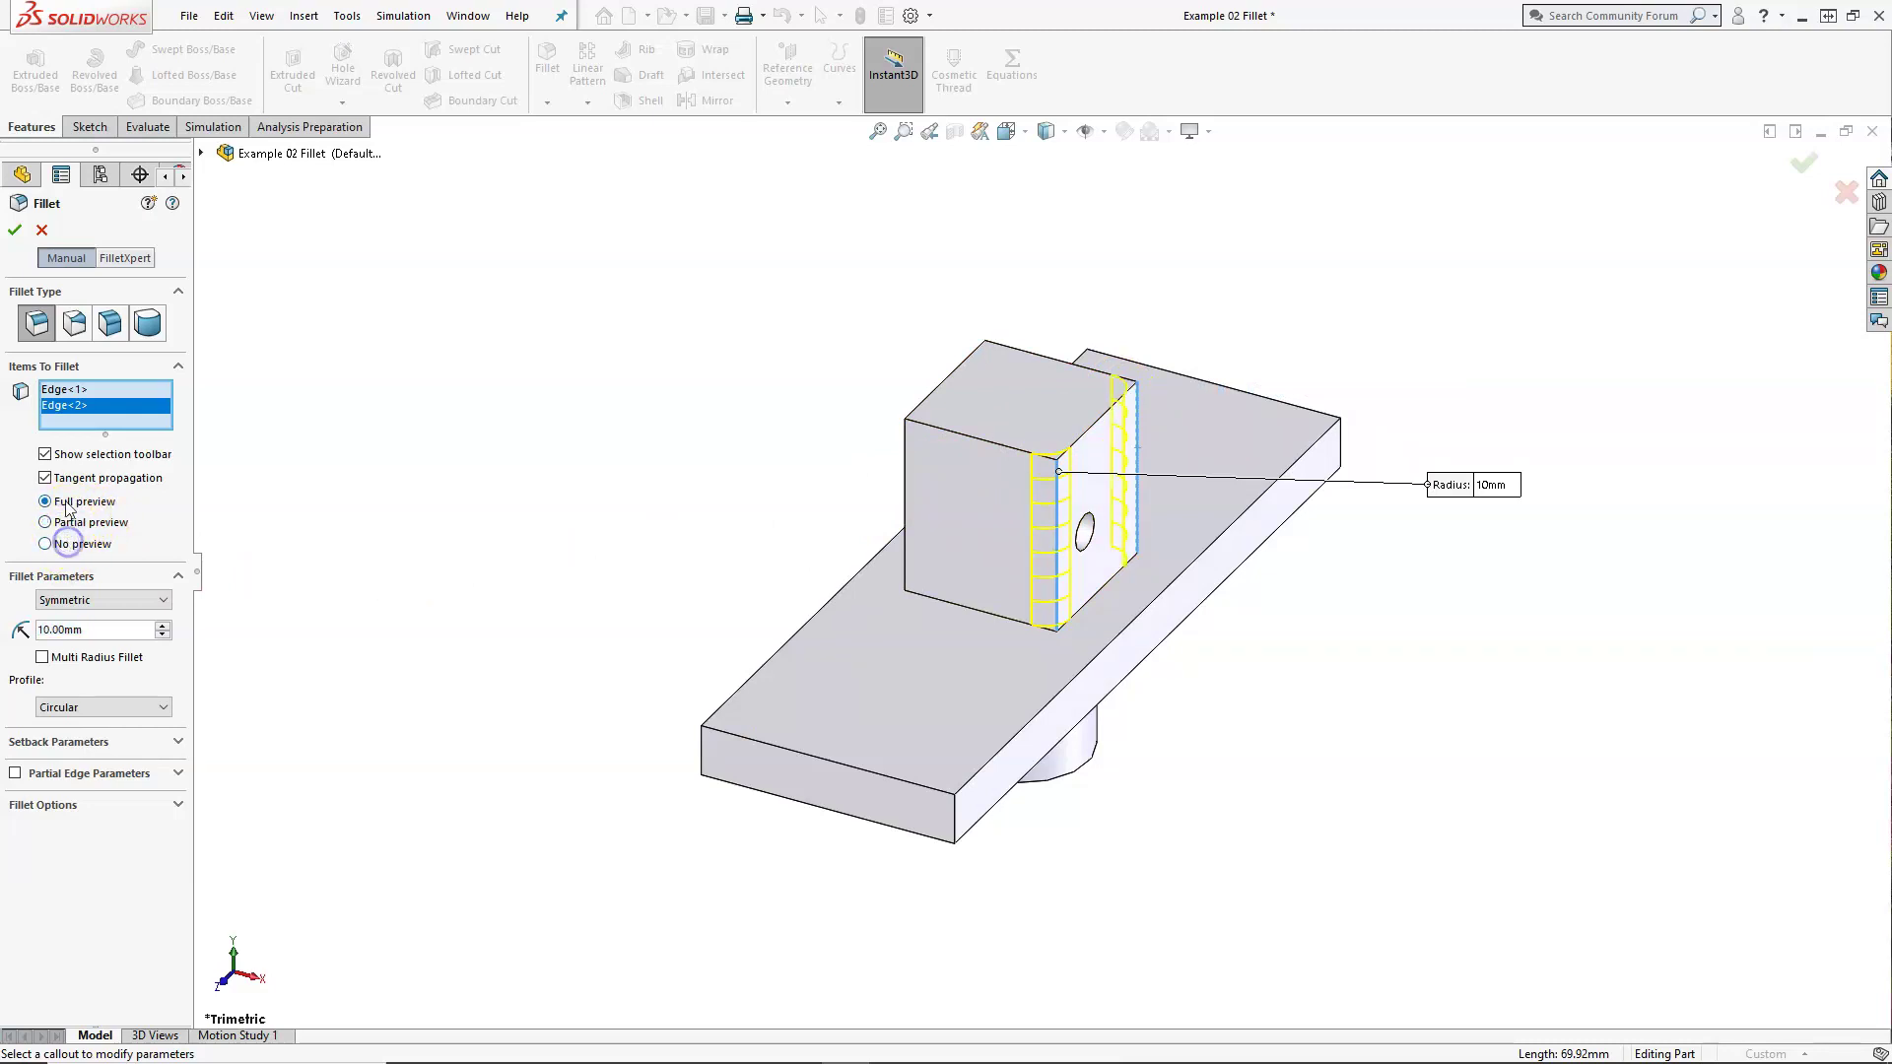
{"action": "left_click", "coordinate": [131, 632]}
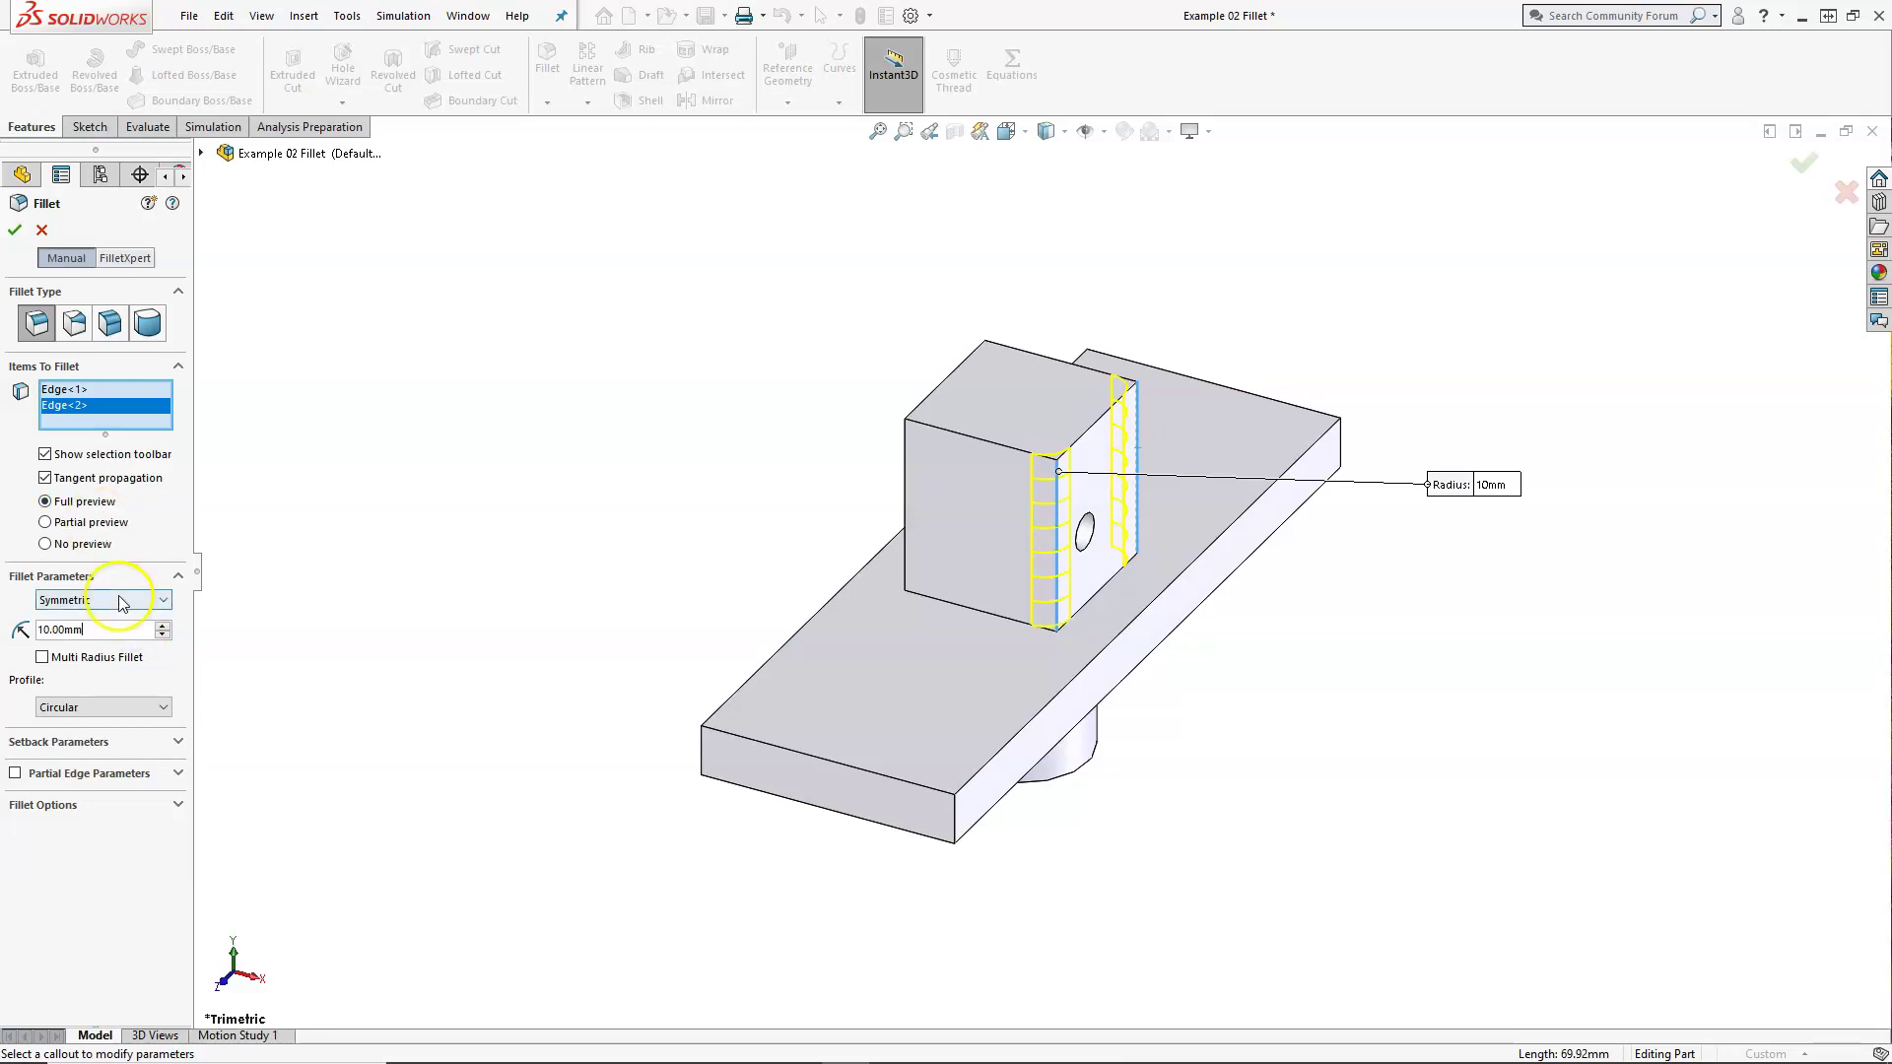
{"action": "left_click", "coordinate": [118, 600]}
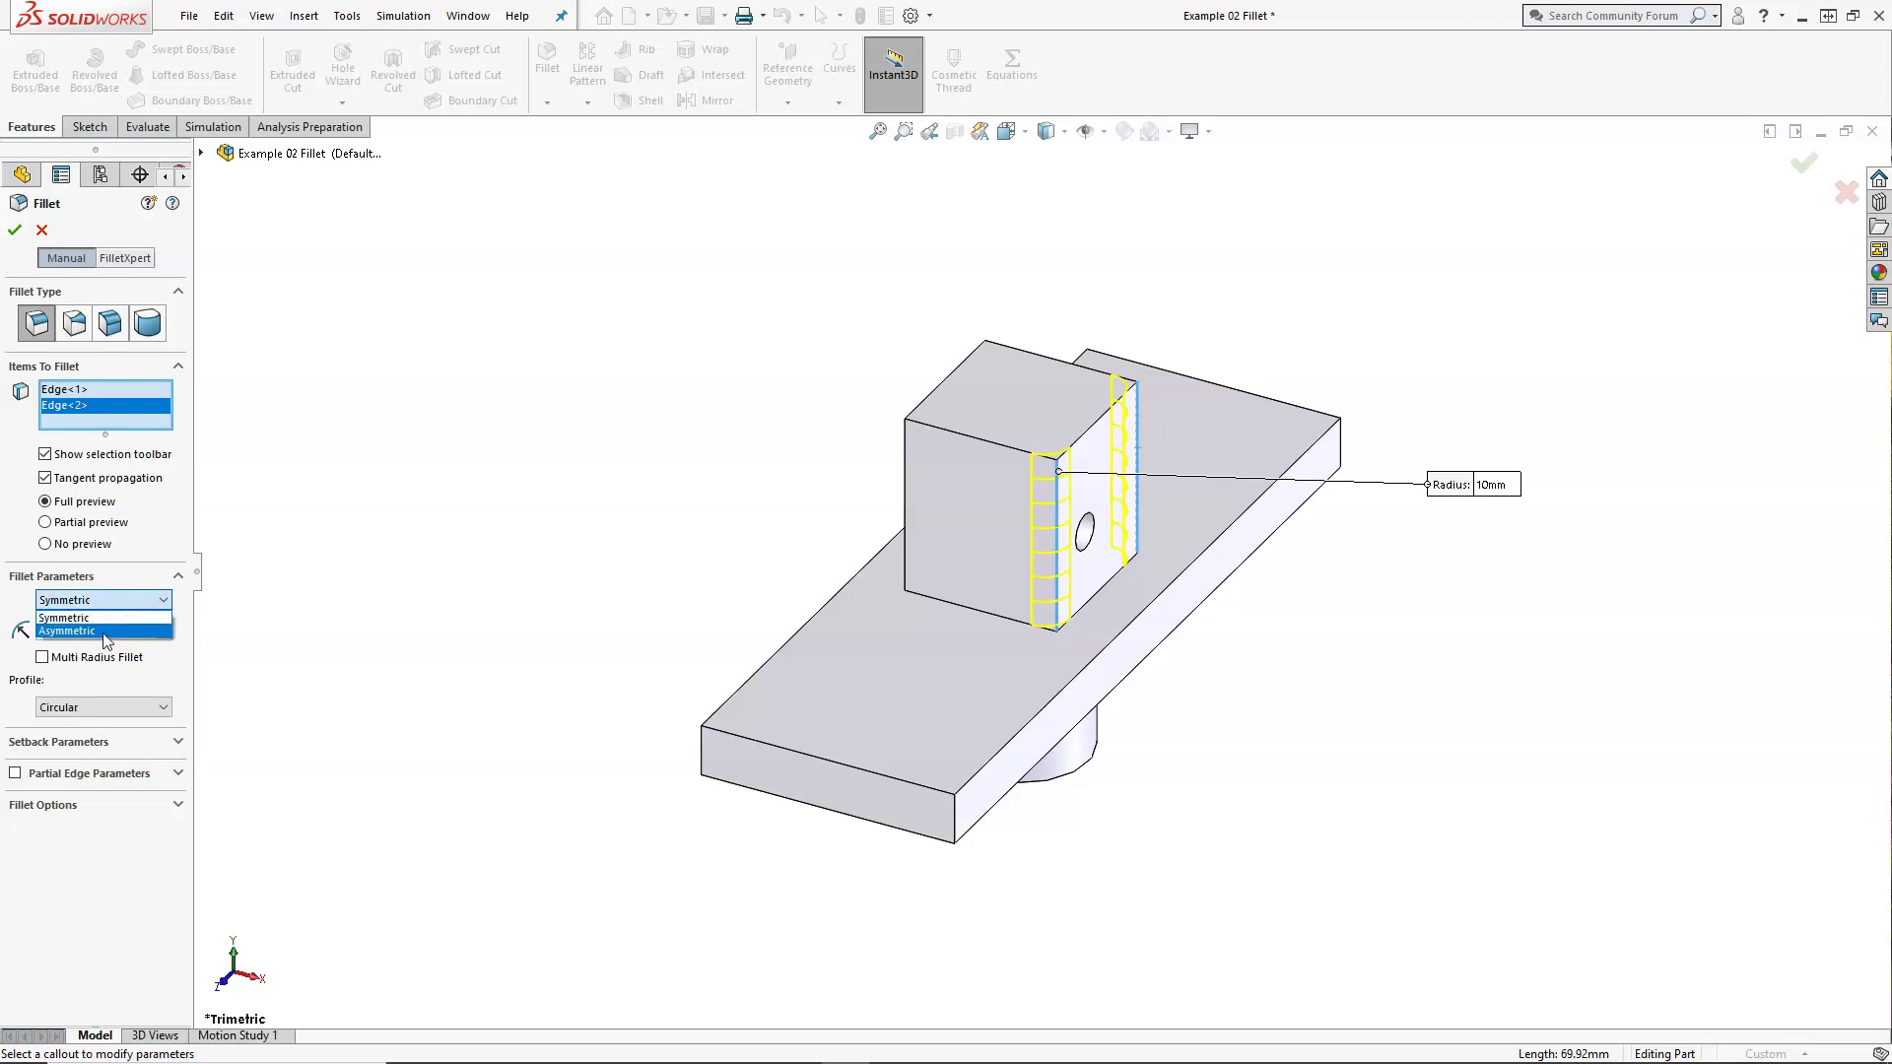
{"action": "left_click", "coordinate": [106, 631]}
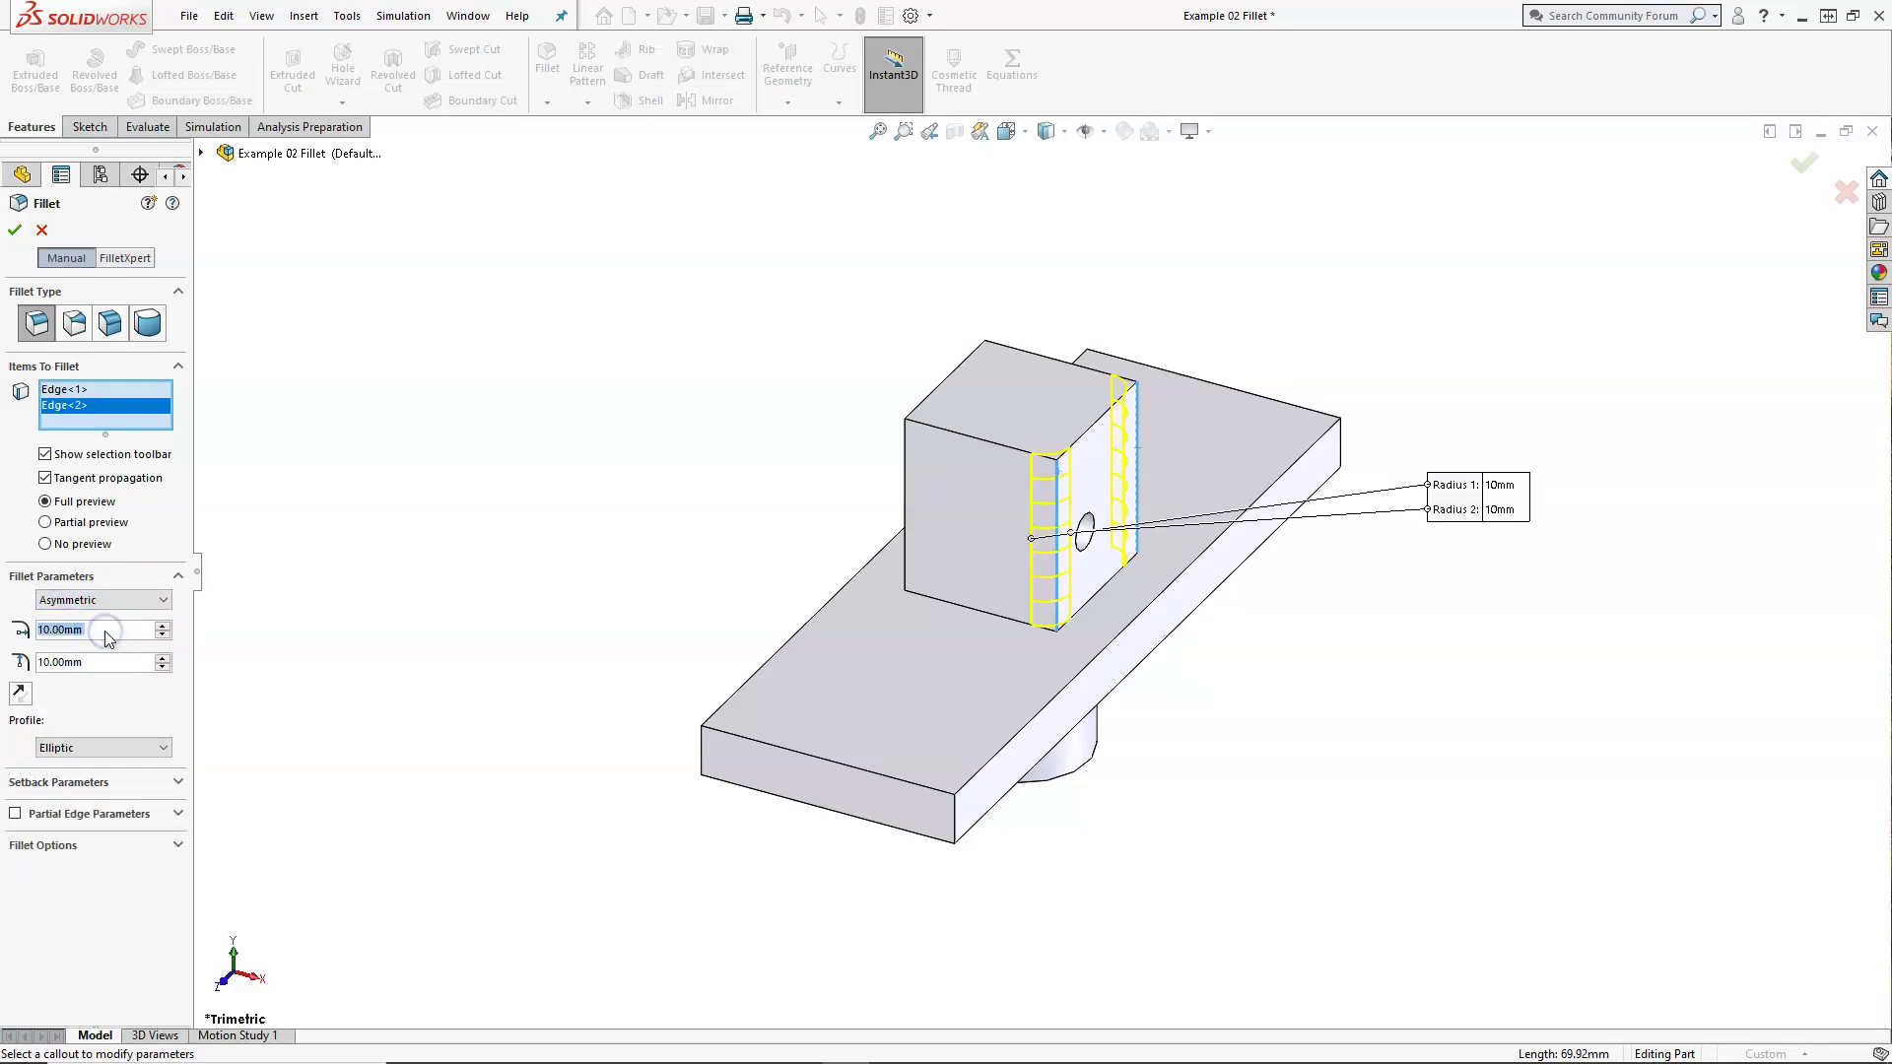
{"action": "left_click", "coordinate": [108, 601]}
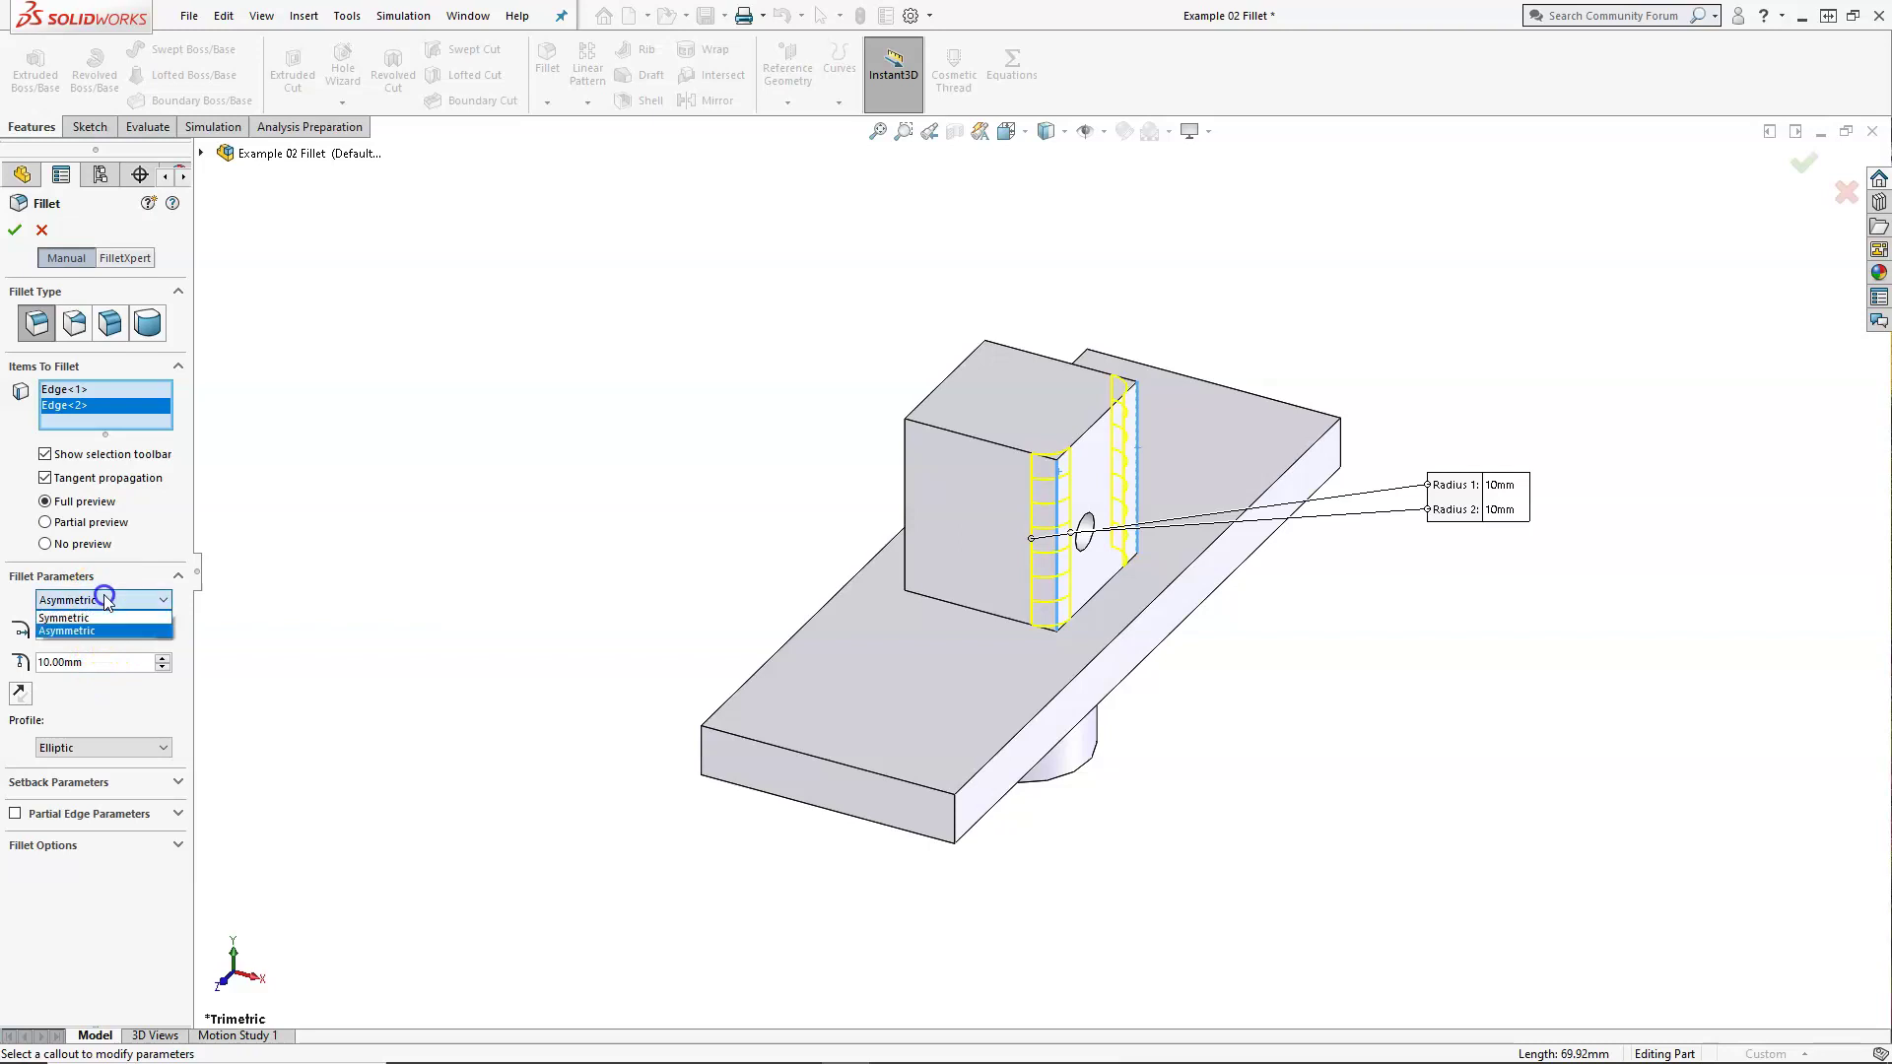
{"action": "left_click", "coordinate": [105, 618]}
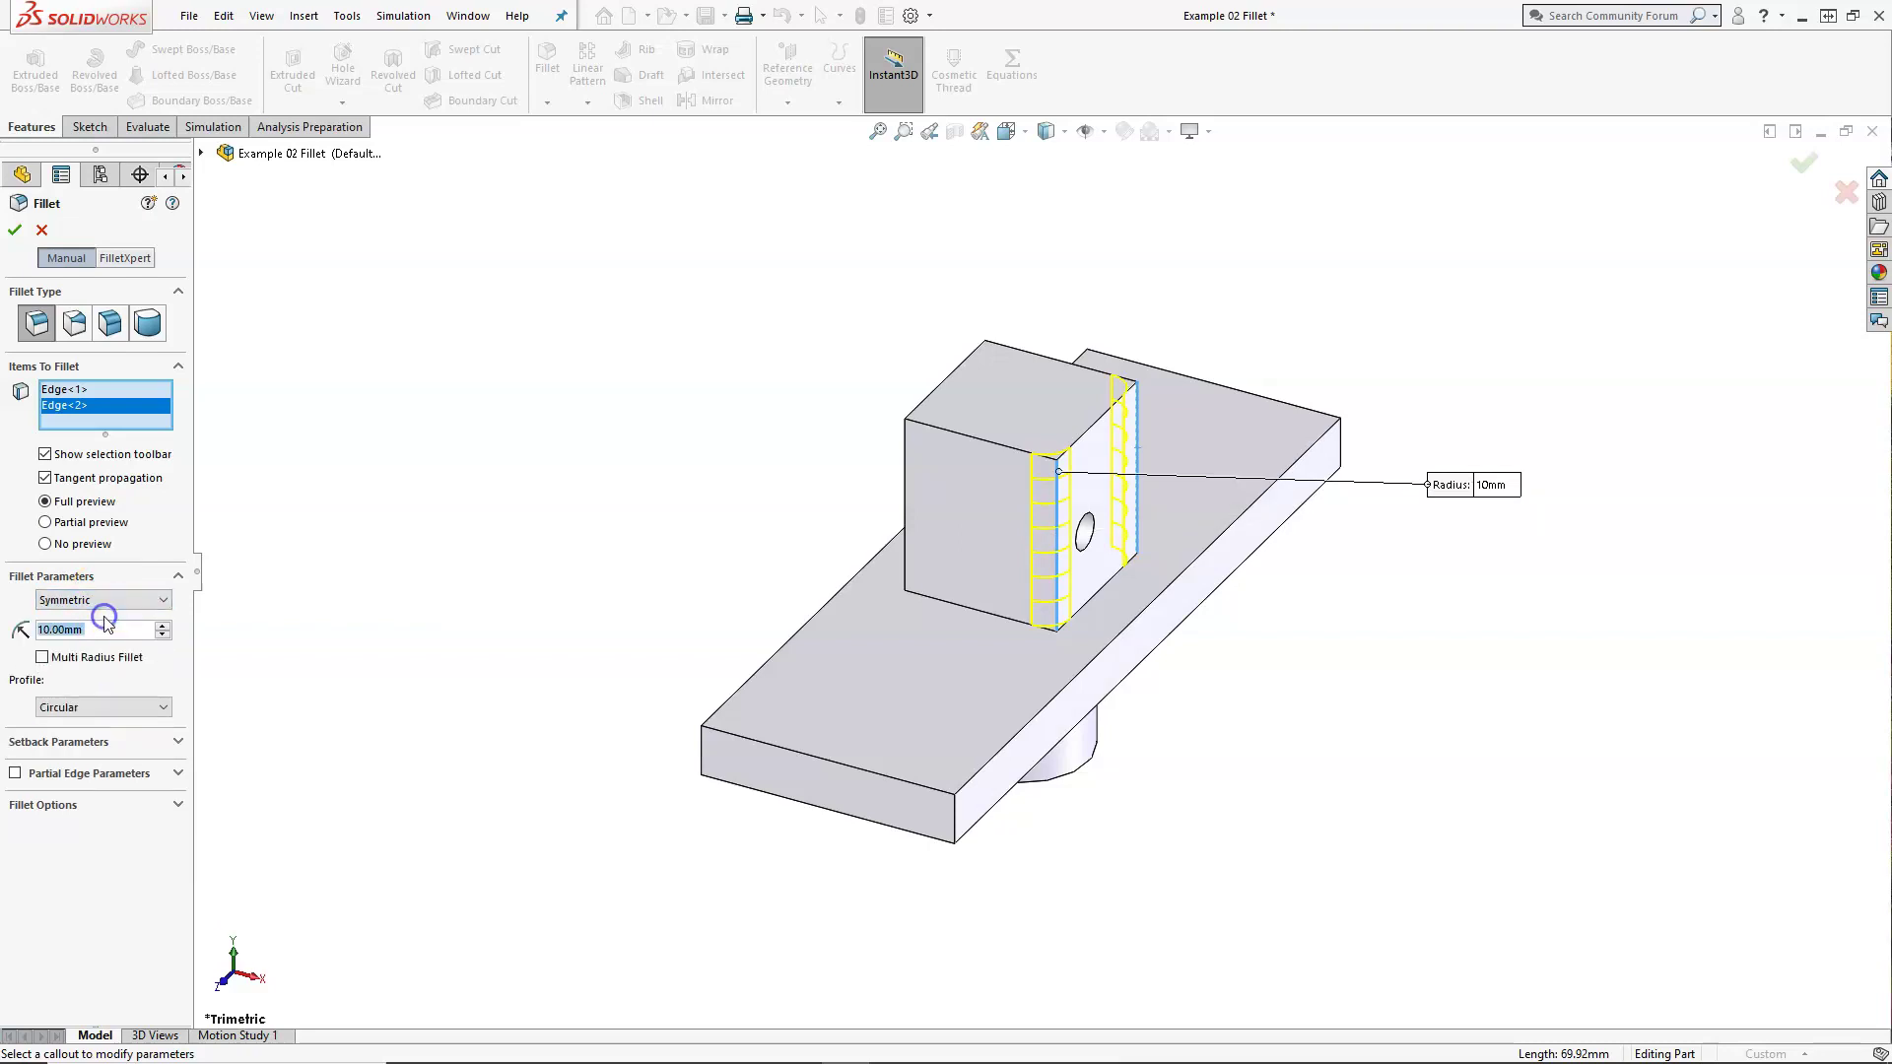
{"action": "left_click", "coordinate": [1804, 164]}
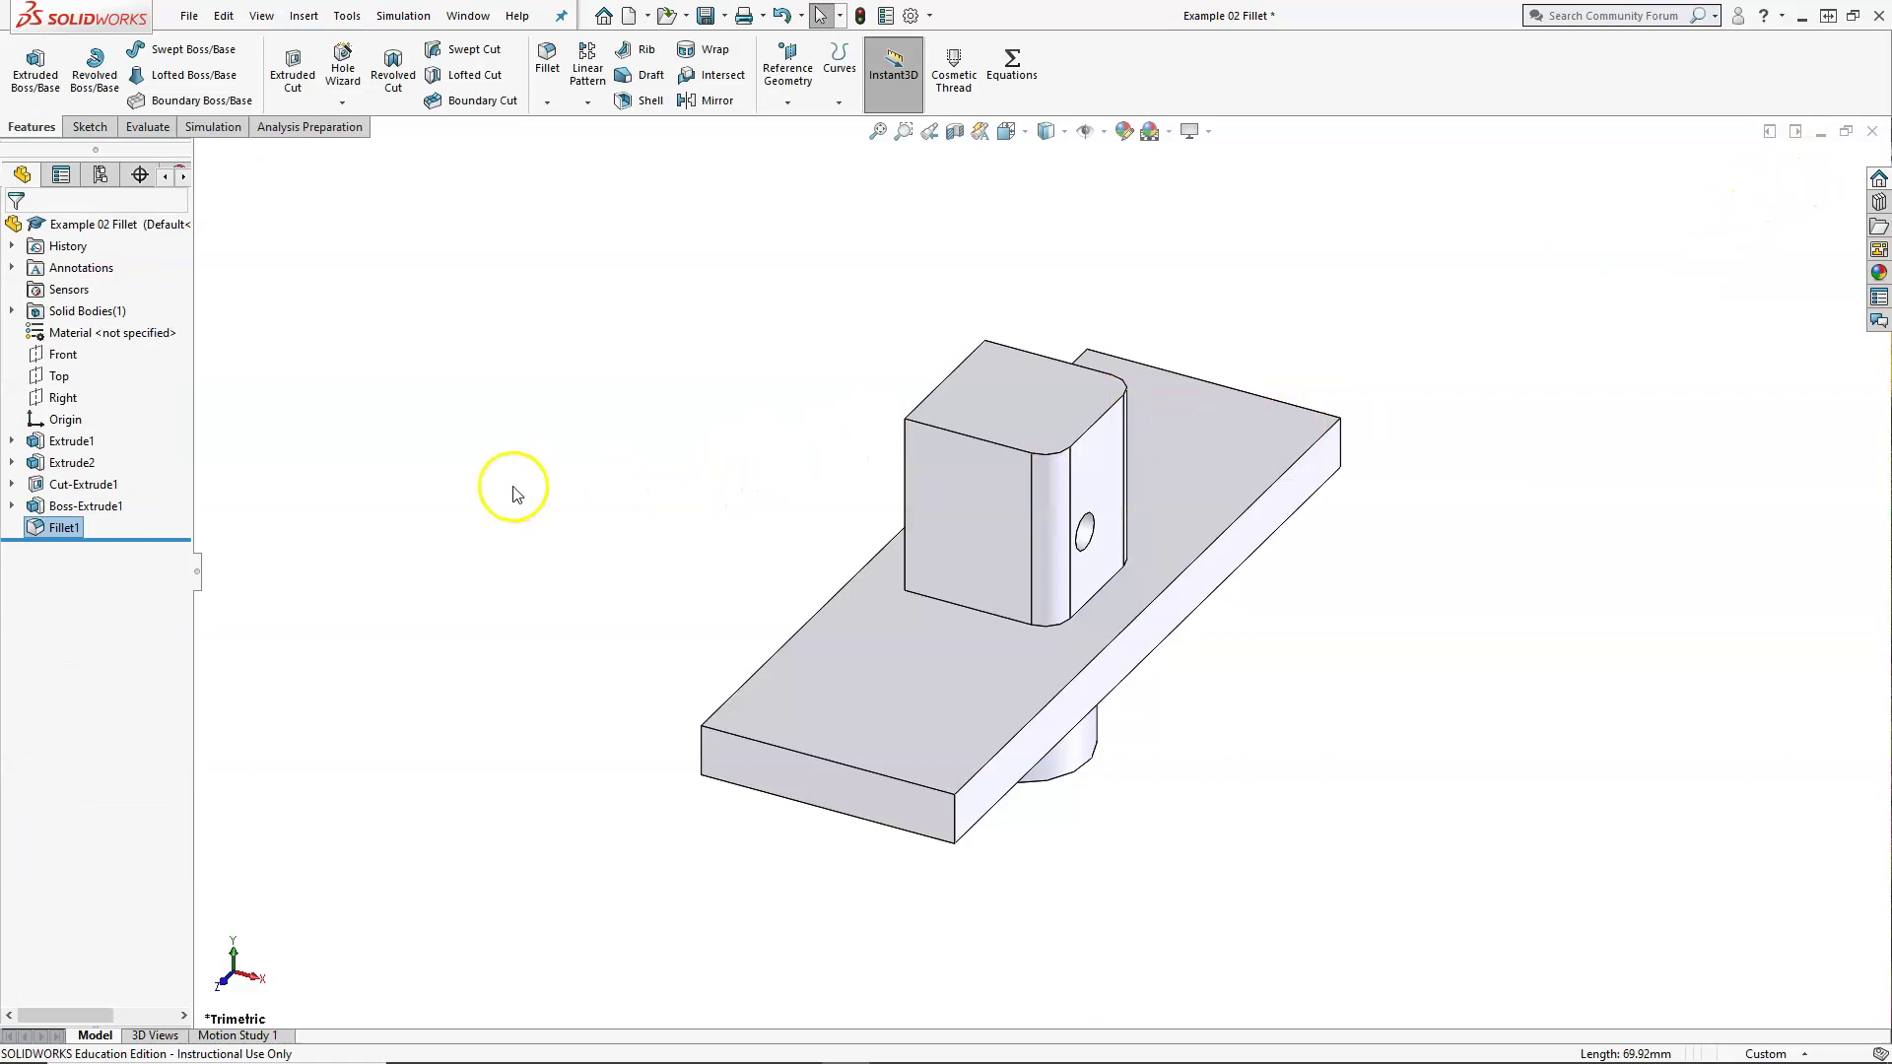
Fillet every edge bounding the boss's top face at 10 mm
{"action": "left_click", "coordinate": [549, 61]}
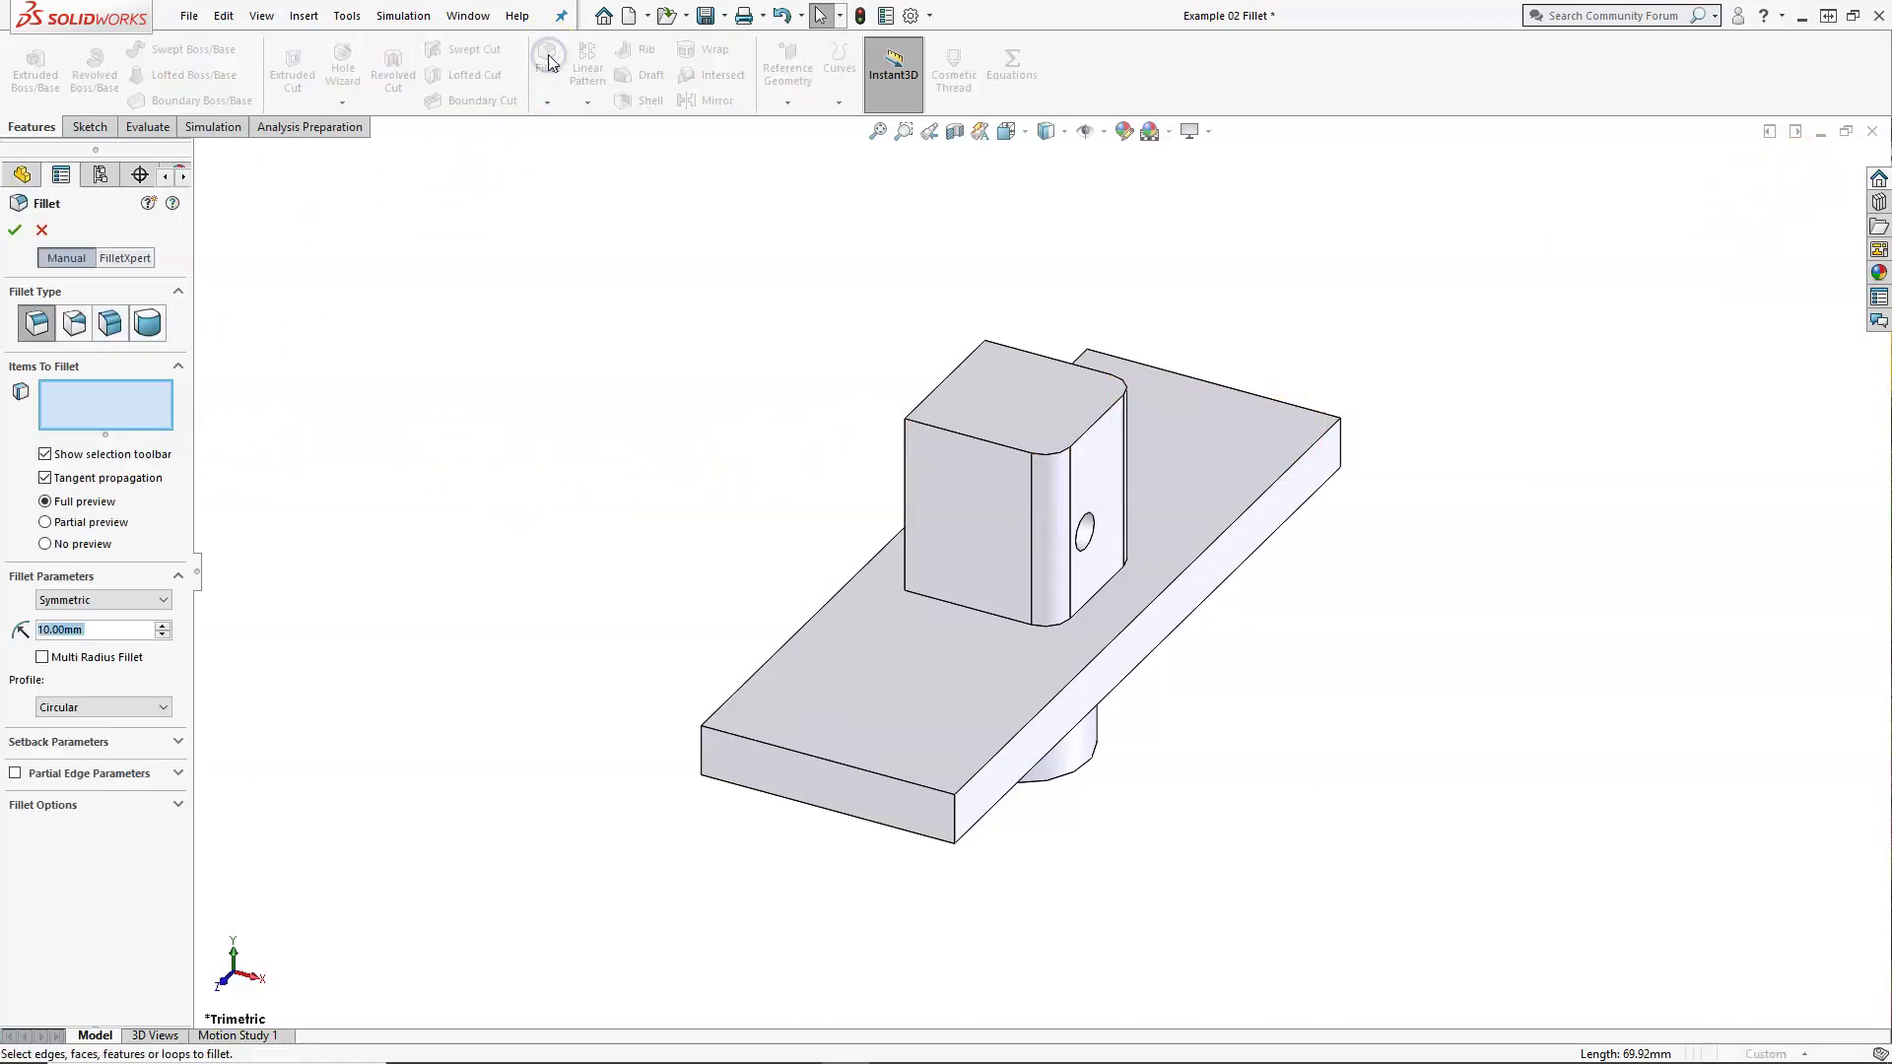
{"action": "left_click", "coordinate": [1037, 417]}
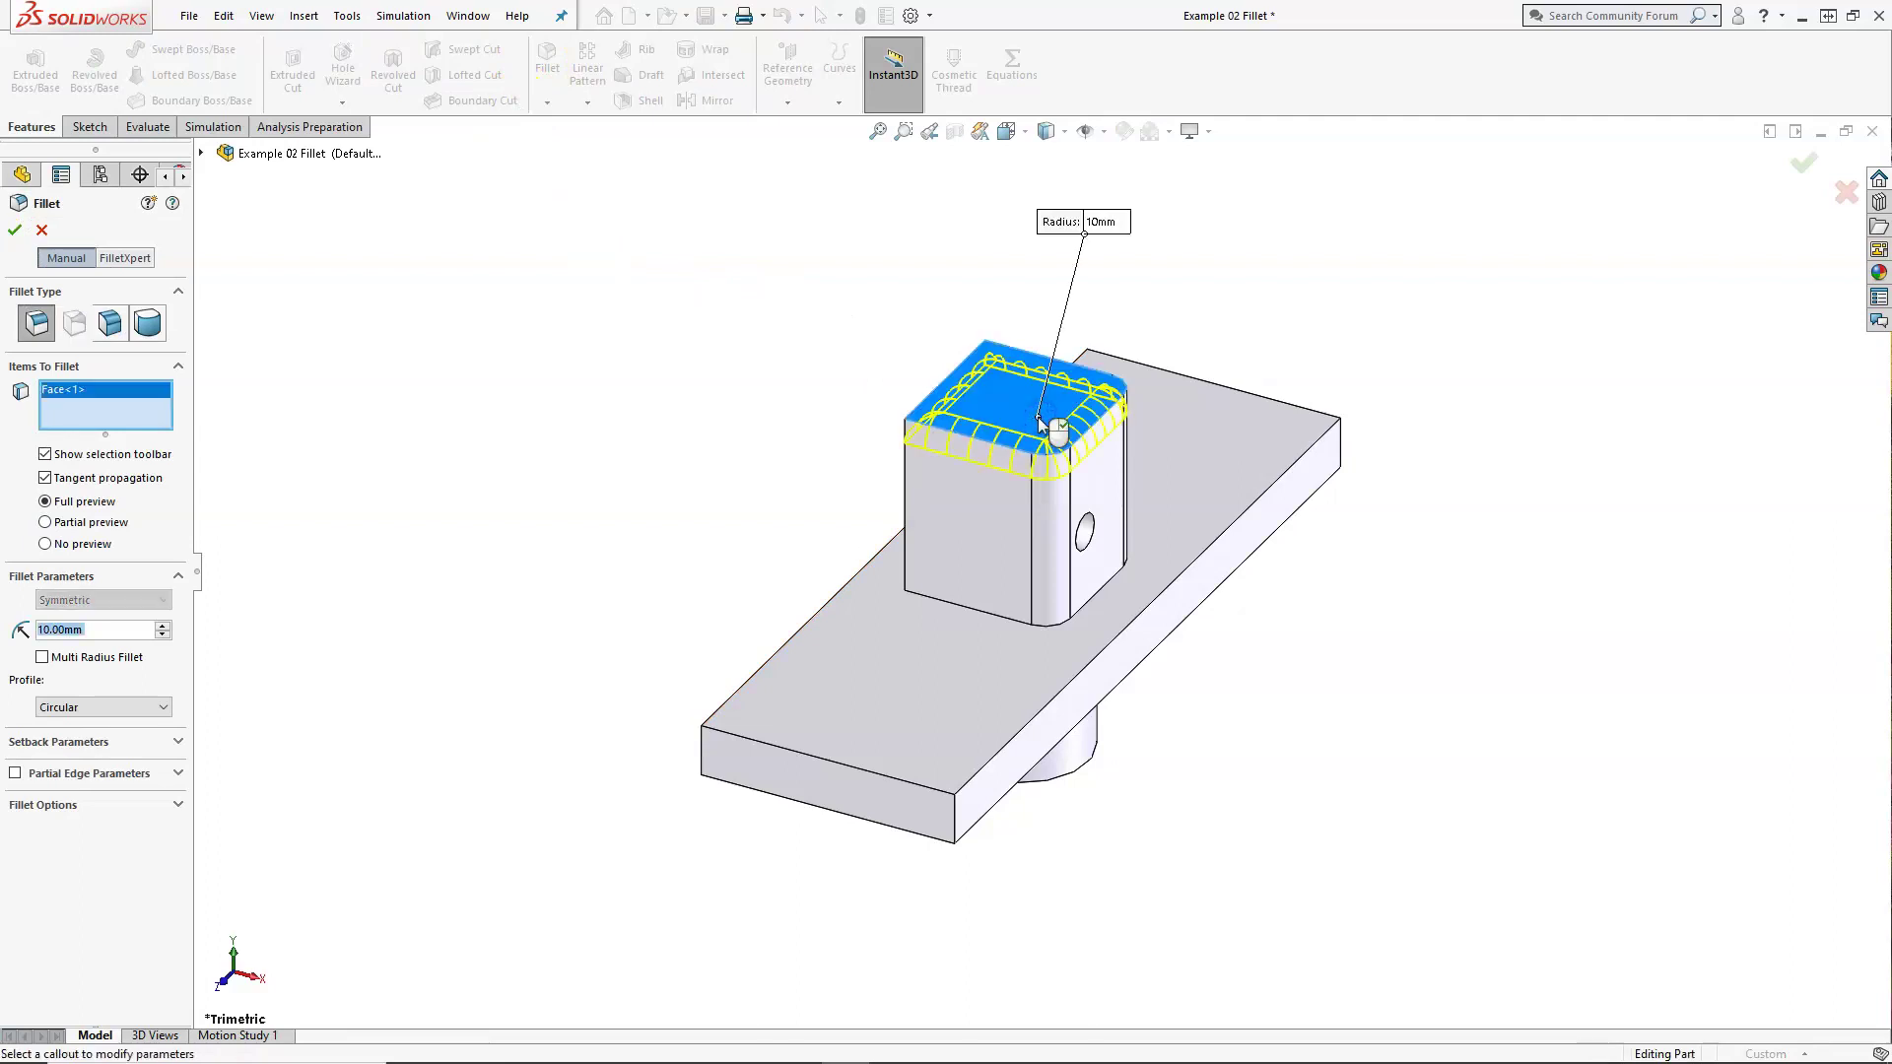
{"action": "left_click", "coordinate": [18, 231]}
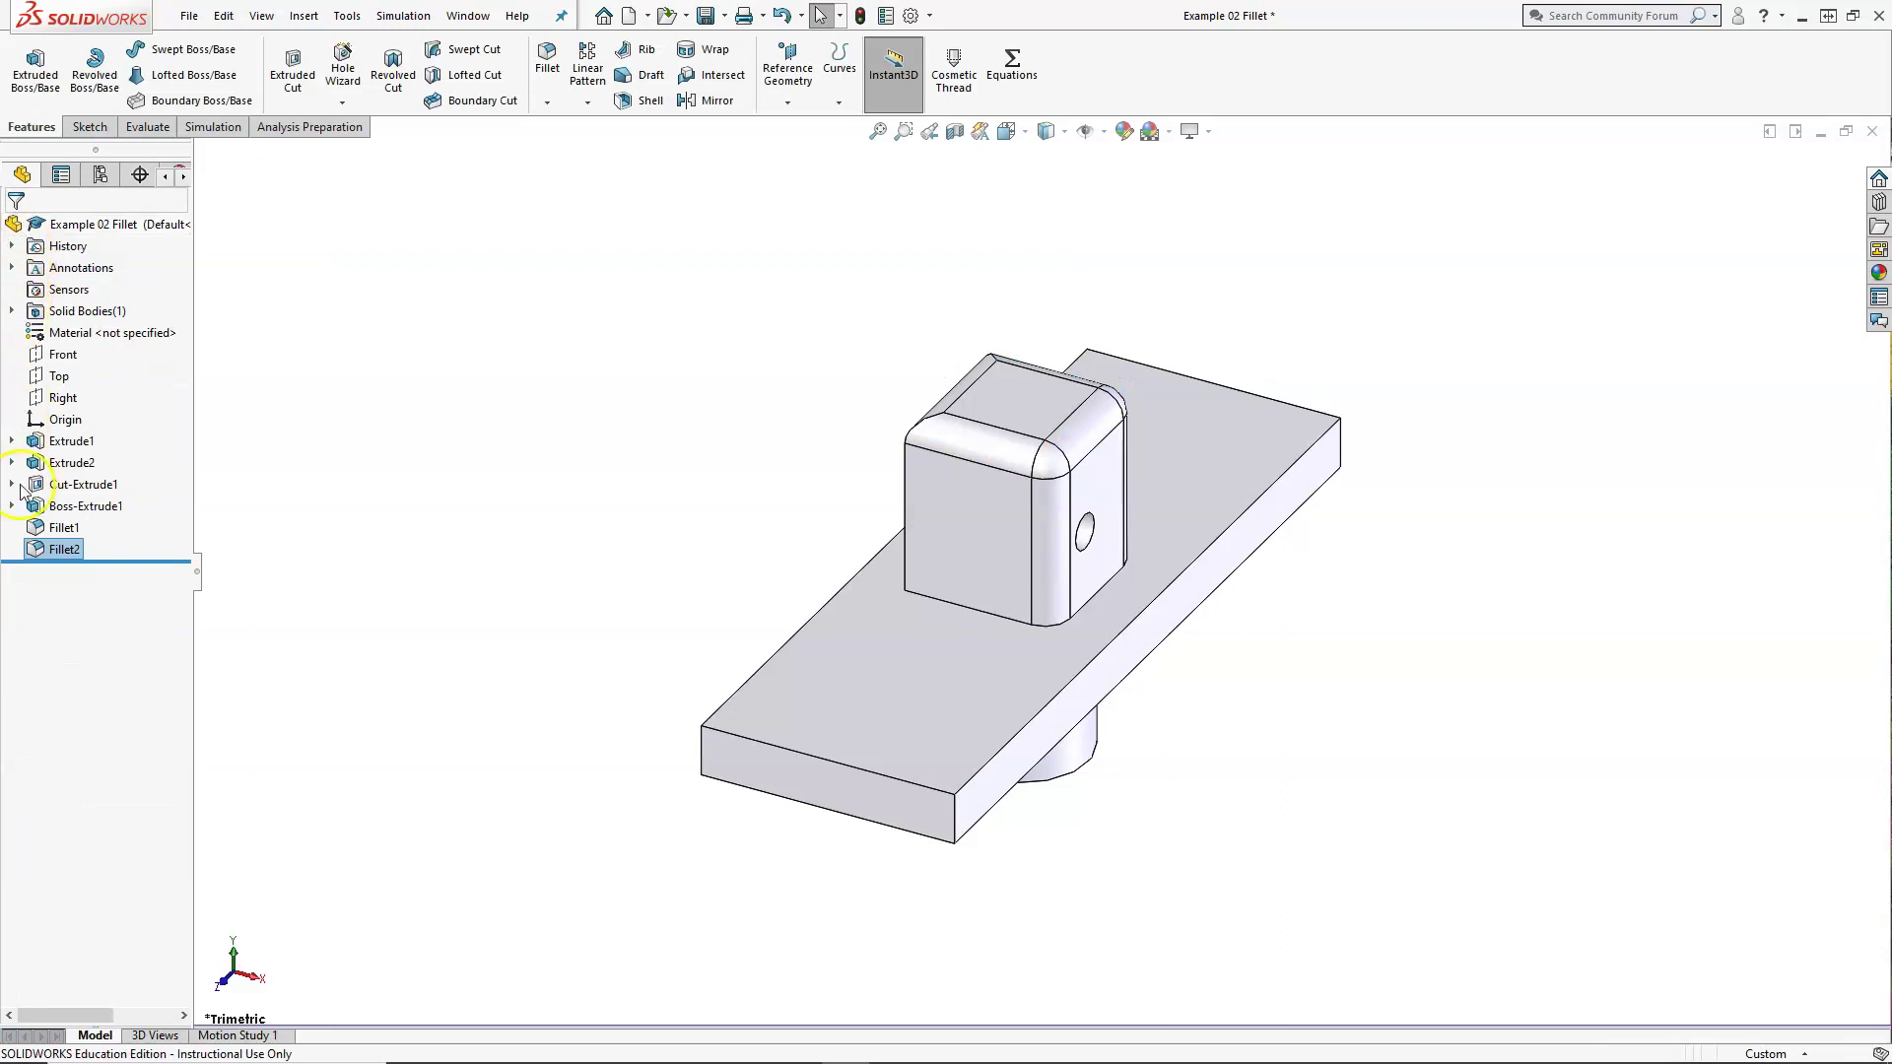
Fillet the boss's base edge where it joins the plate at 10 mm
{"action": "left_click", "coordinate": [543, 68]}
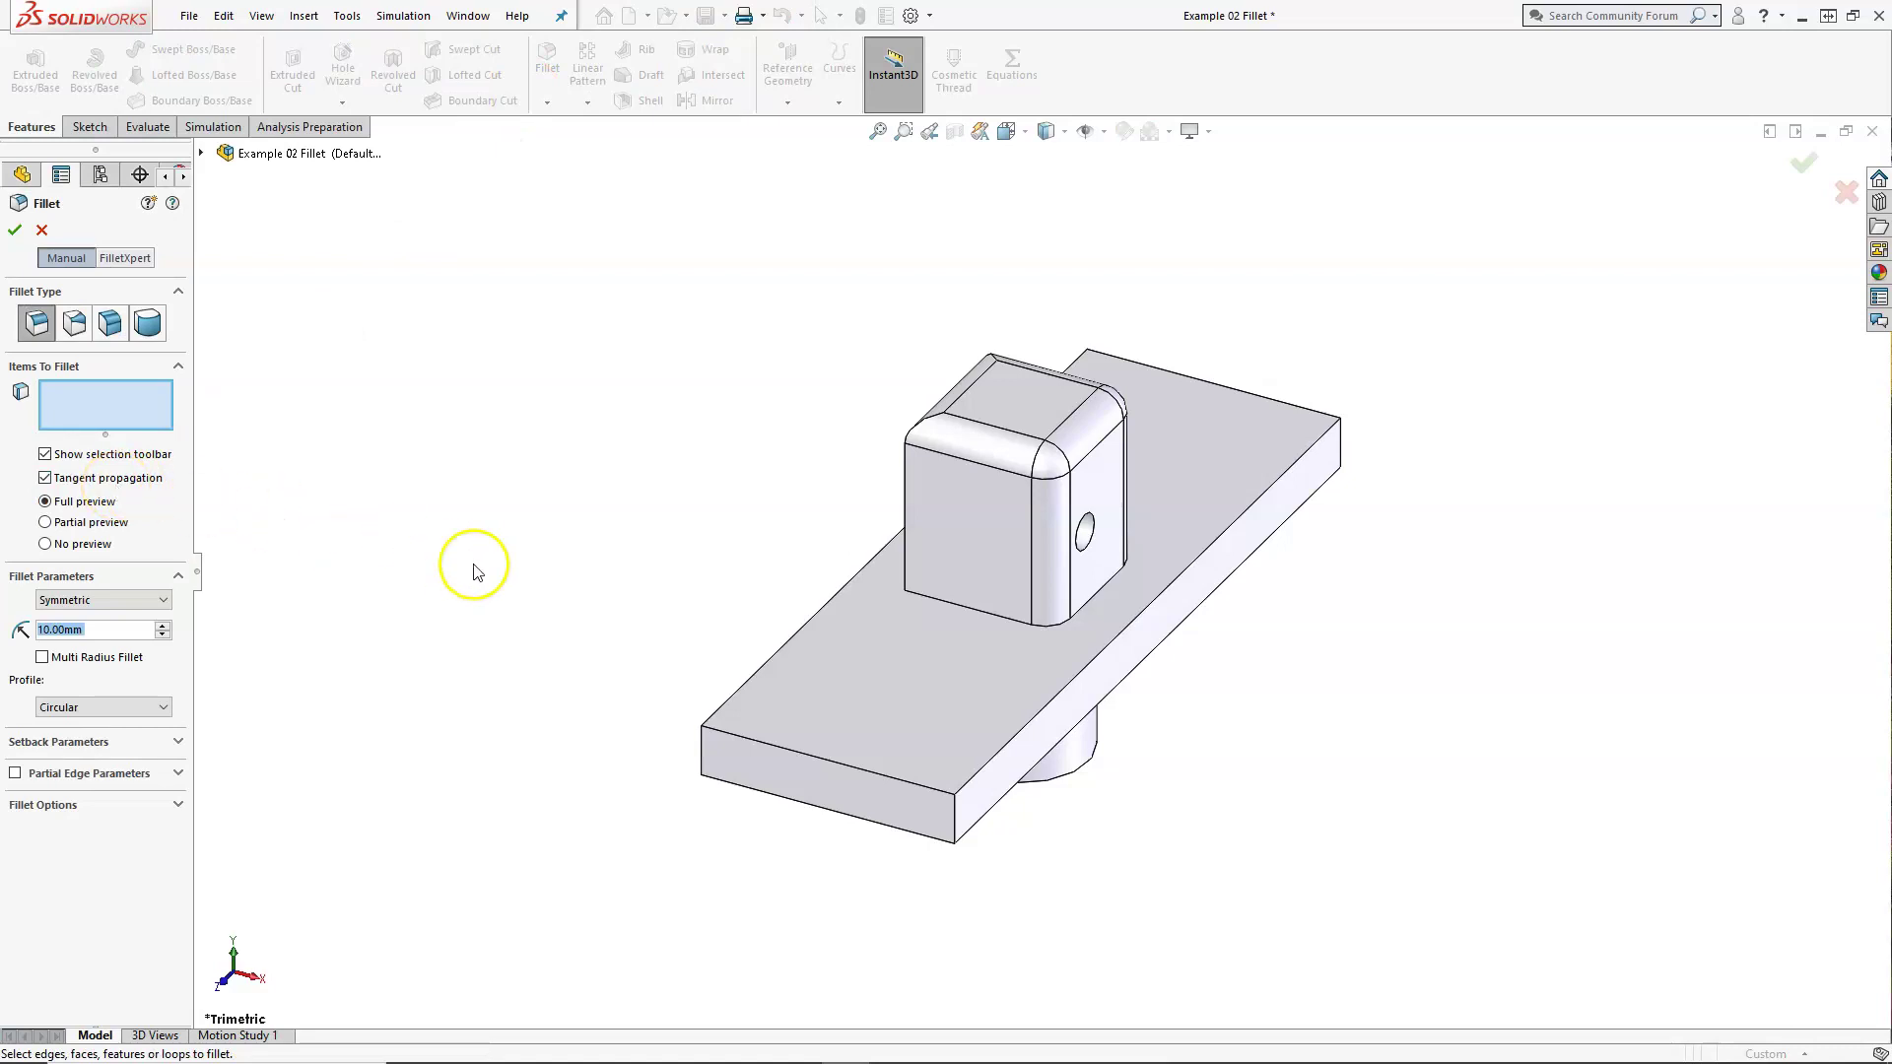
{"action": "left_click", "coordinate": [930, 595]}
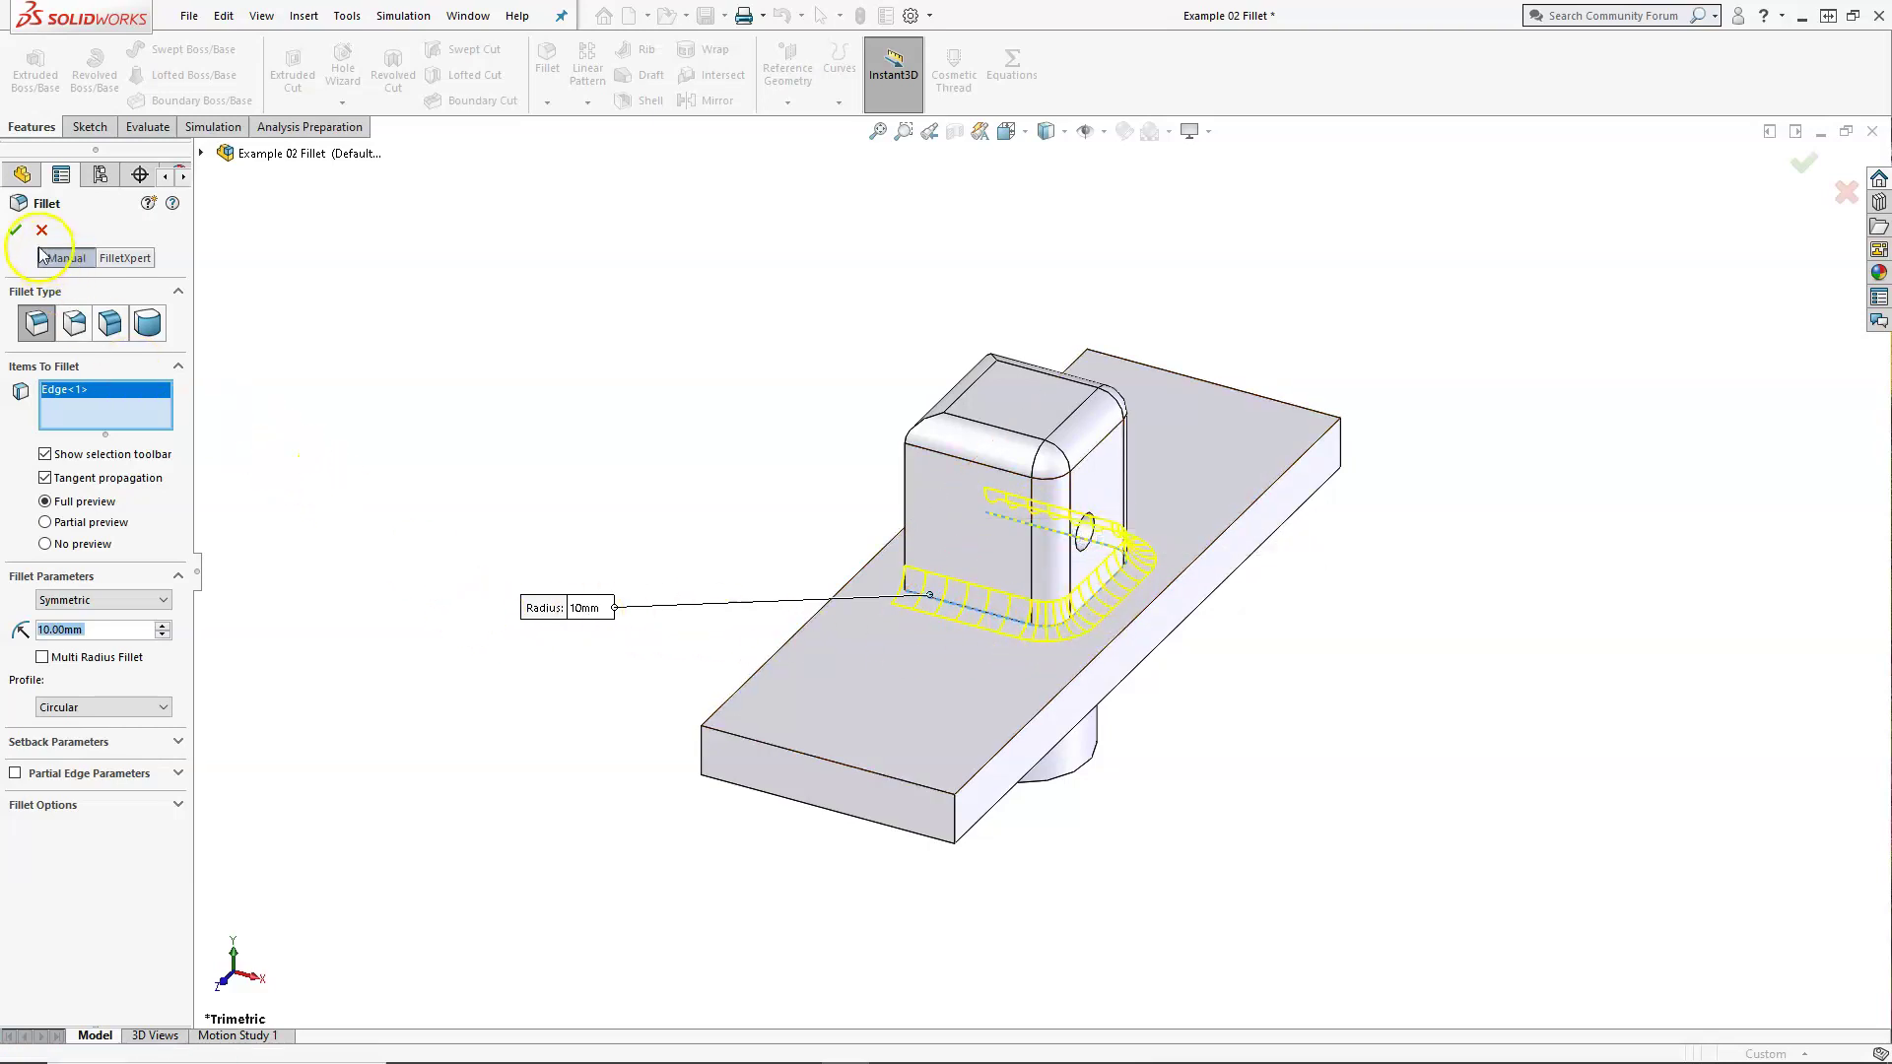
{"action": "left_click", "coordinate": [14, 229]}
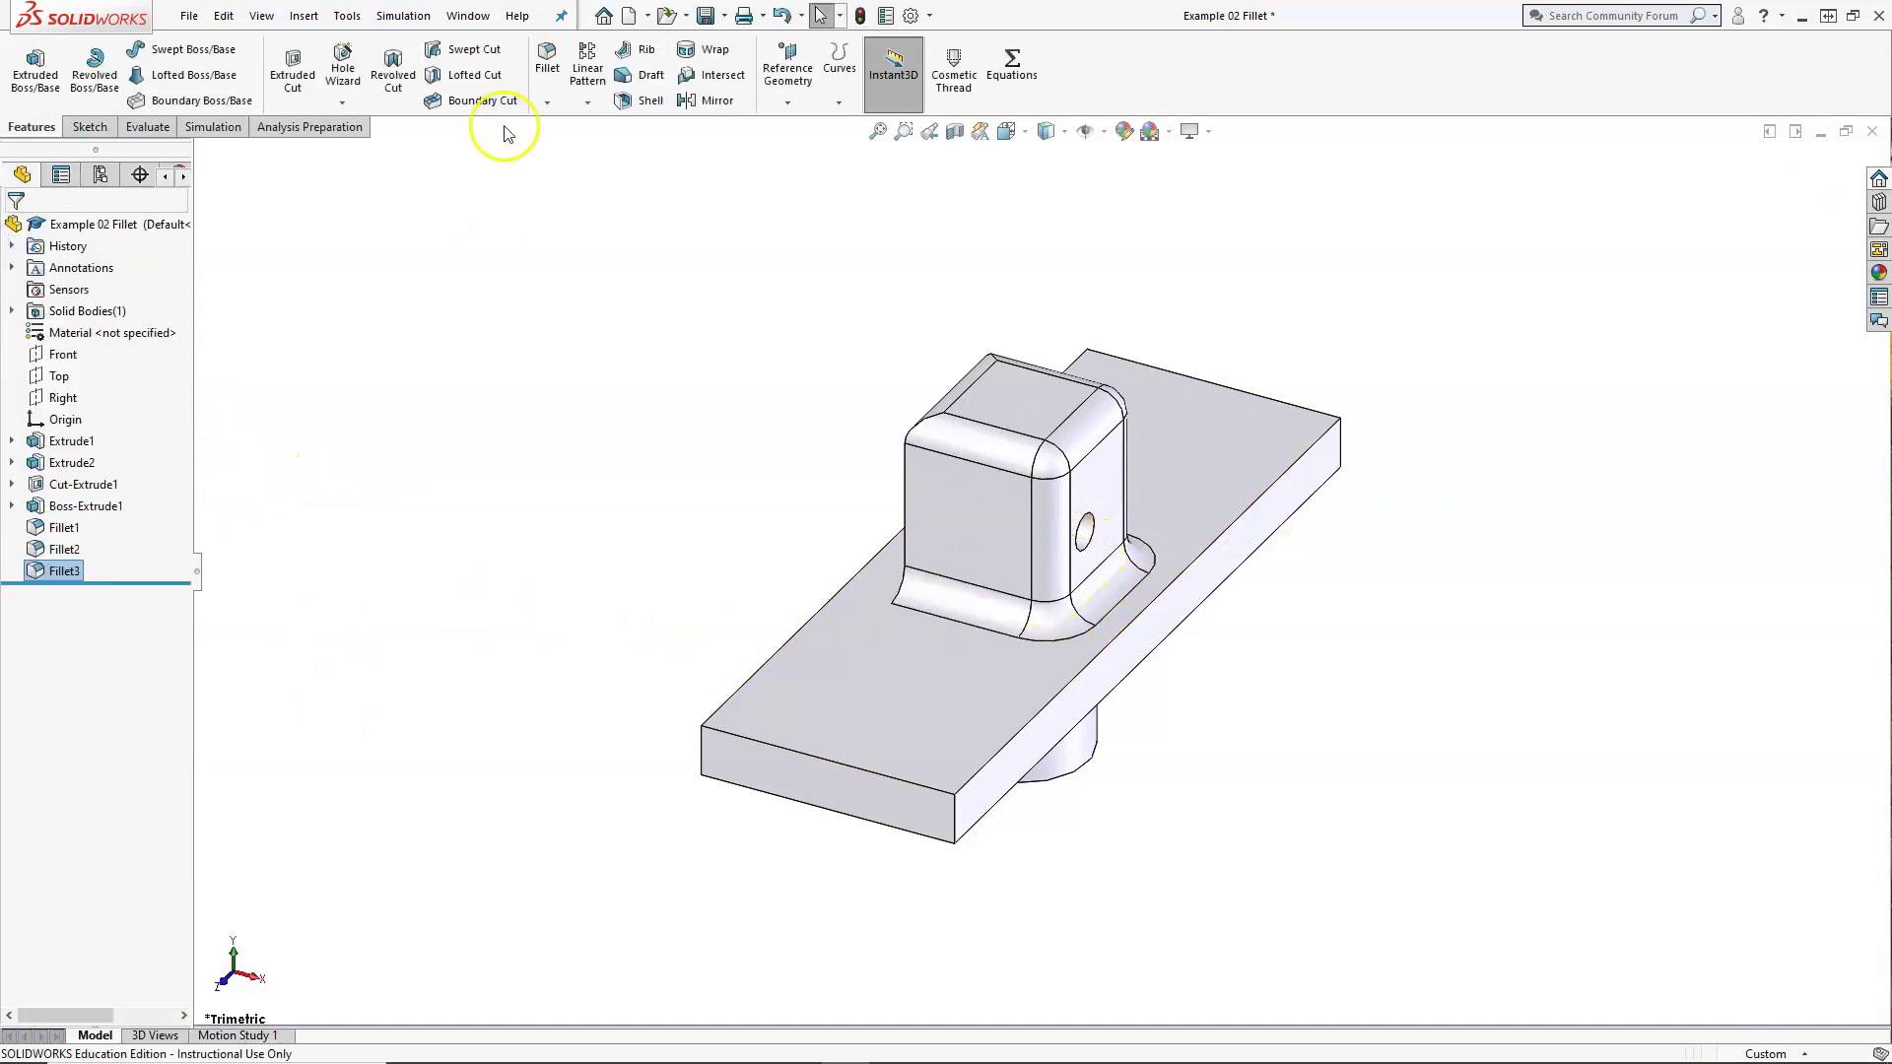
Full-round fillet the plate end using its side face, end face, and opposite long face
{"action": "left_click", "coordinate": [548, 64]}
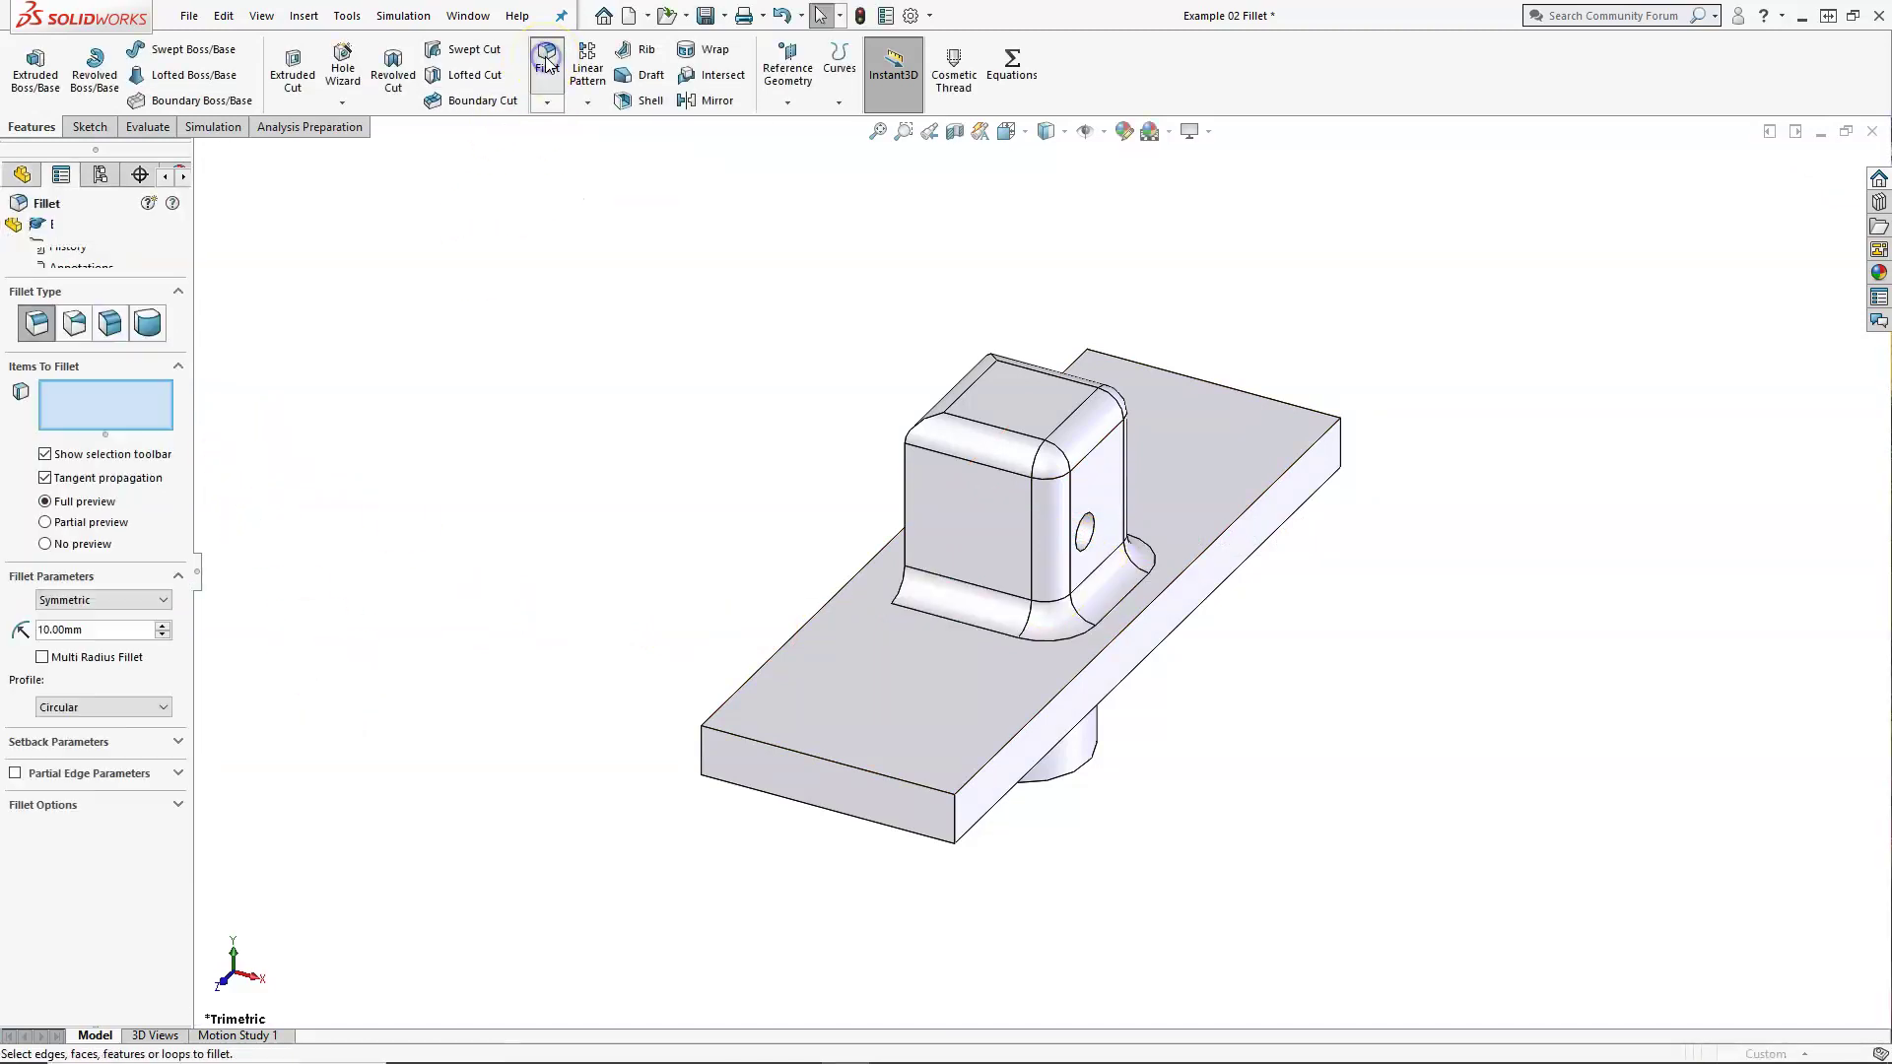
{"action": "left_click", "coordinate": [150, 323]}
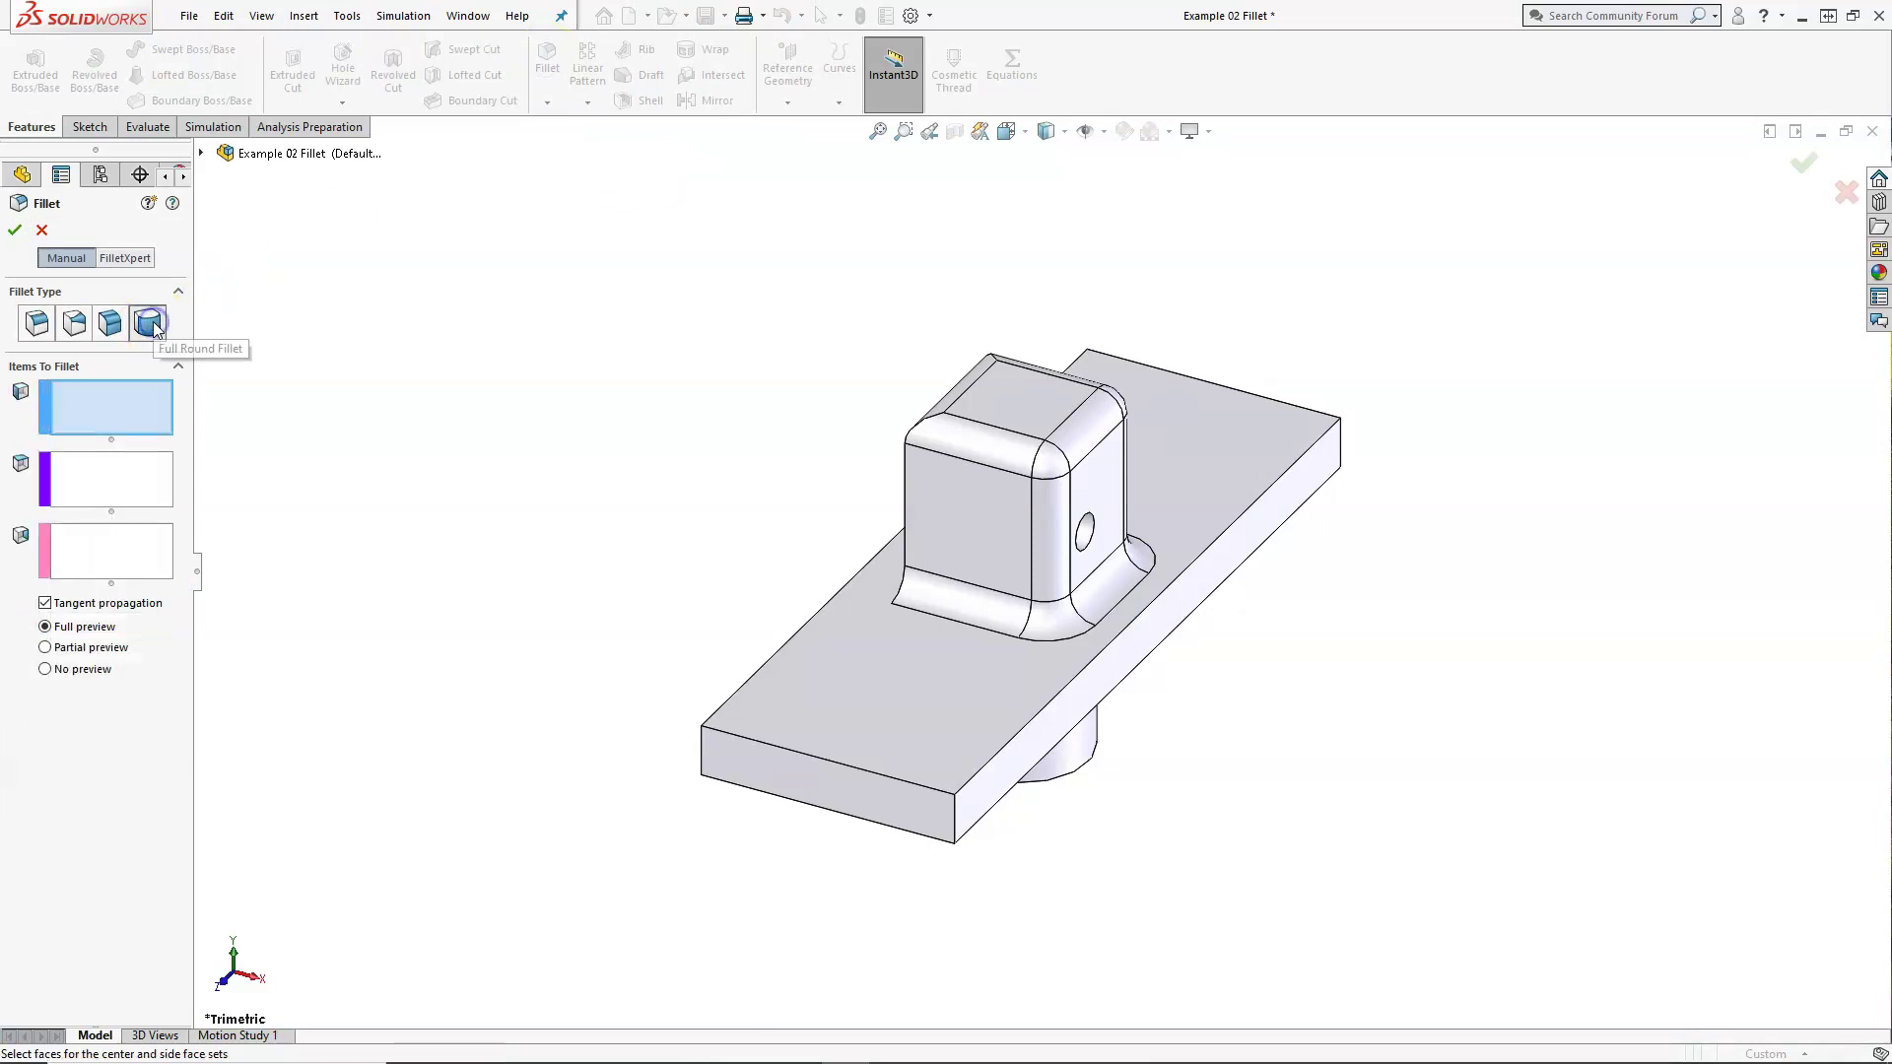
{"action": "left_click", "coordinate": [127, 408]}
{"action": "middle_click_drag", "start_coordinate": [426, 630], "coordinate": [541, 638]}
{"action": "left_click", "coordinate": [943, 689]}
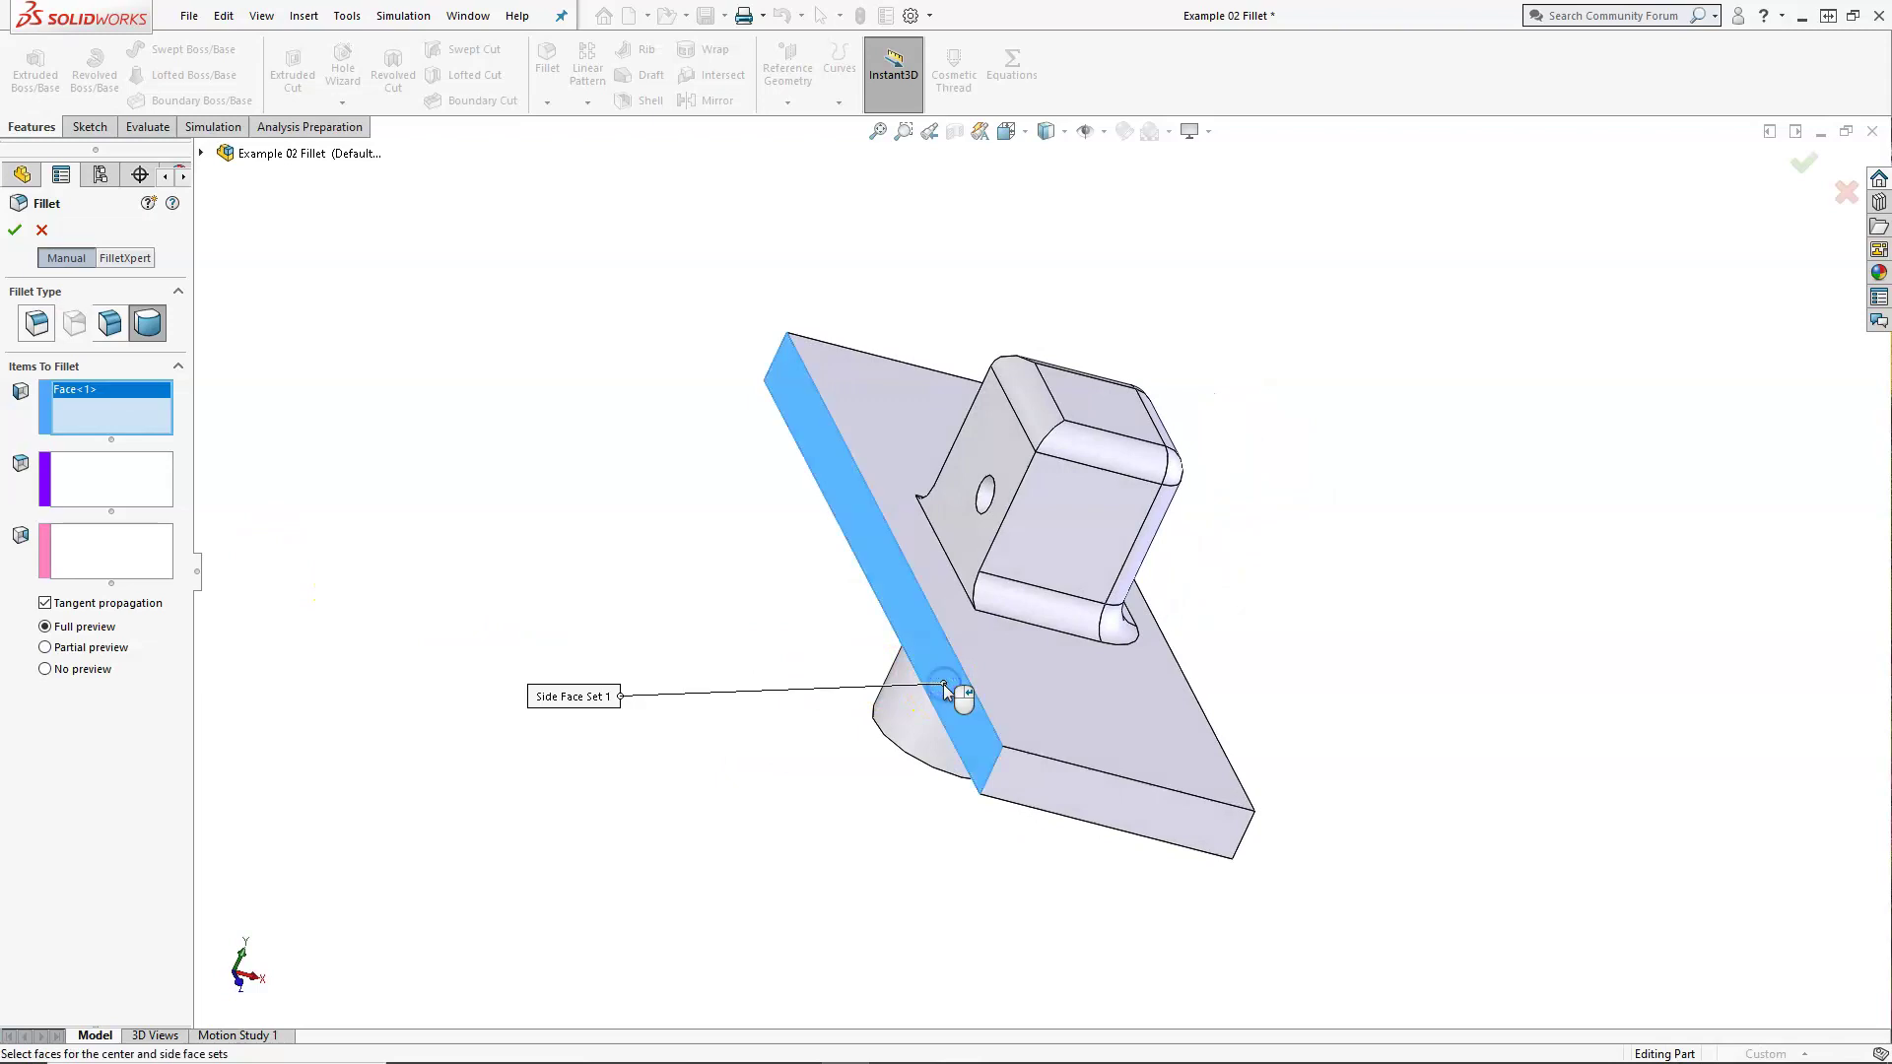
{"action": "left_click", "coordinate": [115, 490]}
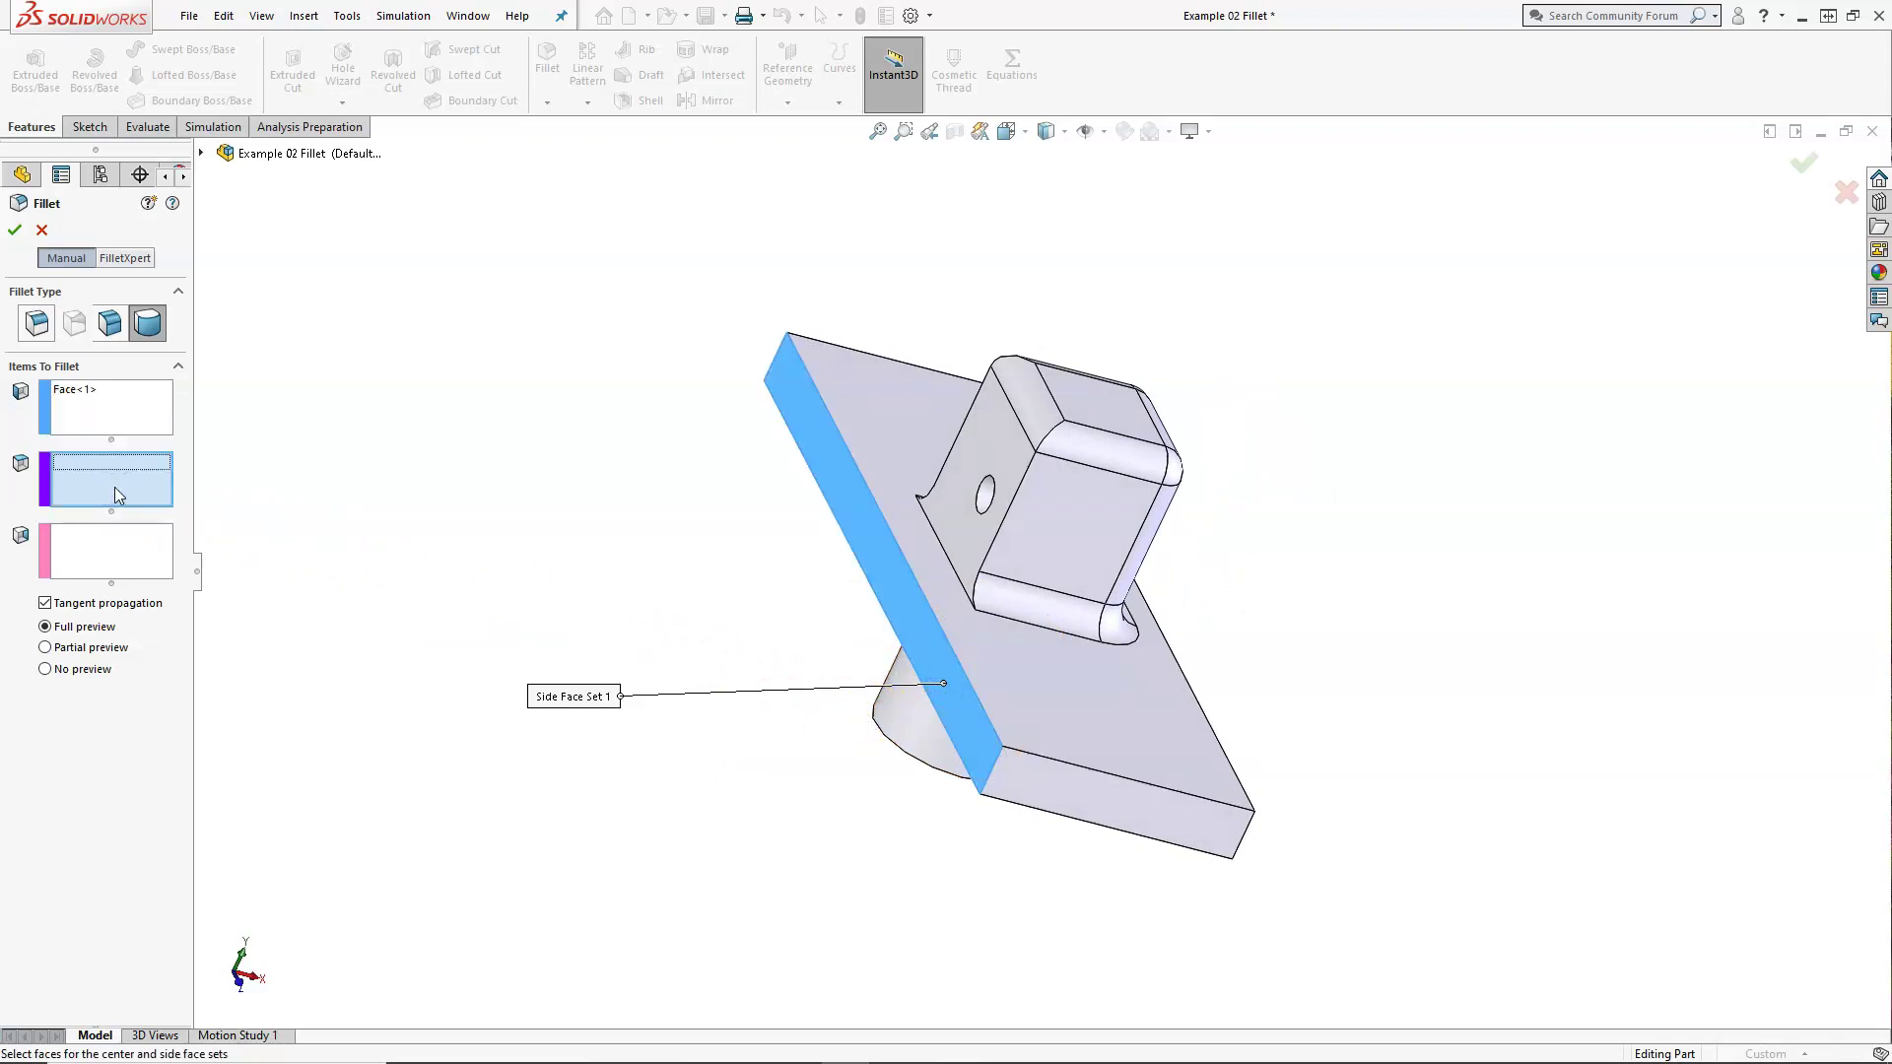
{"action": "left_click", "coordinate": [1066, 808]}
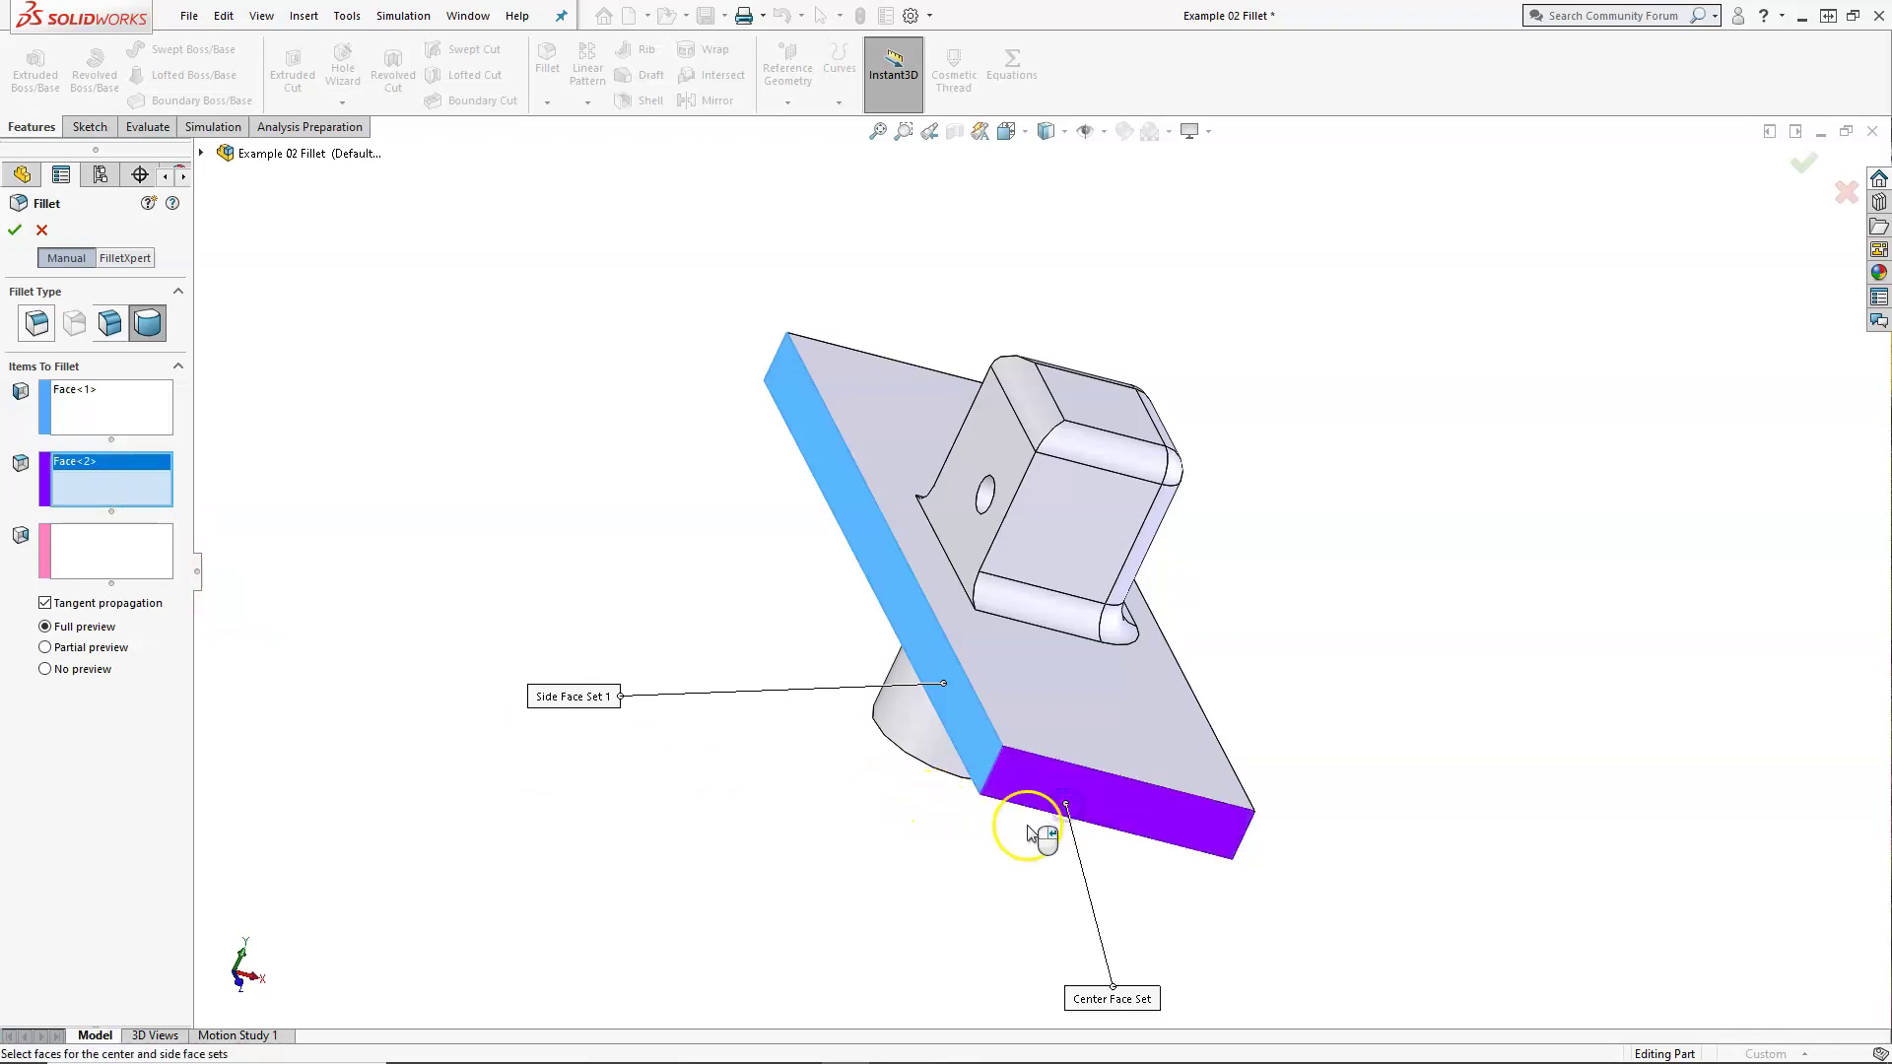
{"action": "left_click", "coordinate": [128, 558]}
{"action": "middle_click_drag", "start_coordinate": [828, 946], "coordinate": [615, 874]}
{"action": "left_click", "coordinate": [743, 726]}
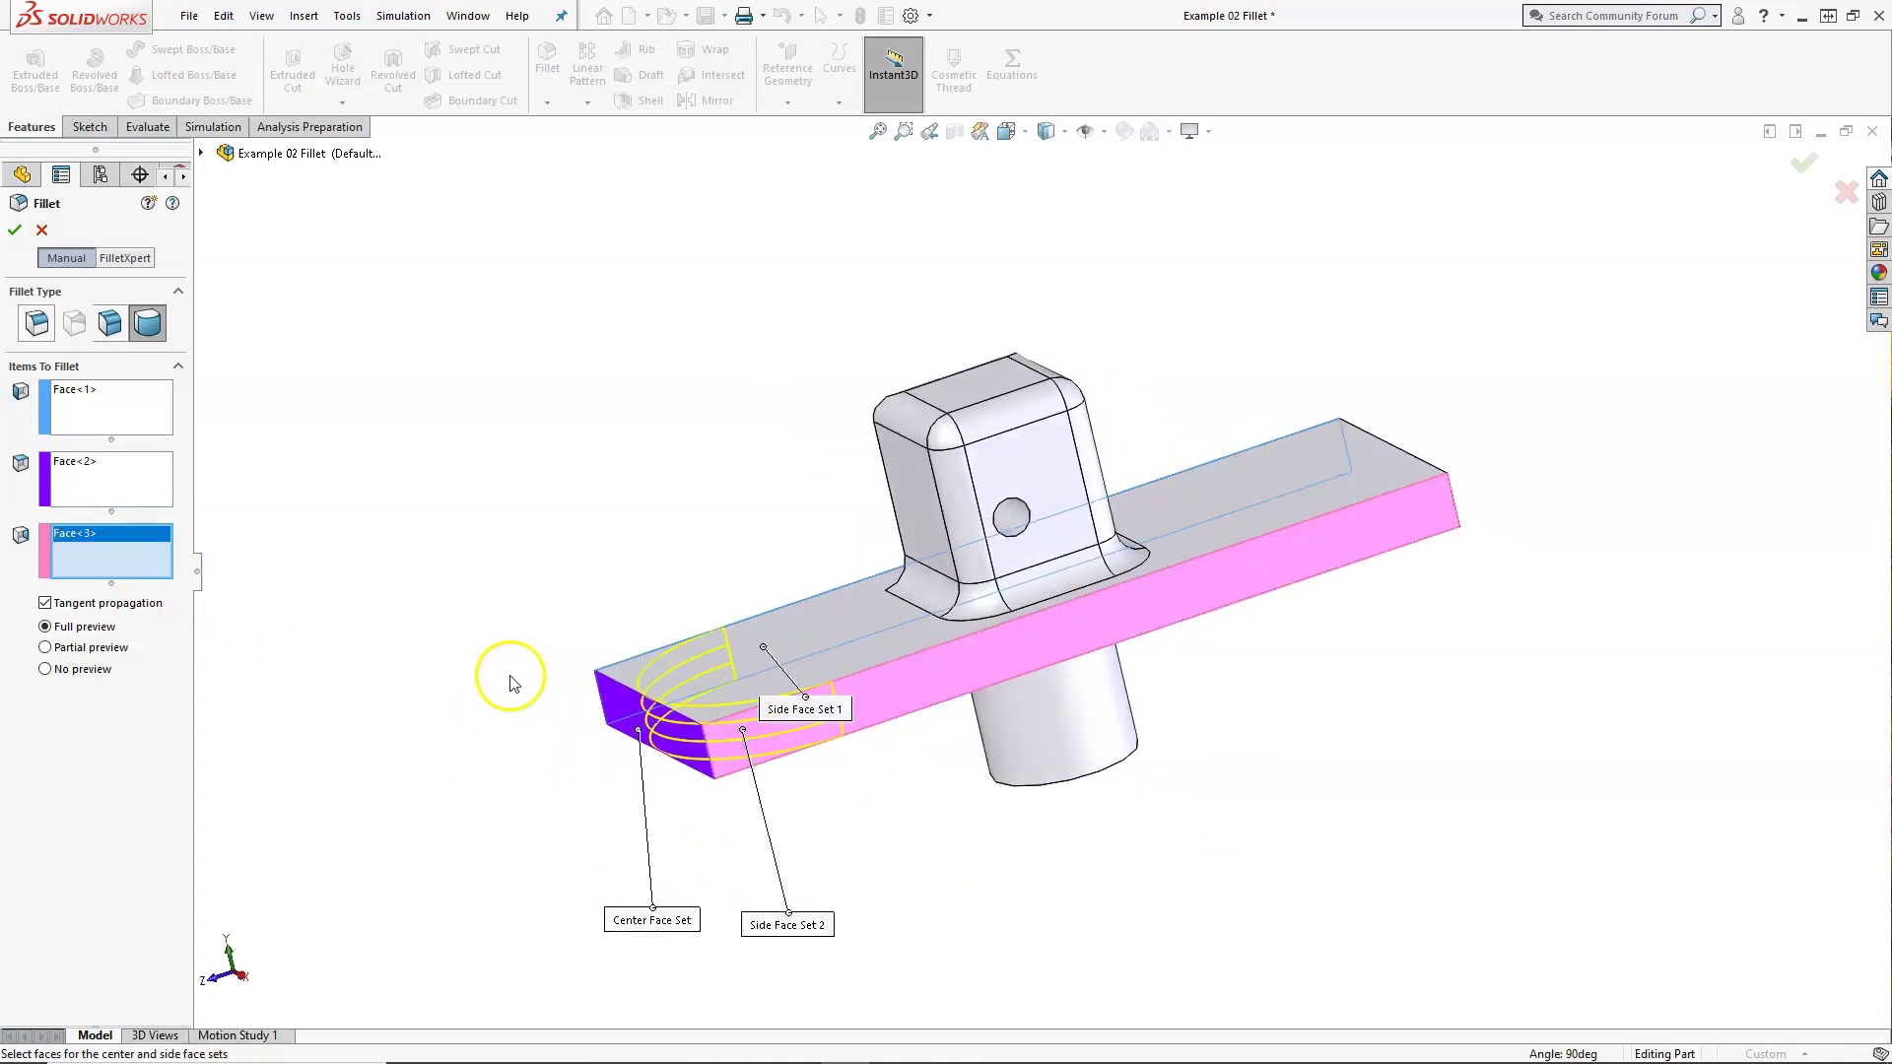
{"action": "key", "text": "Return"}
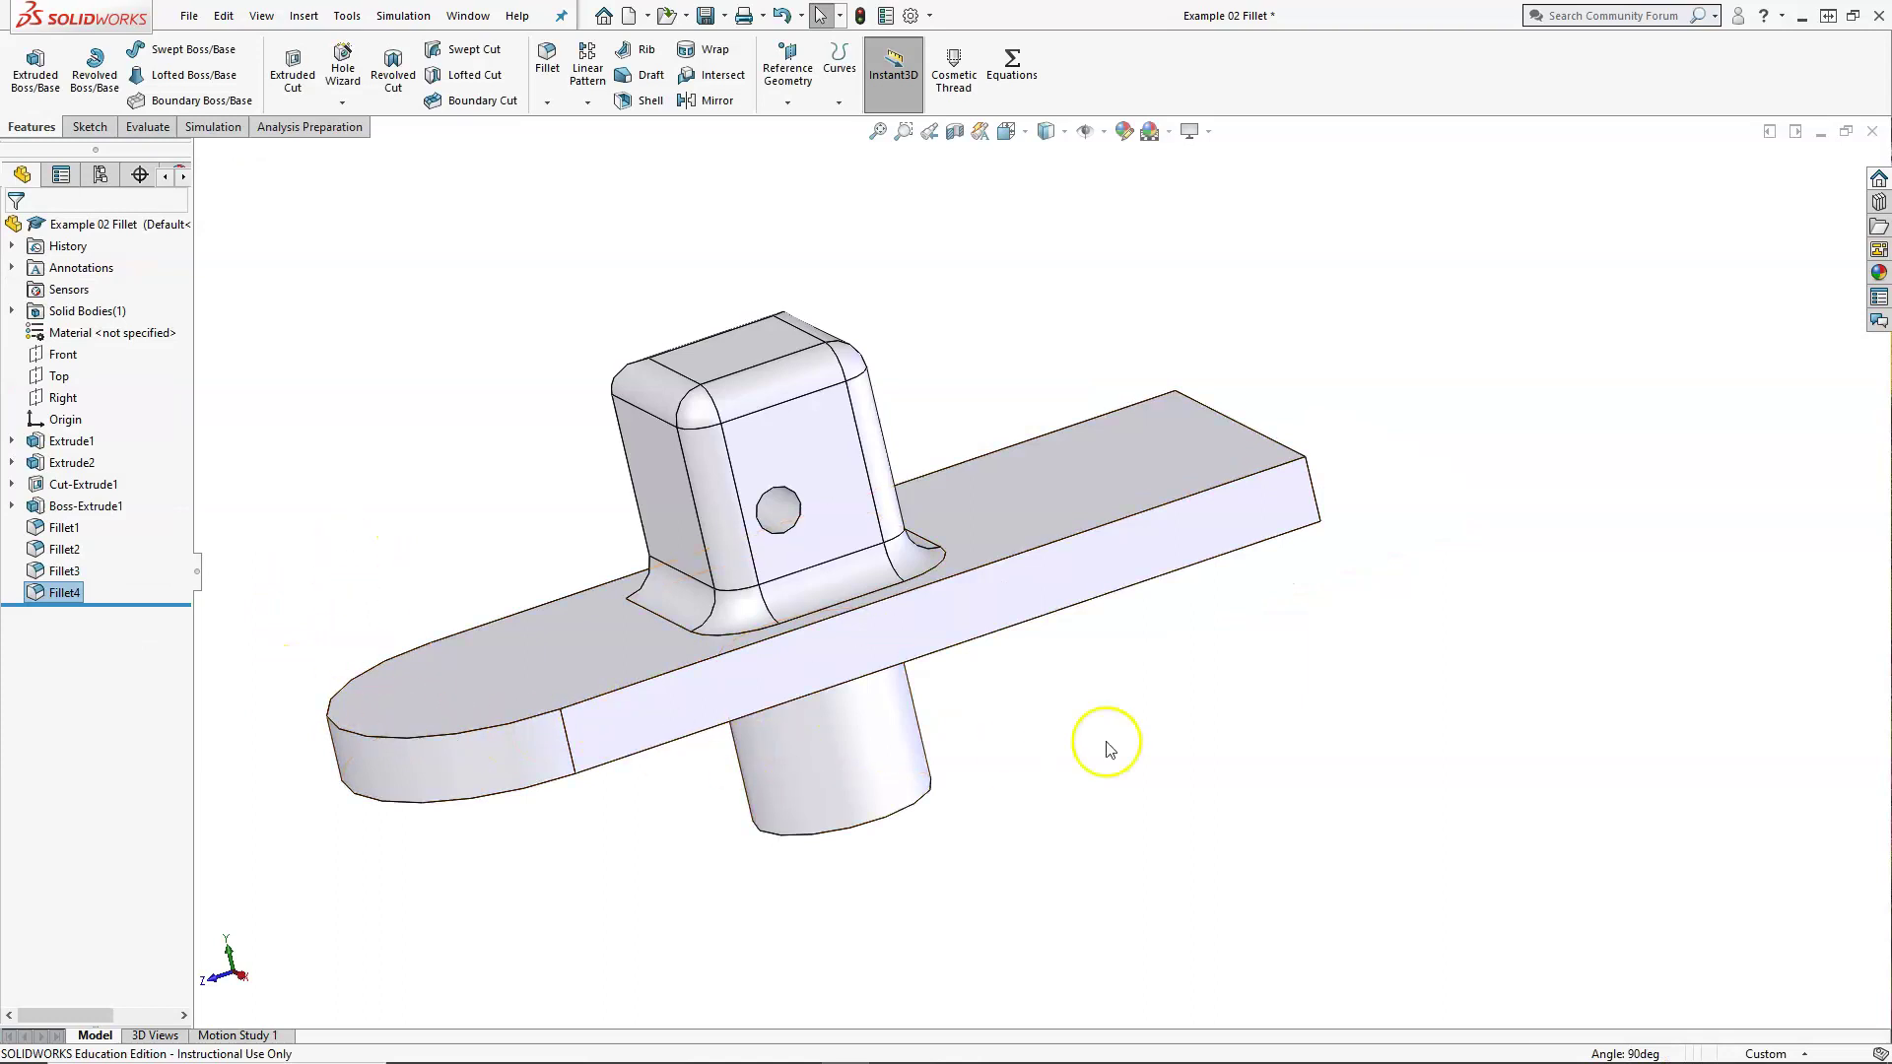
Full-round fillet the plate's other end across top face, end face, and underside
{"action": "left_click", "coordinate": [558, 71]}
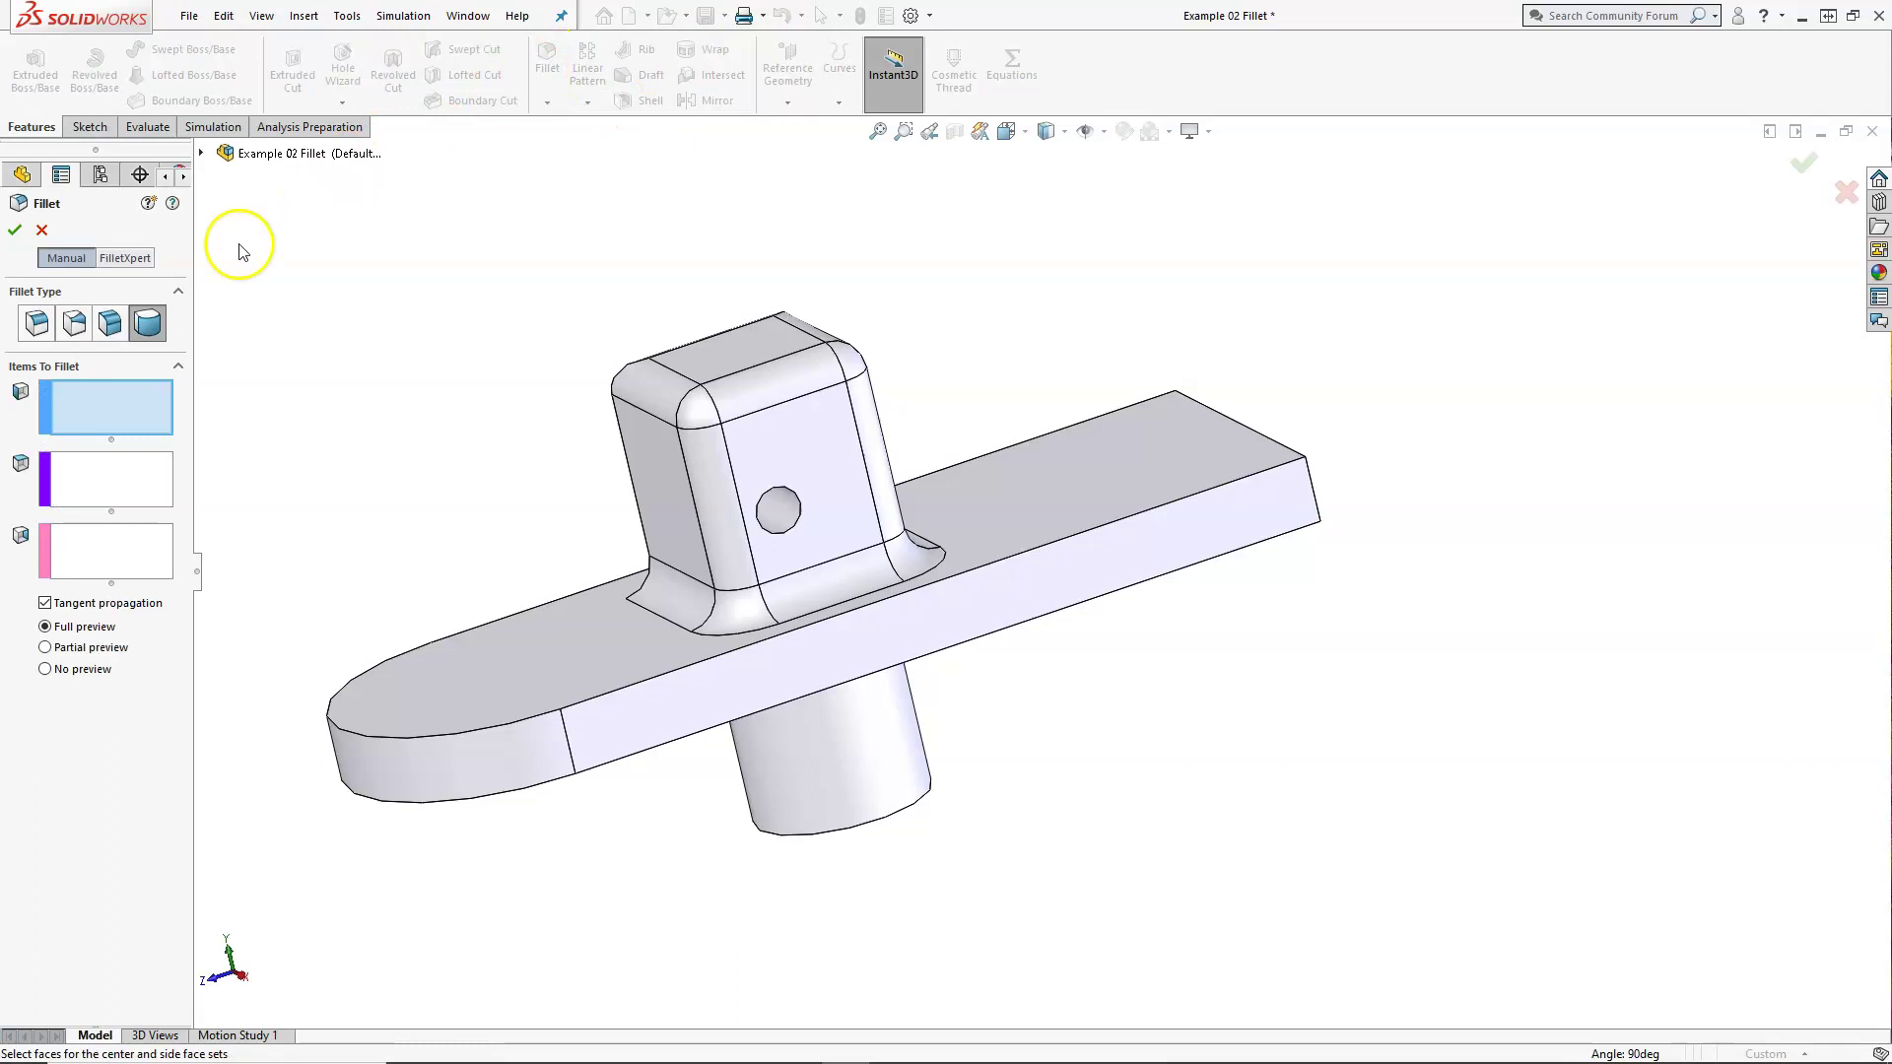
{"action": "left_click", "coordinate": [148, 323]}
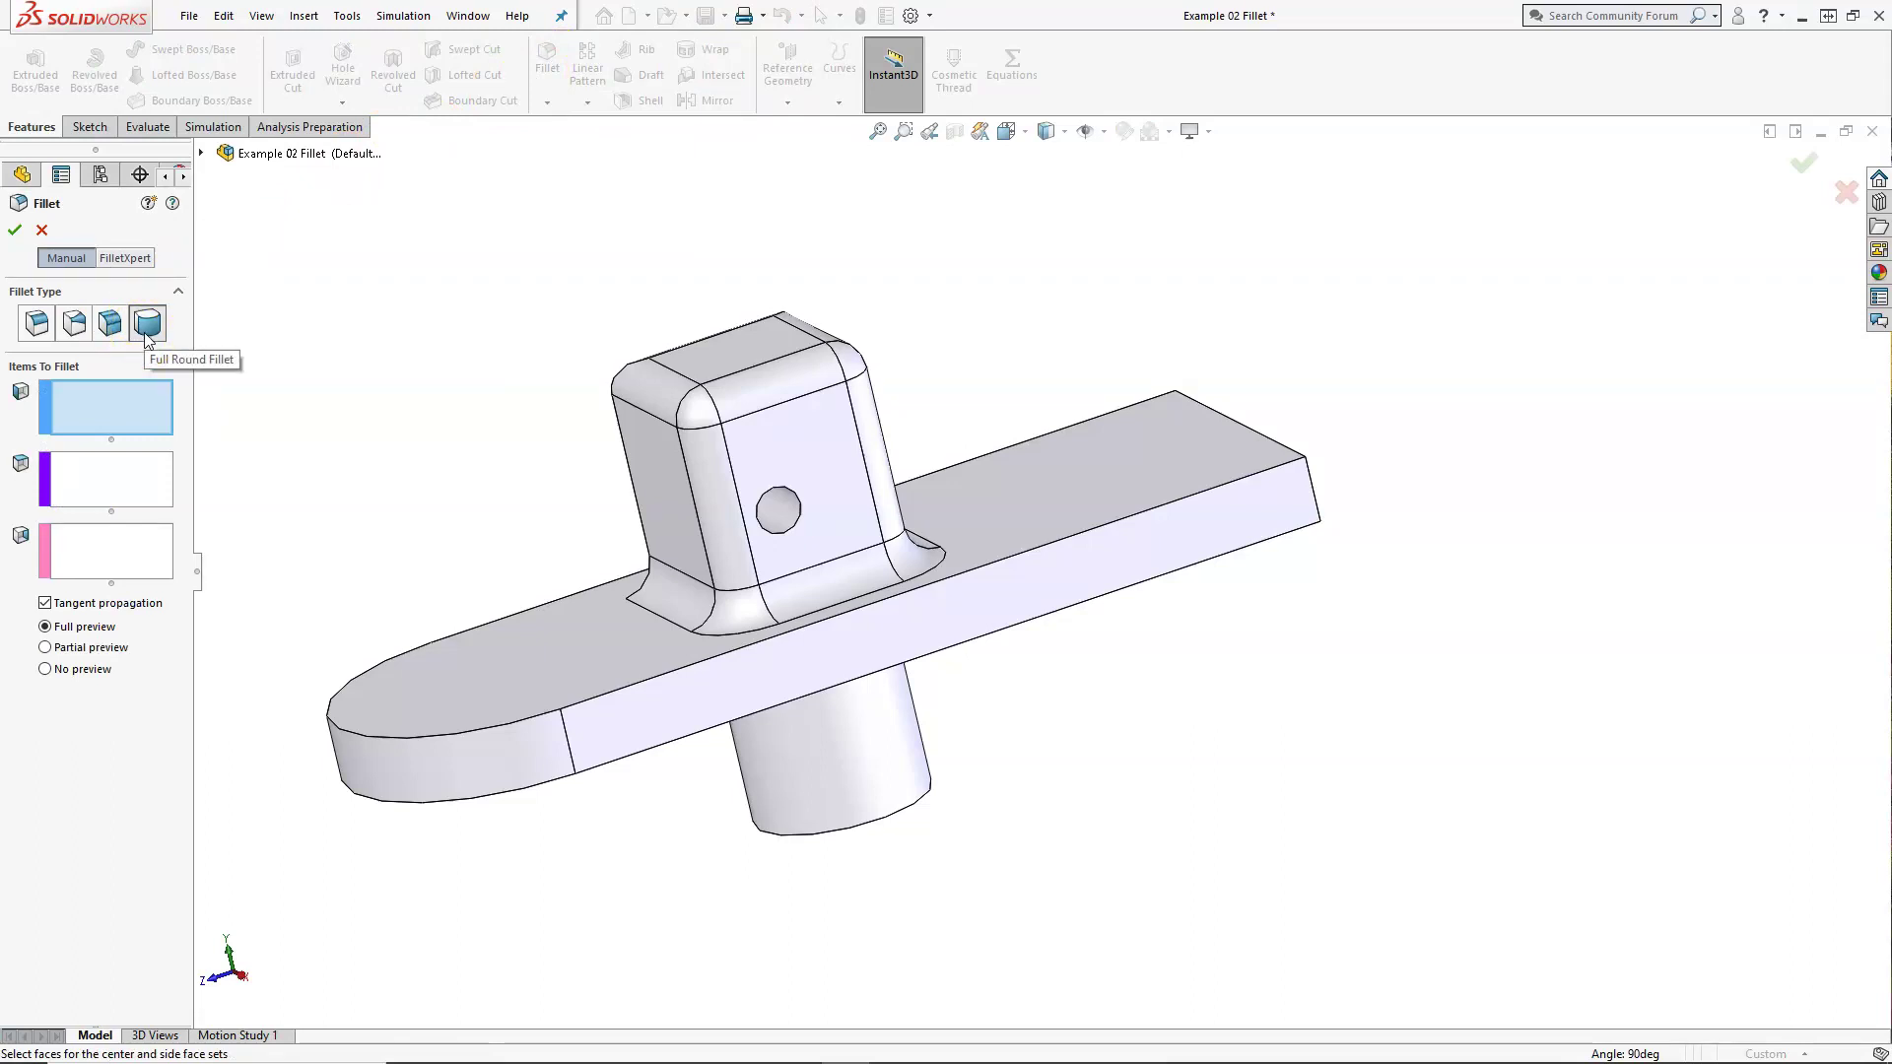
{"action": "left_click", "coordinate": [1215, 458]}
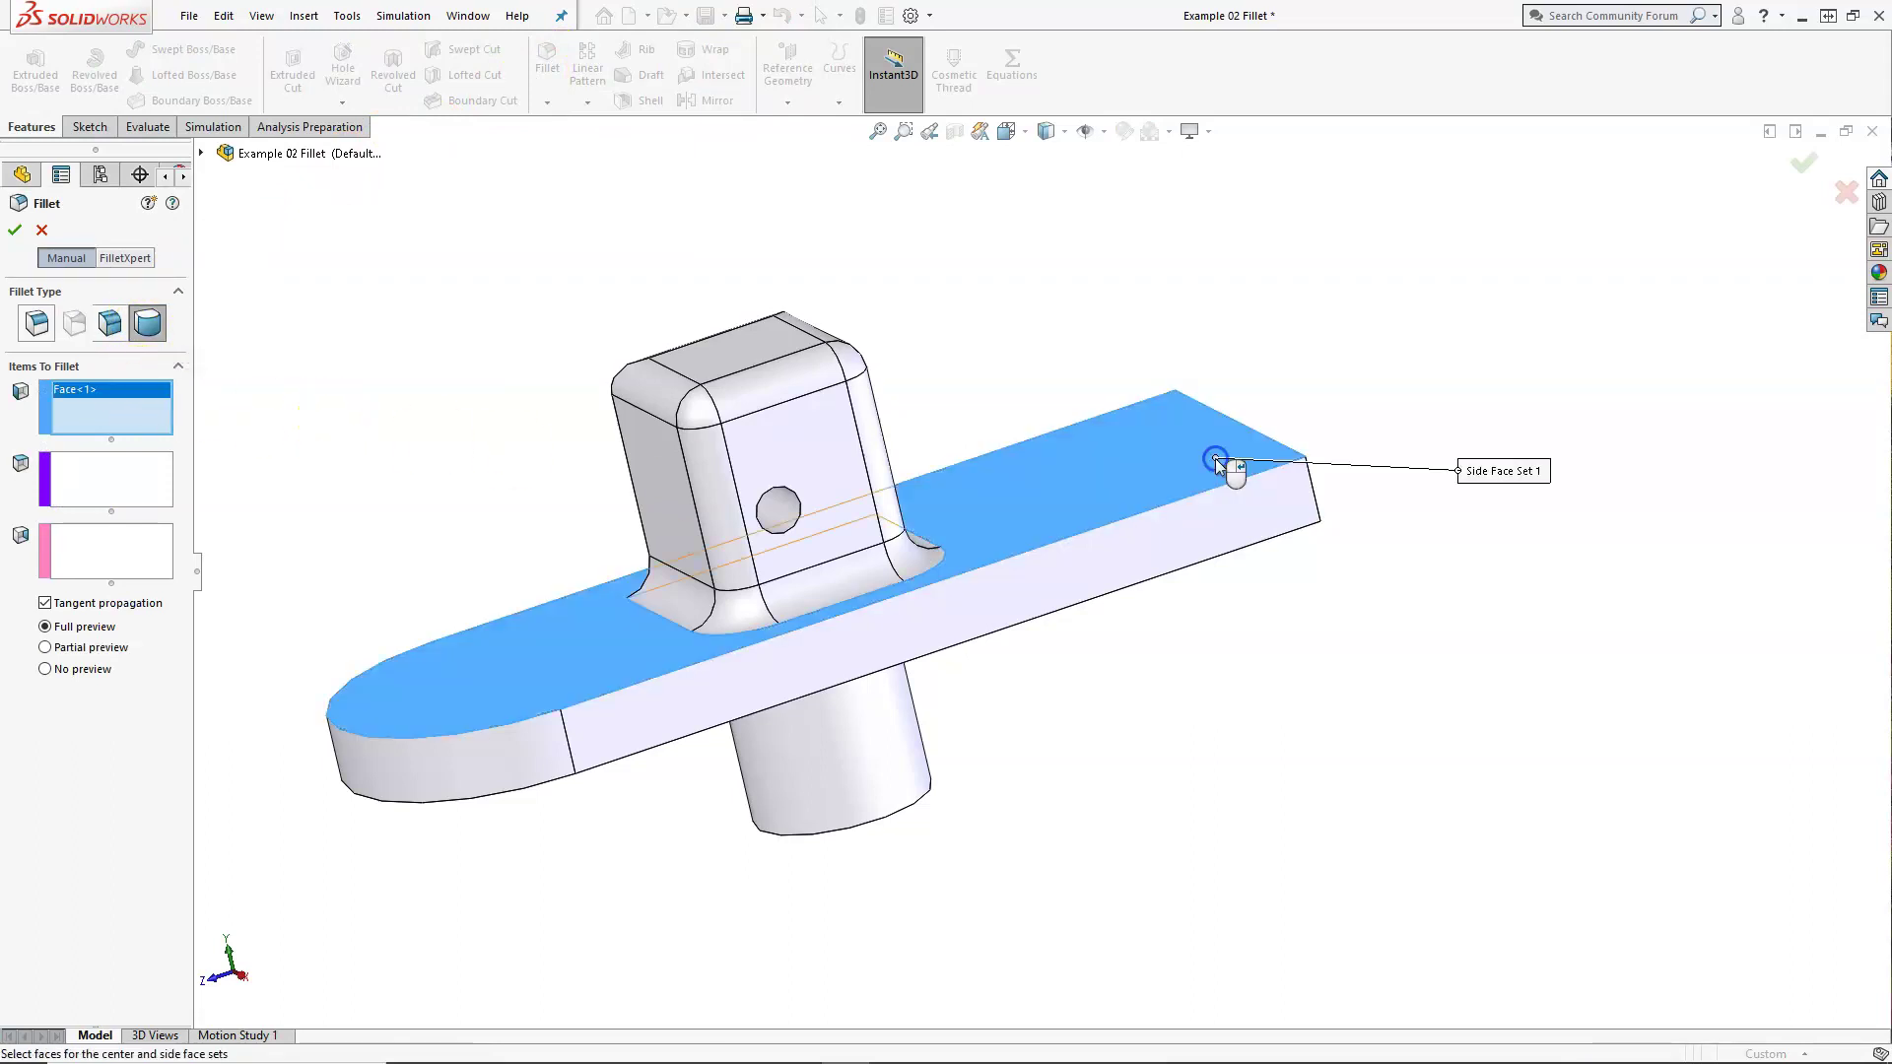
{"action": "left_click", "coordinate": [111, 487]}
{"action": "middle_click_drag", "start_coordinate": [1507, 623], "coordinate": [1434, 685]}
{"action": "left_click", "coordinate": [1284, 441]}
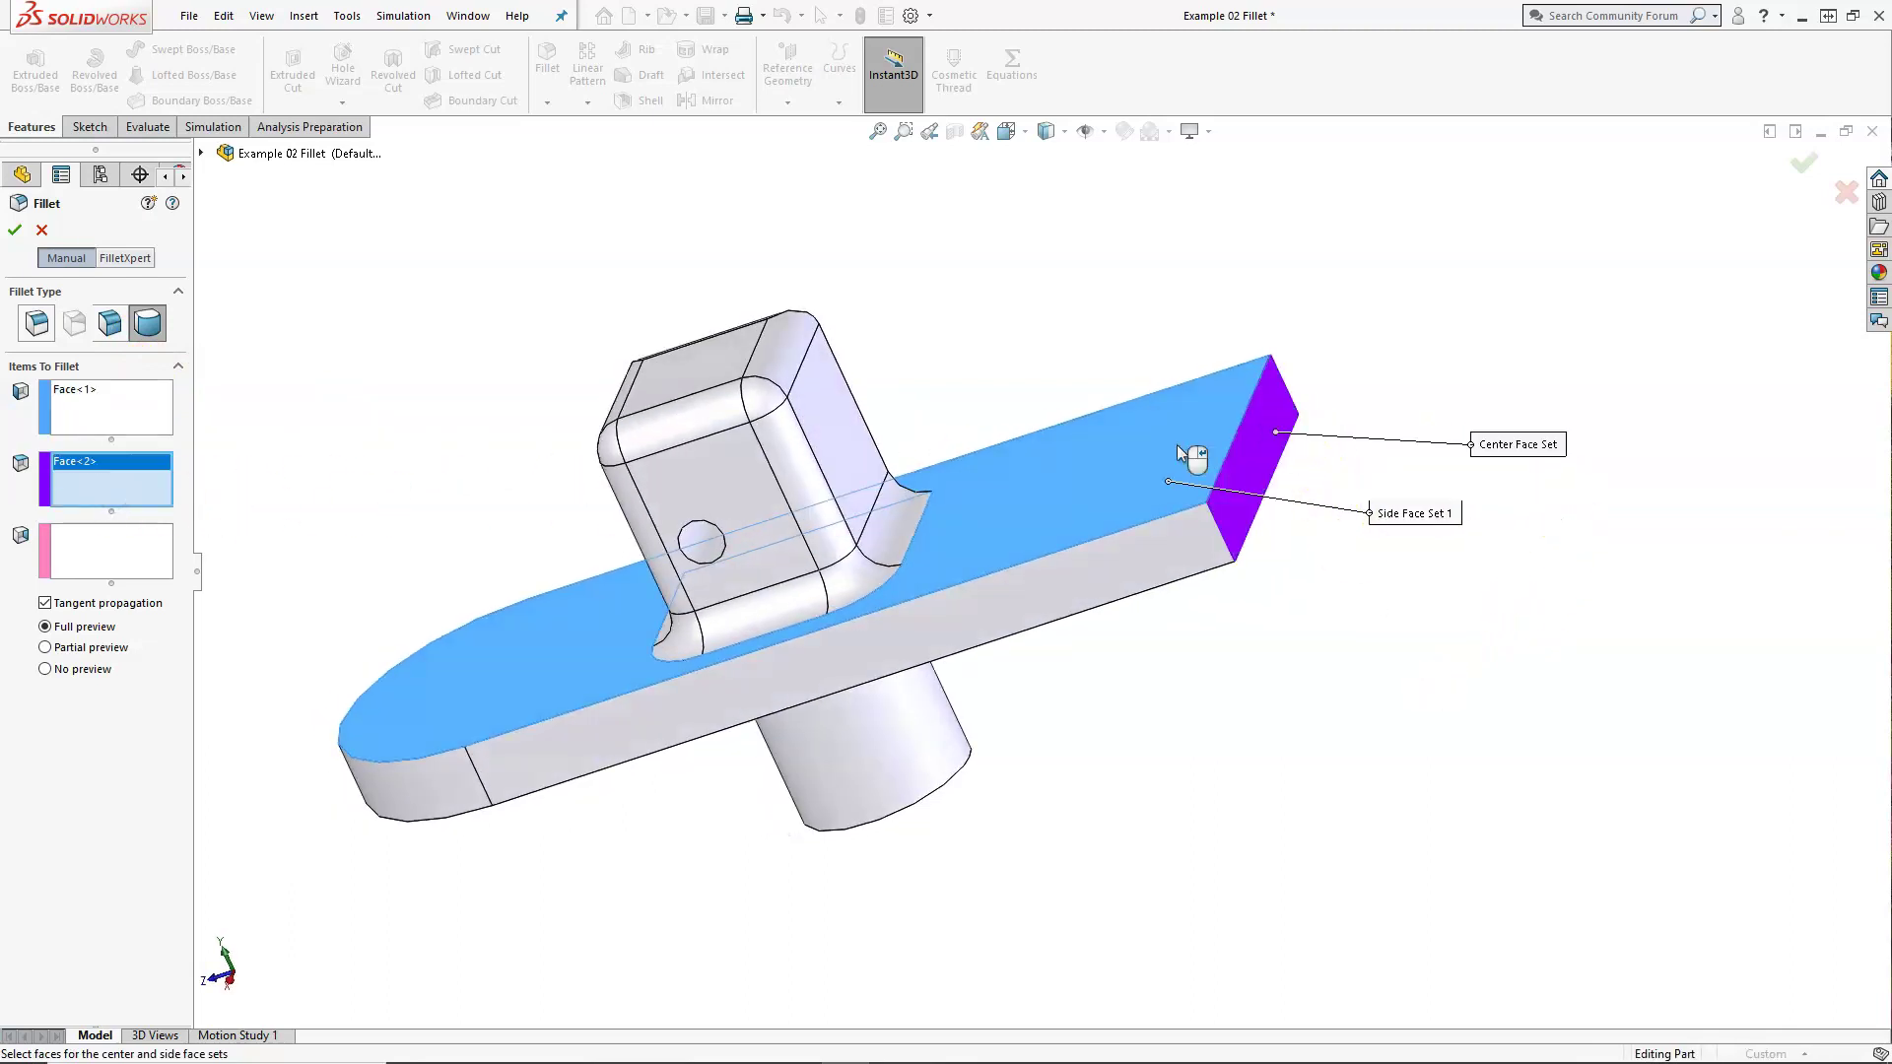
{"action": "left_click", "coordinate": [118, 550]}
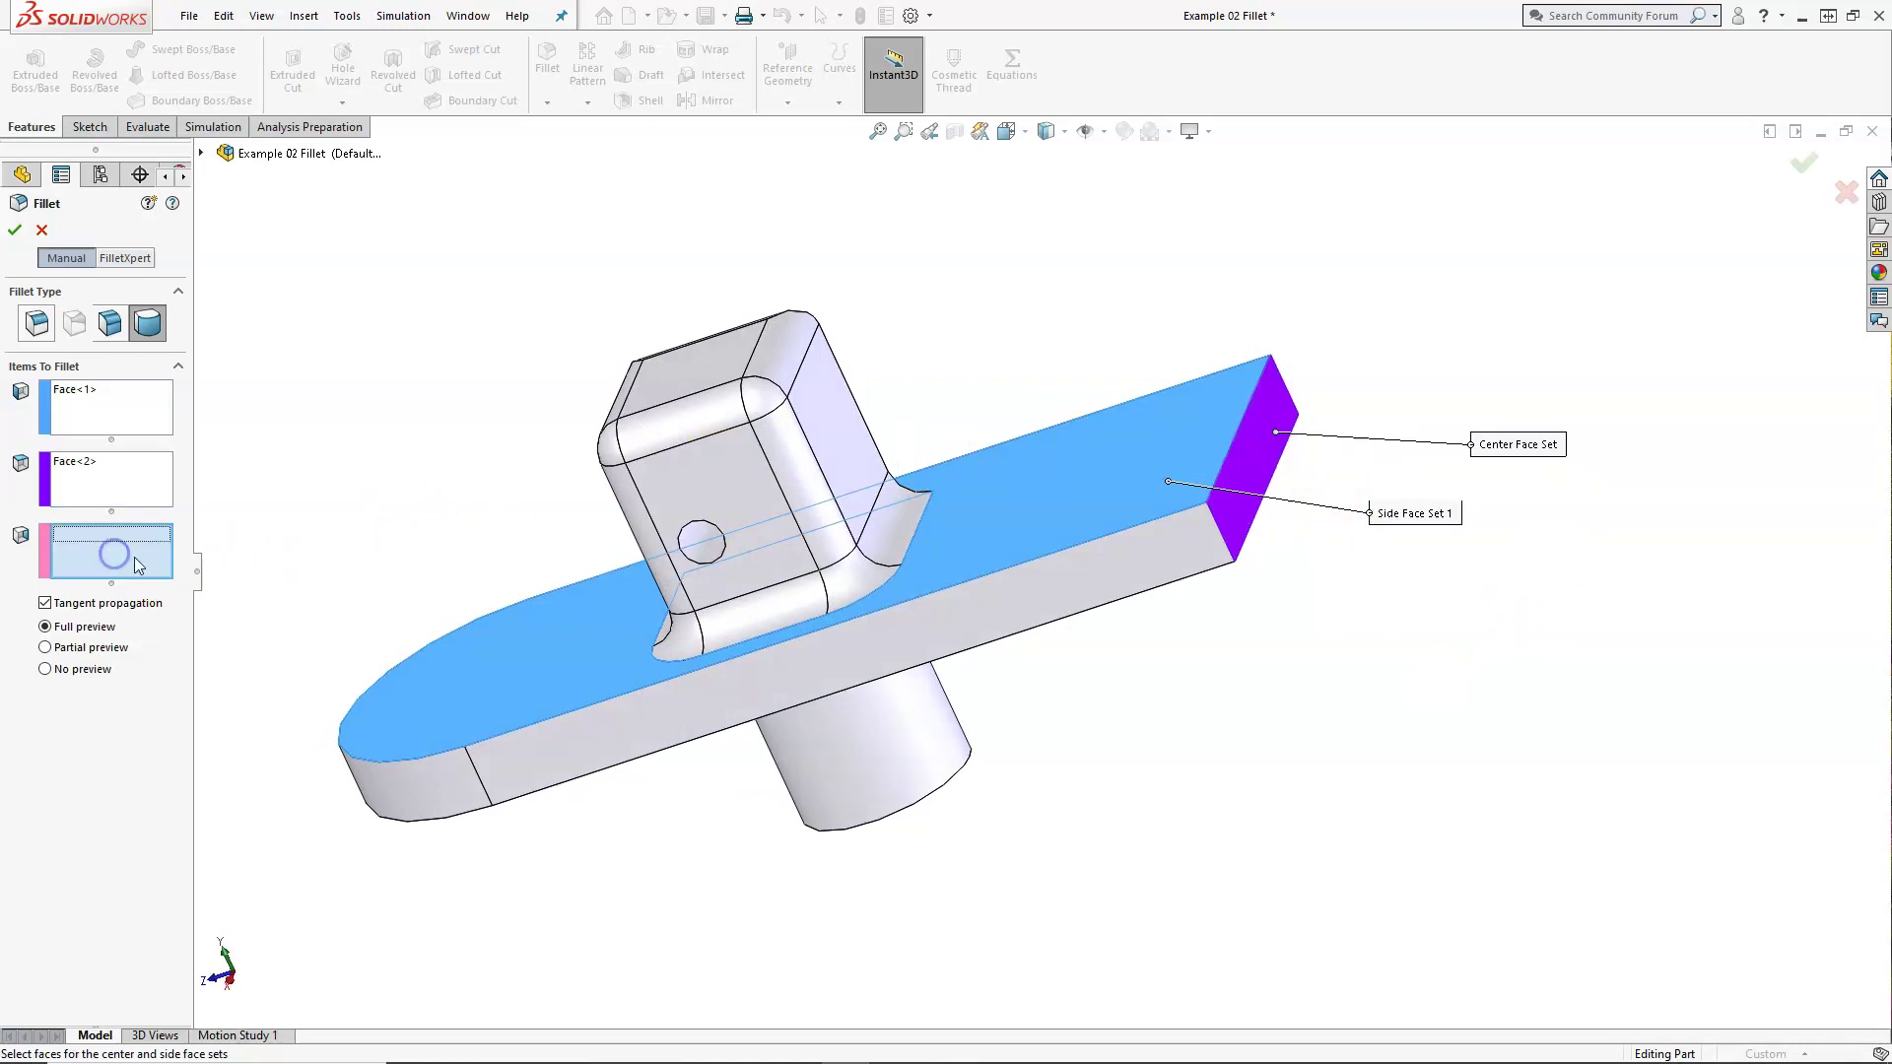
{"action": "middle_click_drag", "start_coordinate": [1233, 743], "coordinate": [1155, 435]}
{"action": "left_click", "coordinate": [1154, 435]}
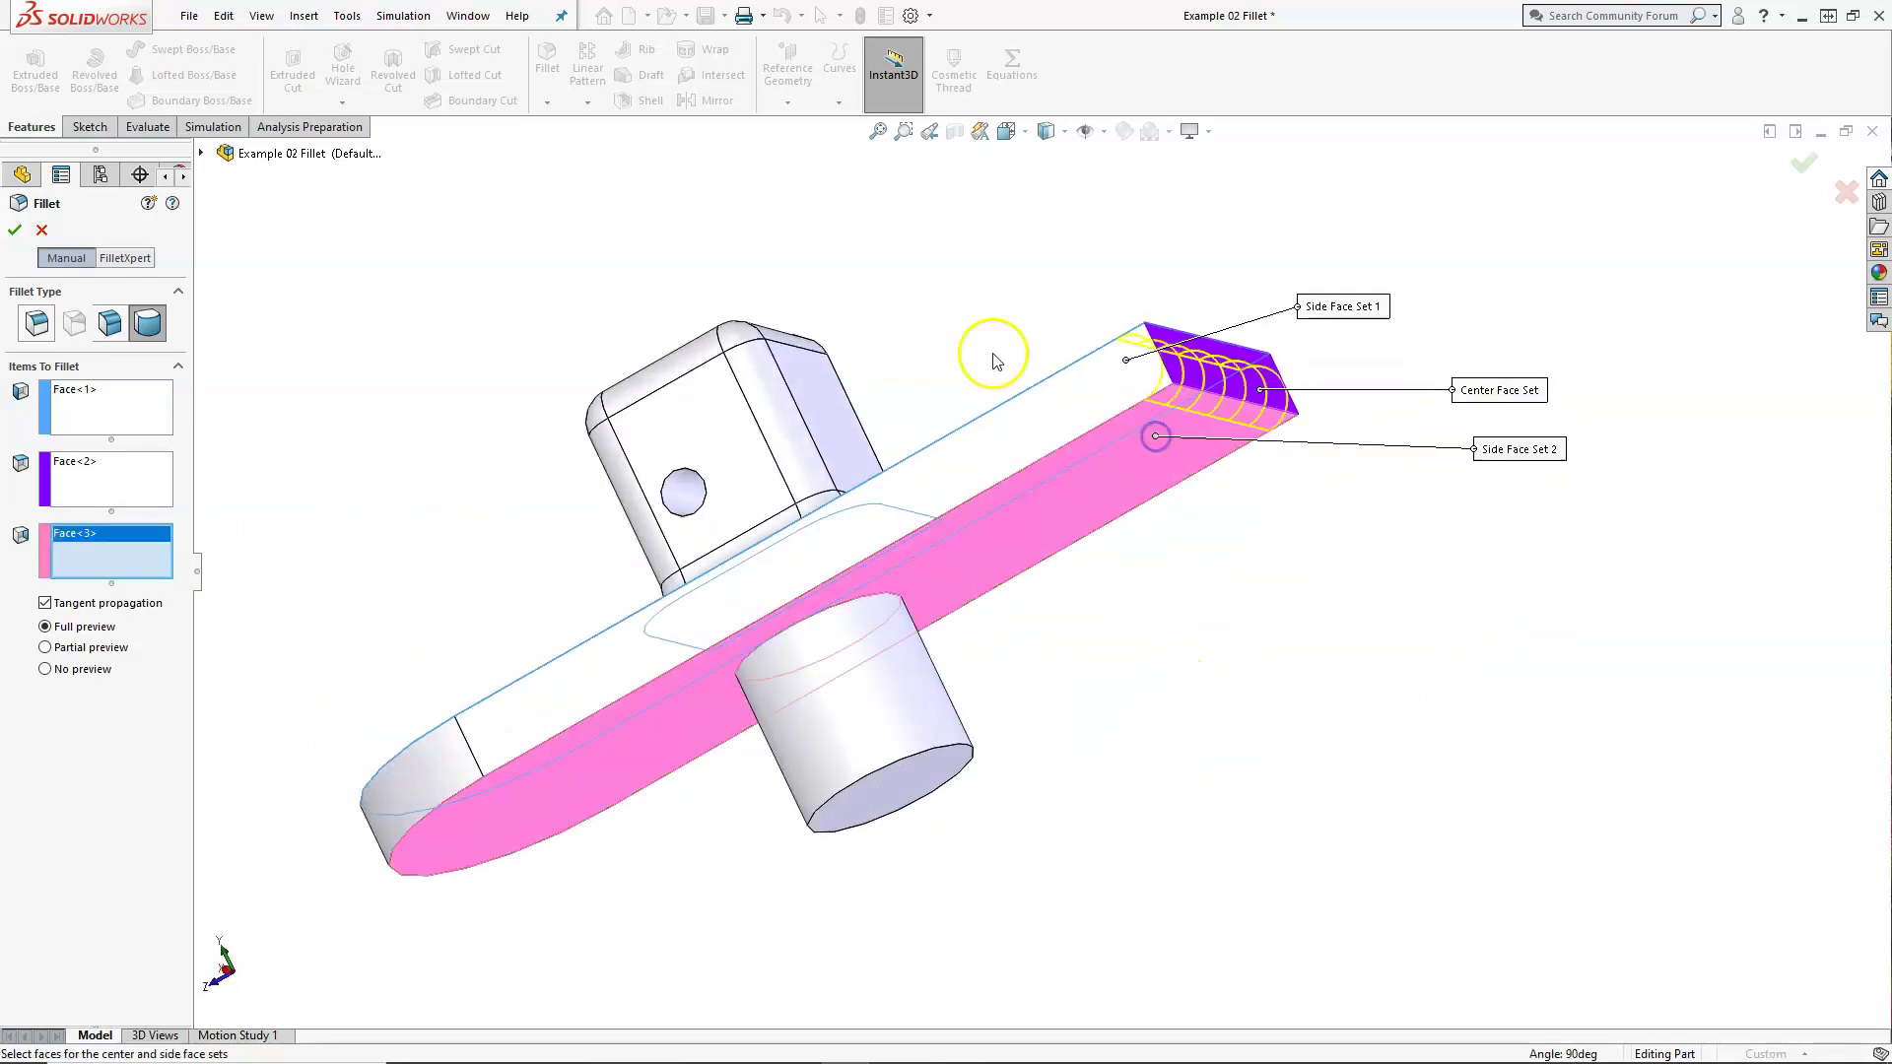
{"action": "left_click", "coordinate": [15, 230]}
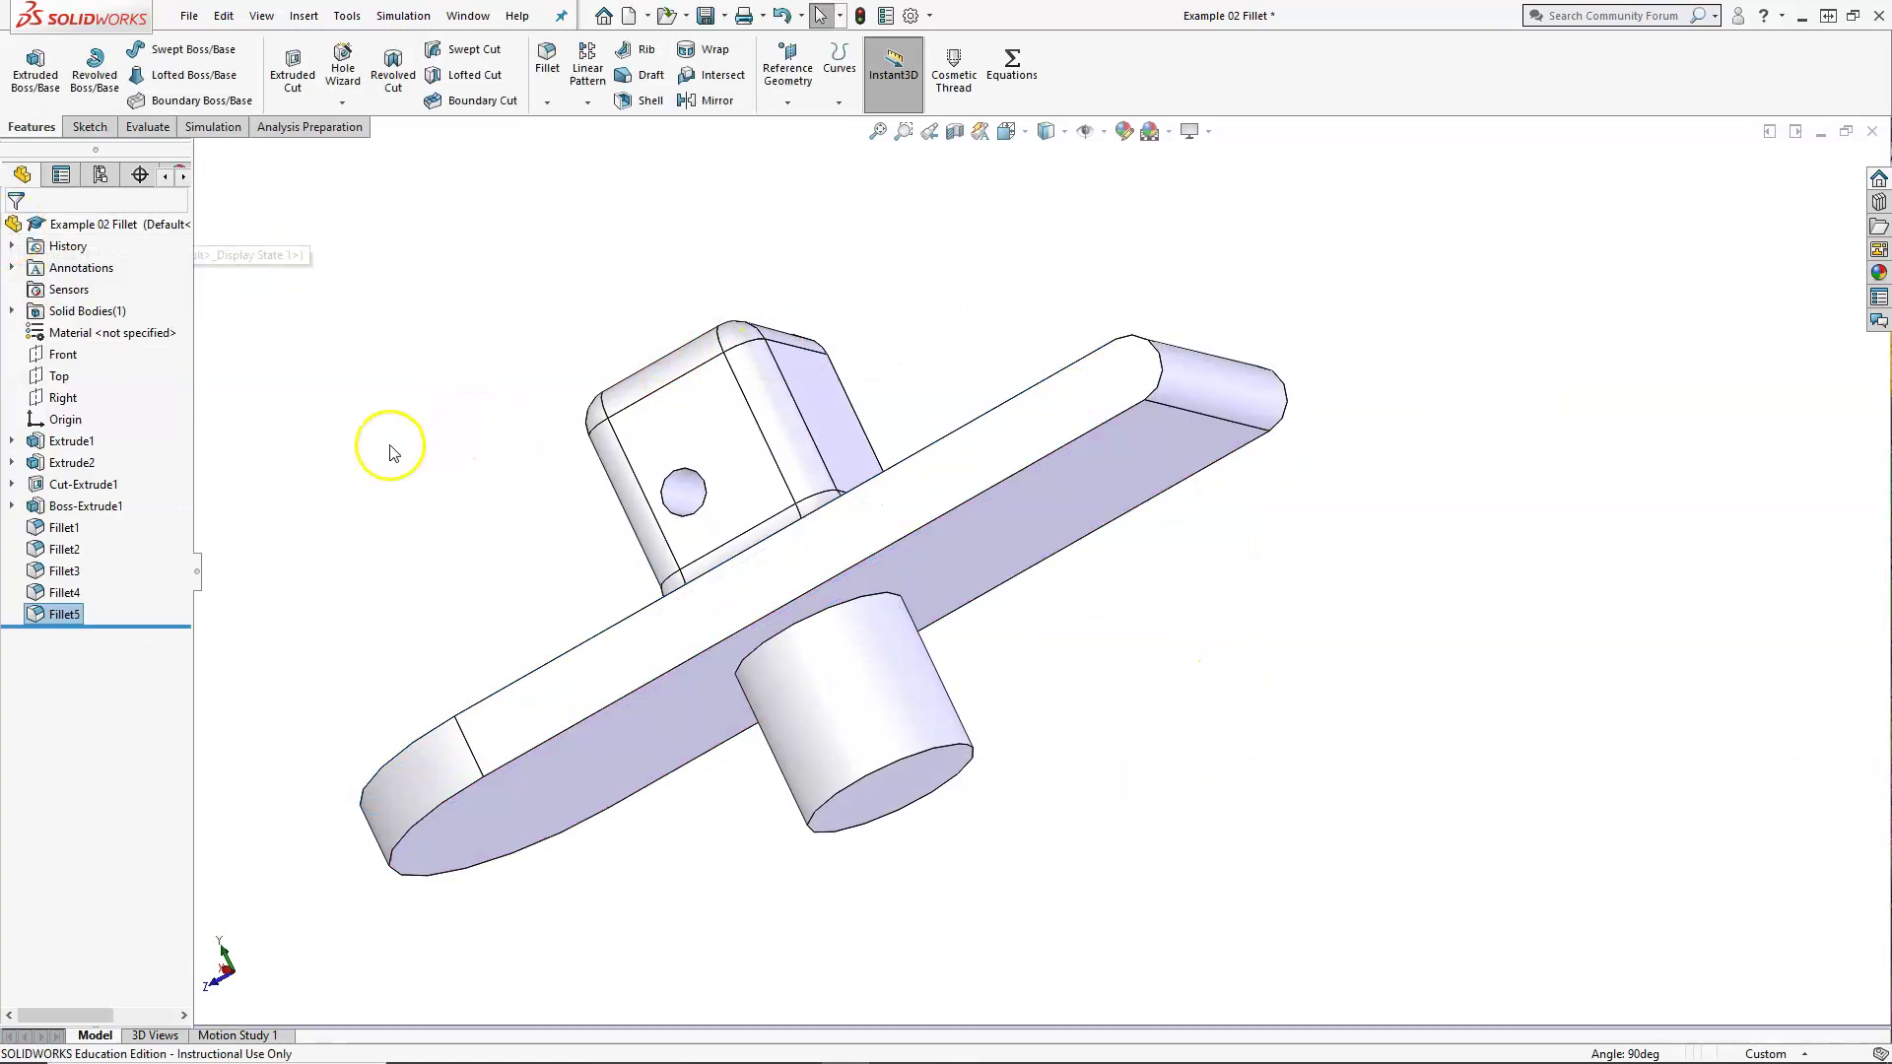
{"action": "key", "text": "ctrl+7"}
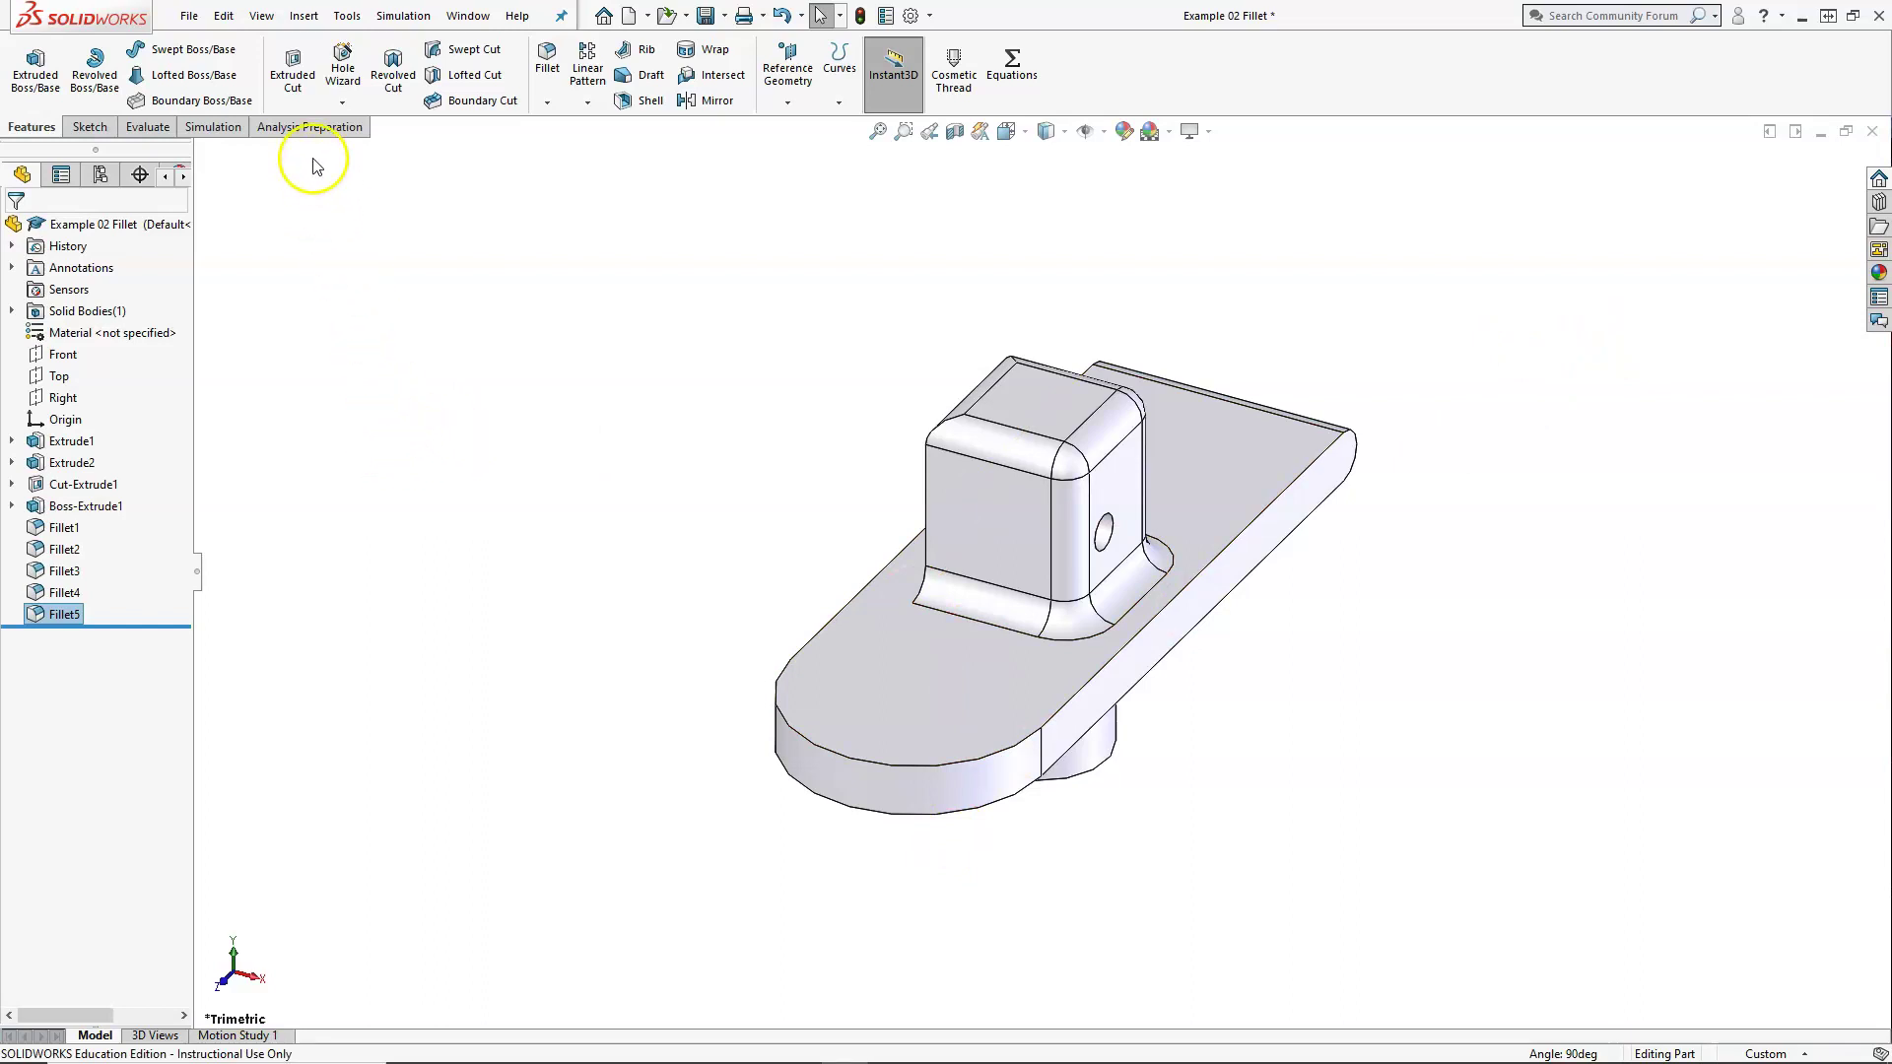
Fillet both rims of the boss hole at 3 mm by selecting its inner face
{"action": "left_click", "coordinate": [543, 63]}
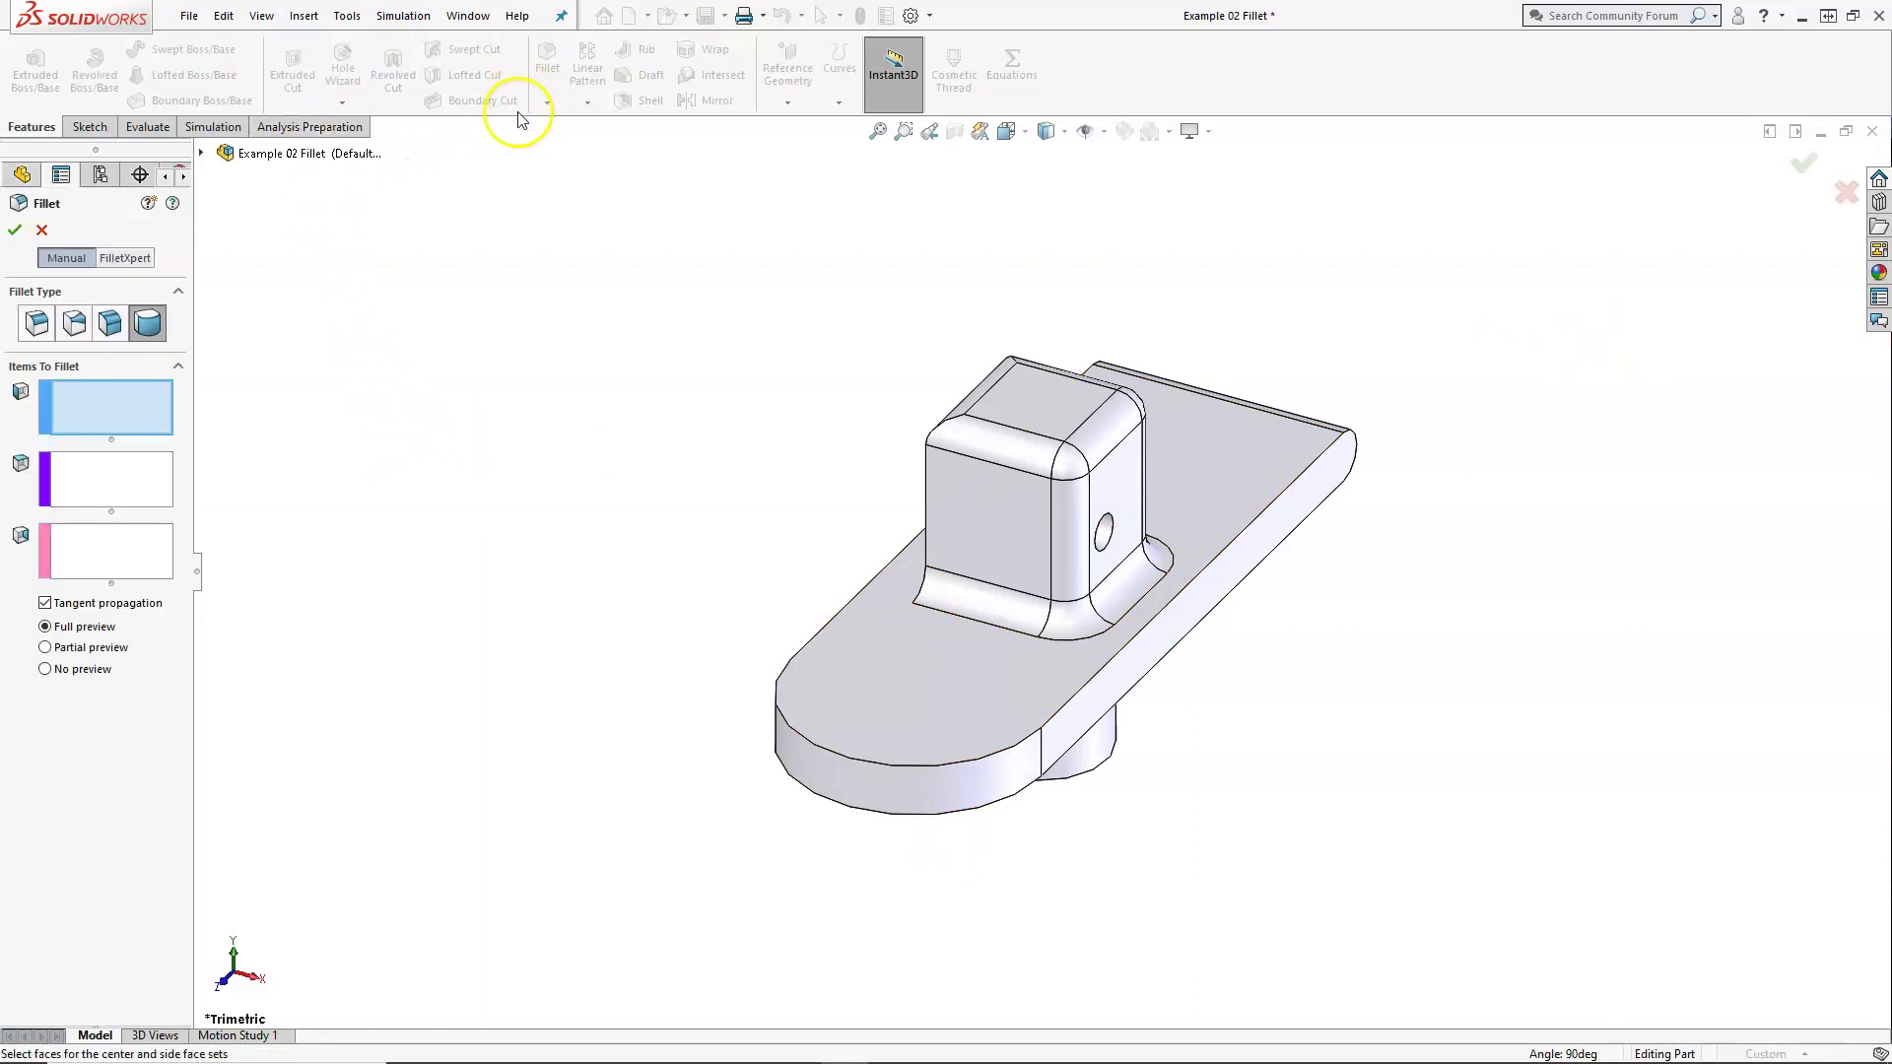
{"action": "left_click", "coordinate": [37, 323]}
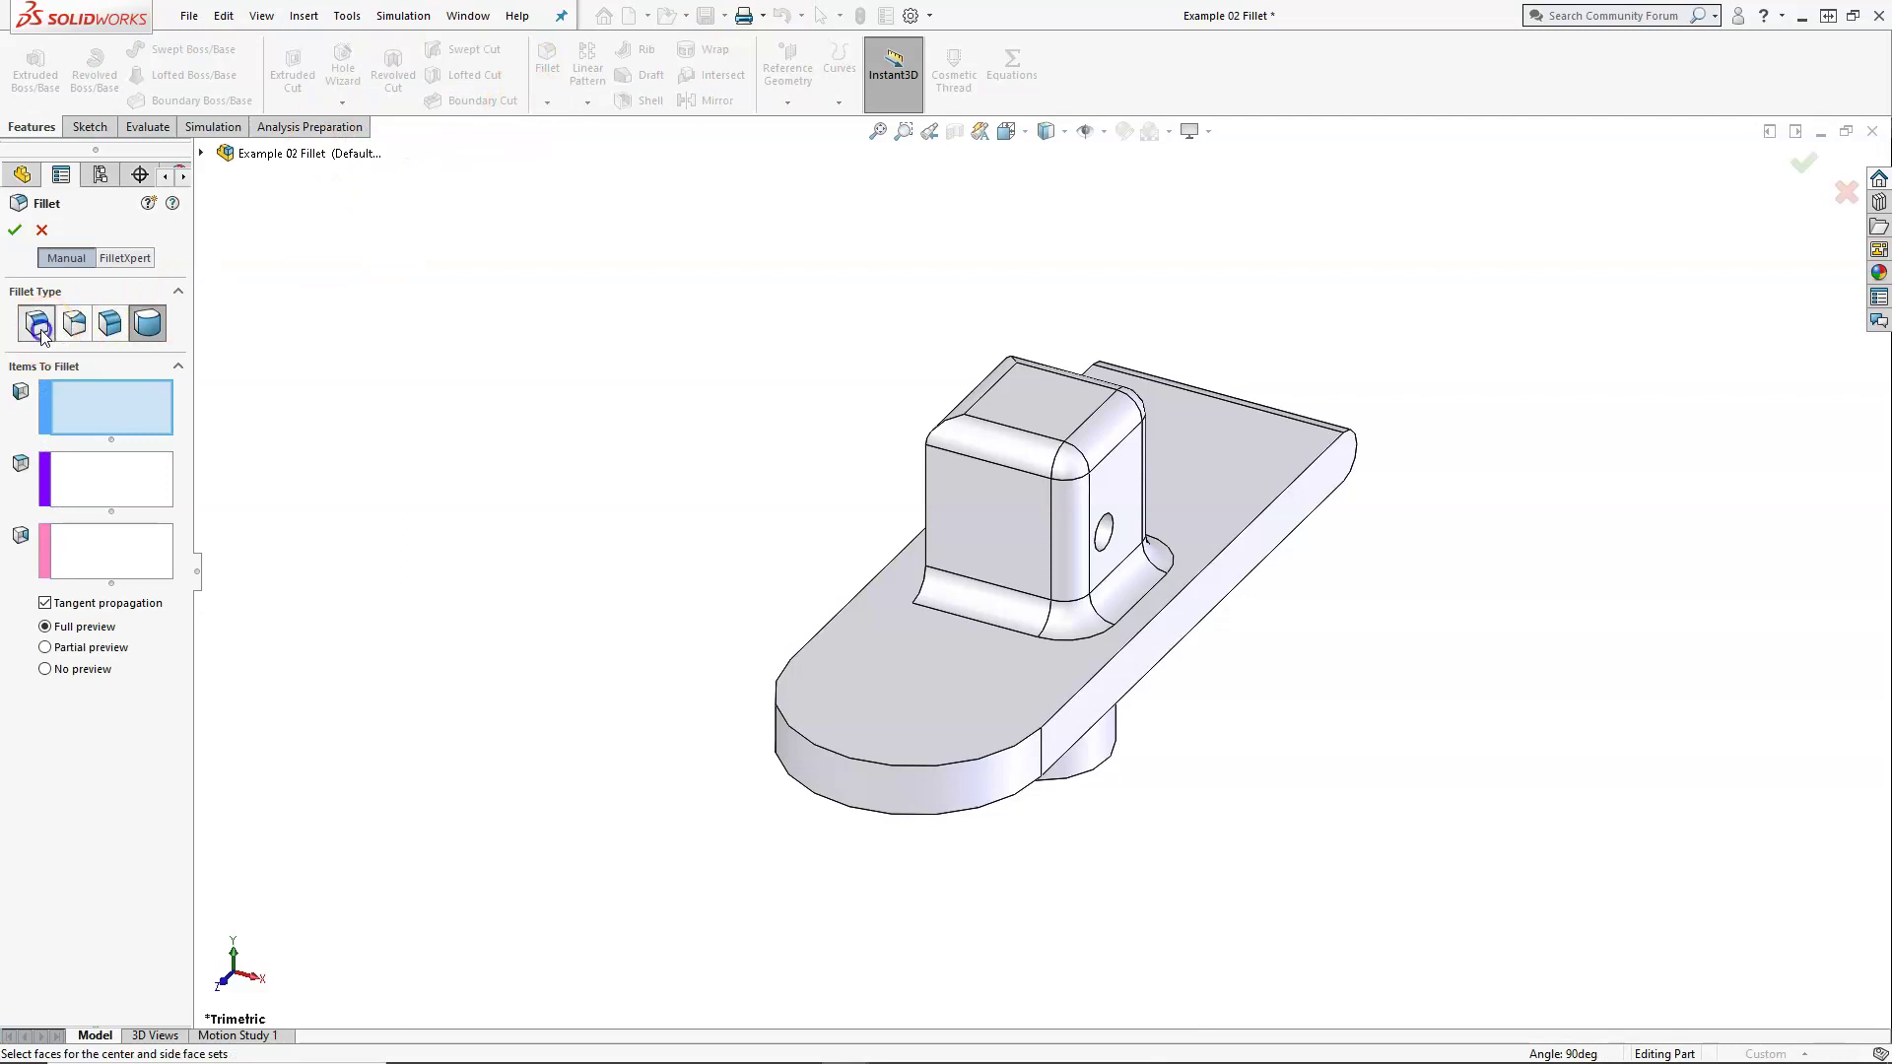
{"action": "scroll", "coordinate": [1120, 541], "scroll_direction": "down", "scroll_amount": 5}
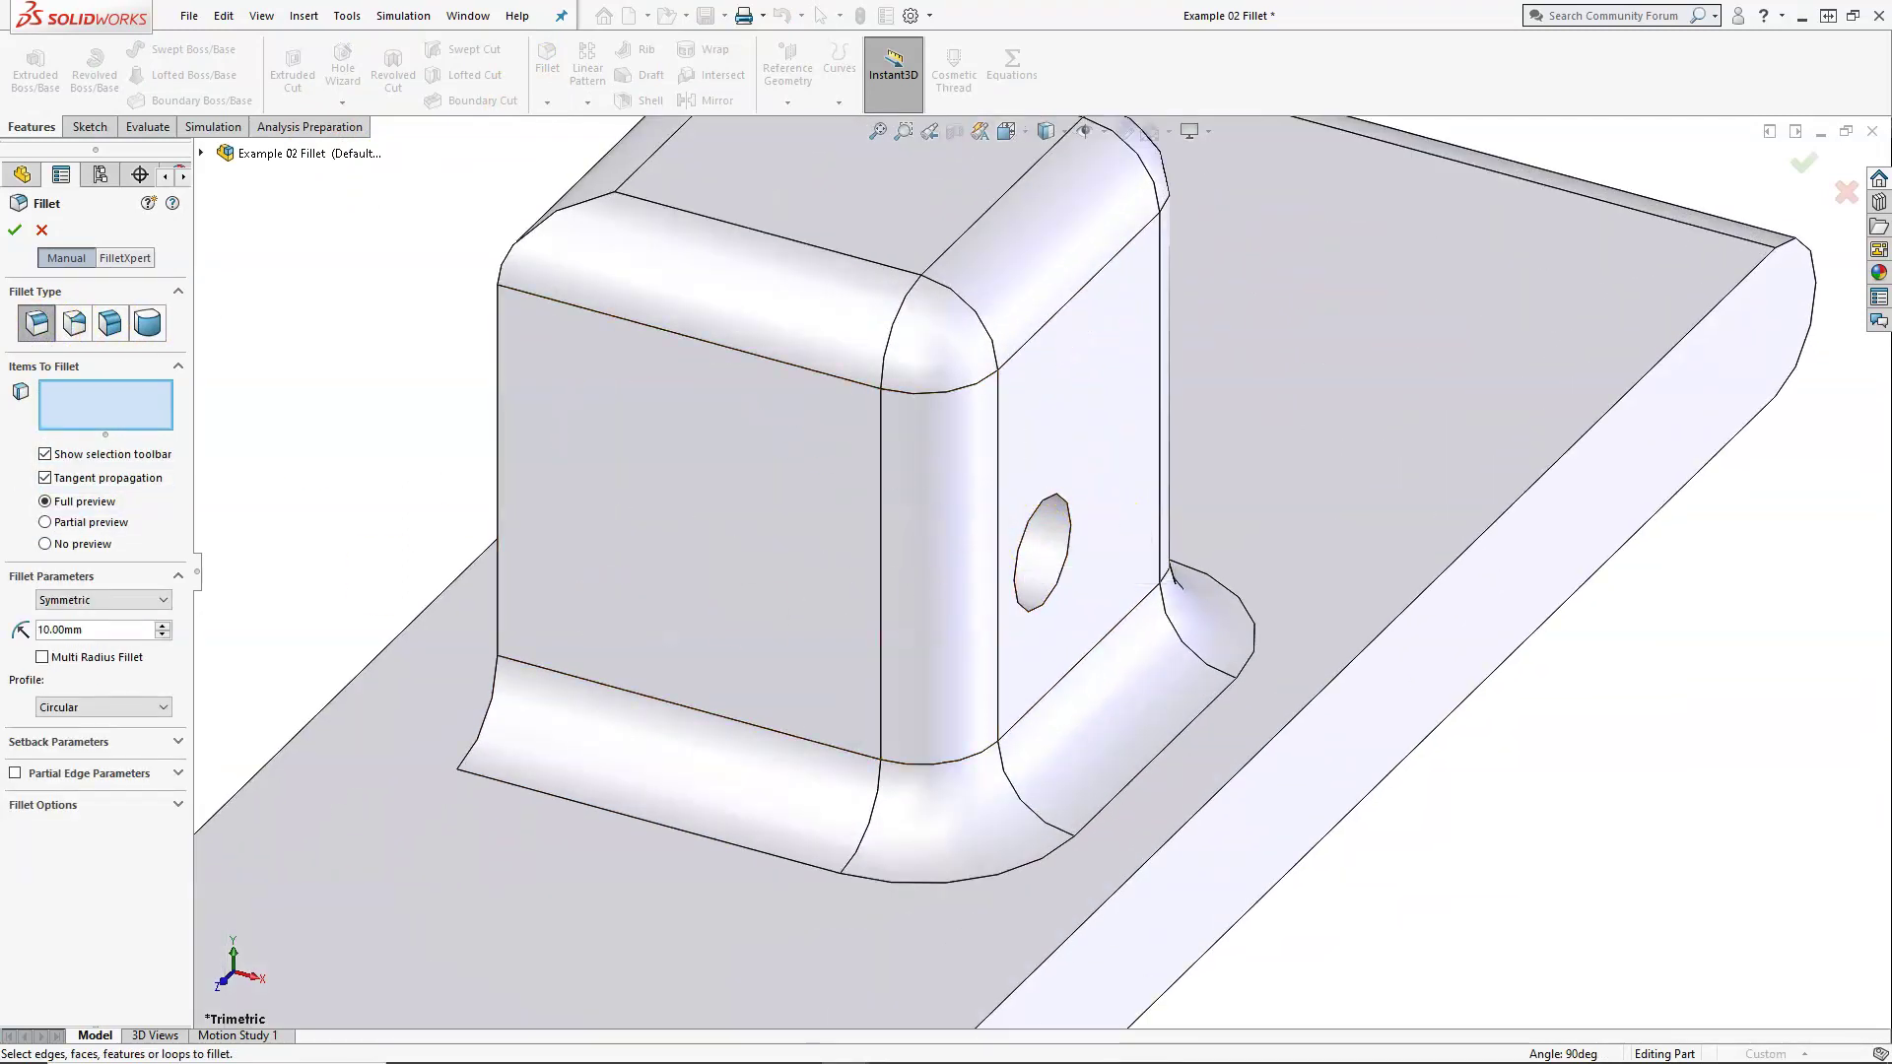
{"action": "key", "text": "ctrl+a"}
{"action": "type", "text": "3"}
{"action": "key", "text": "Return"}
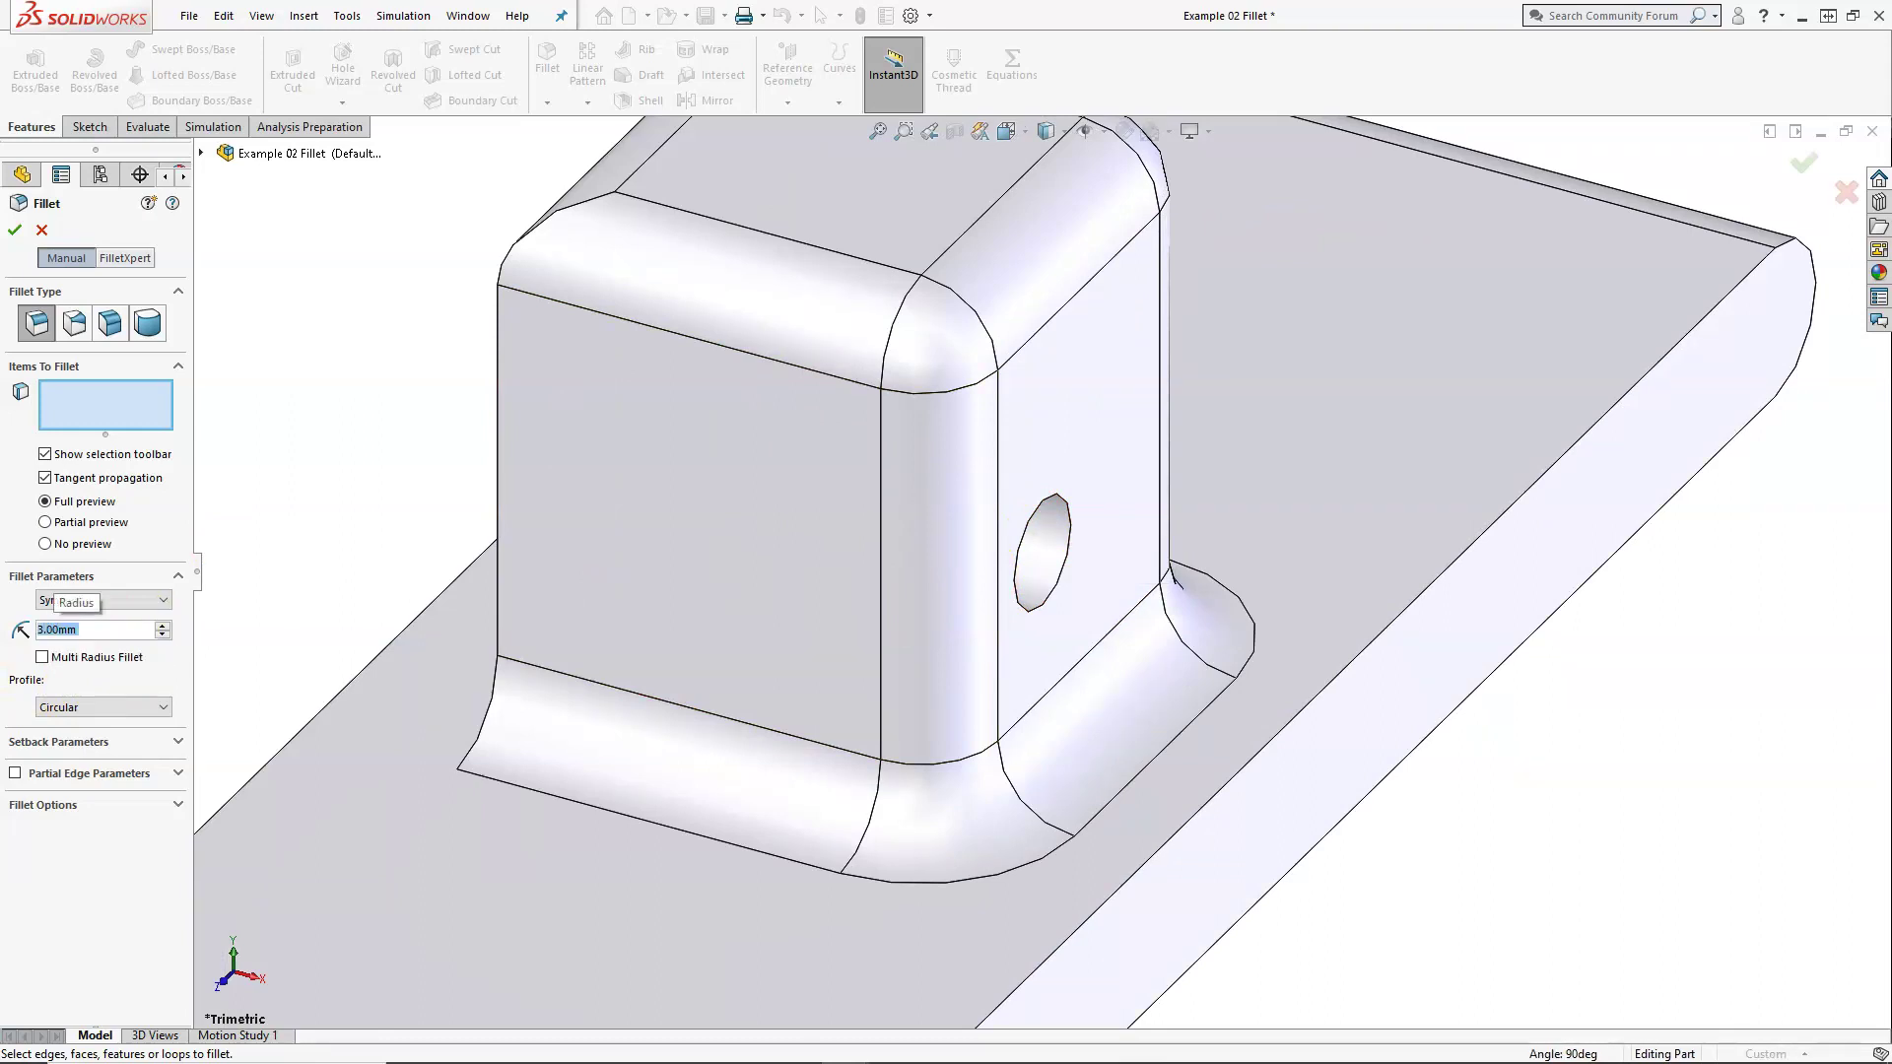
{"action": "left_click", "coordinate": [1044, 556]}
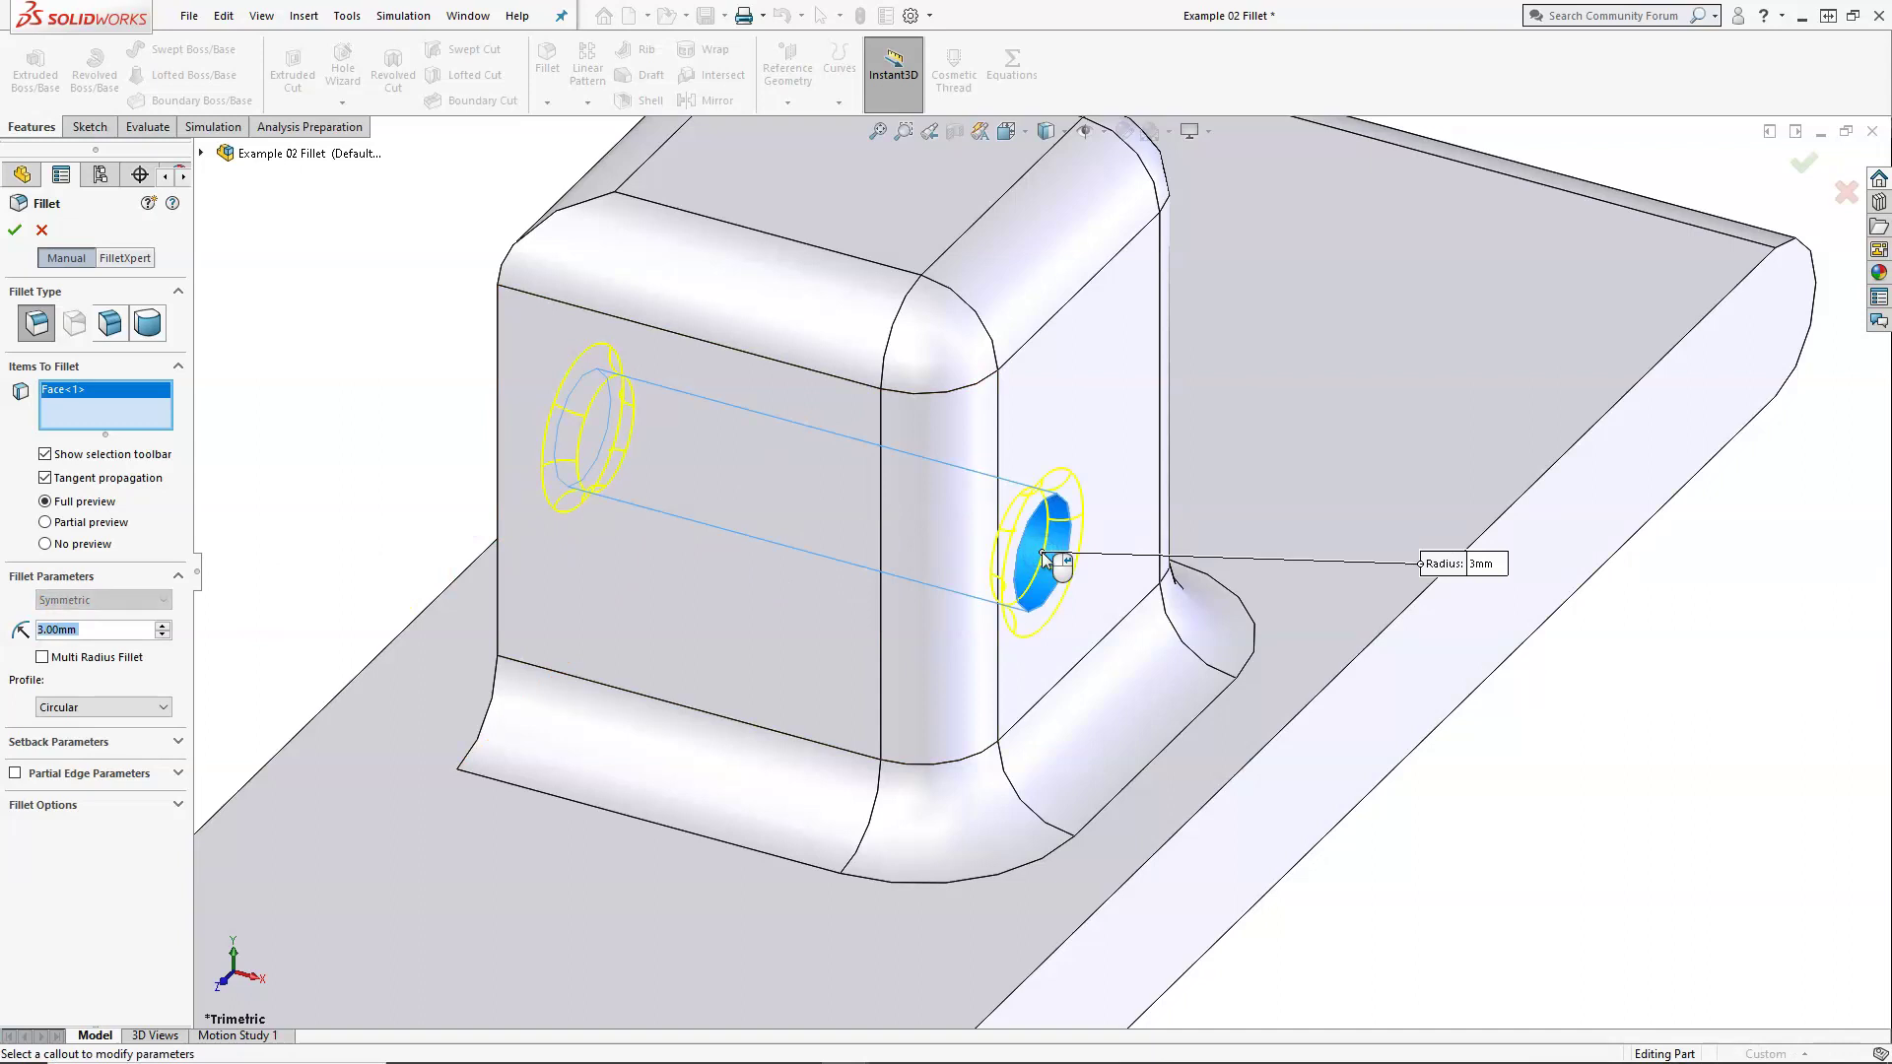
{"action": "left_click", "coordinate": [15, 231]}
{"action": "middle_click_drag", "start_coordinate": [380, 516], "coordinate": [359, 421]}
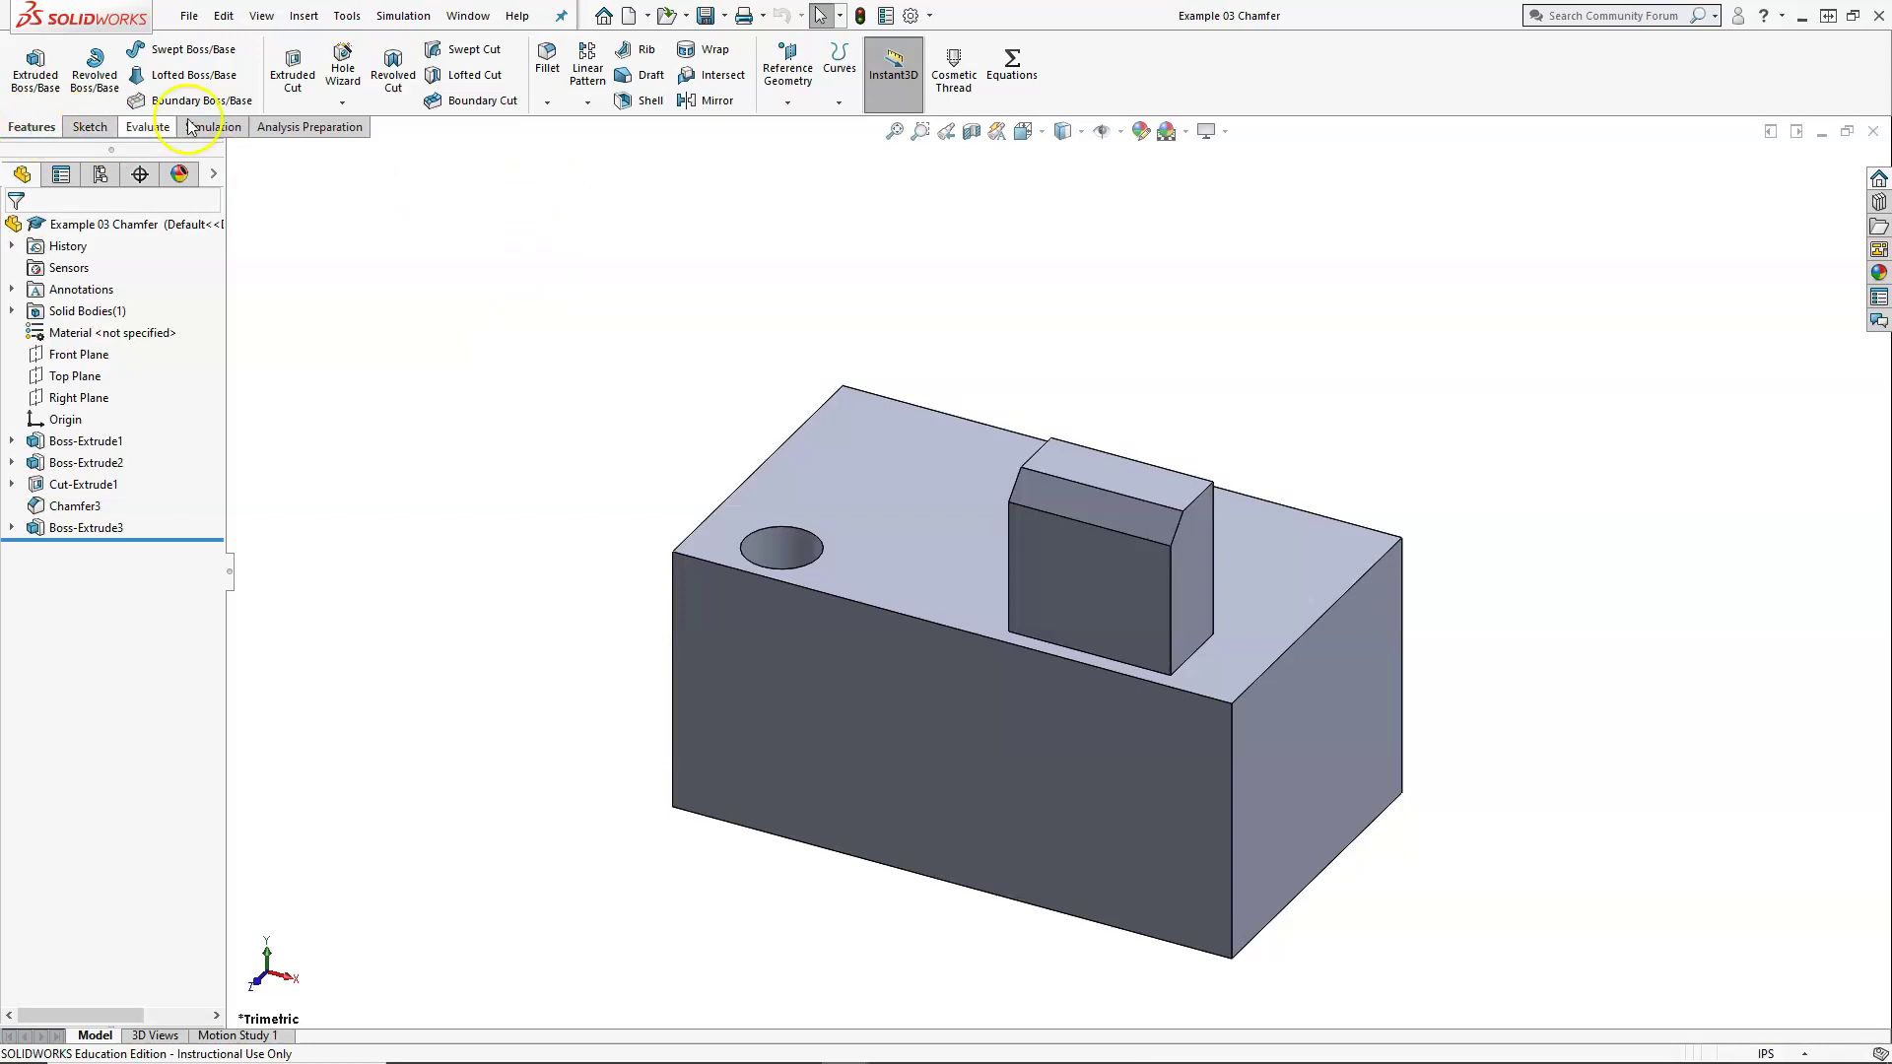
Start an Angle Distance chamfer with 0.25 in distance and 45° angle
{"action": "left_click", "coordinate": [547, 103]}
{"action": "left_click", "coordinate": [563, 150]}
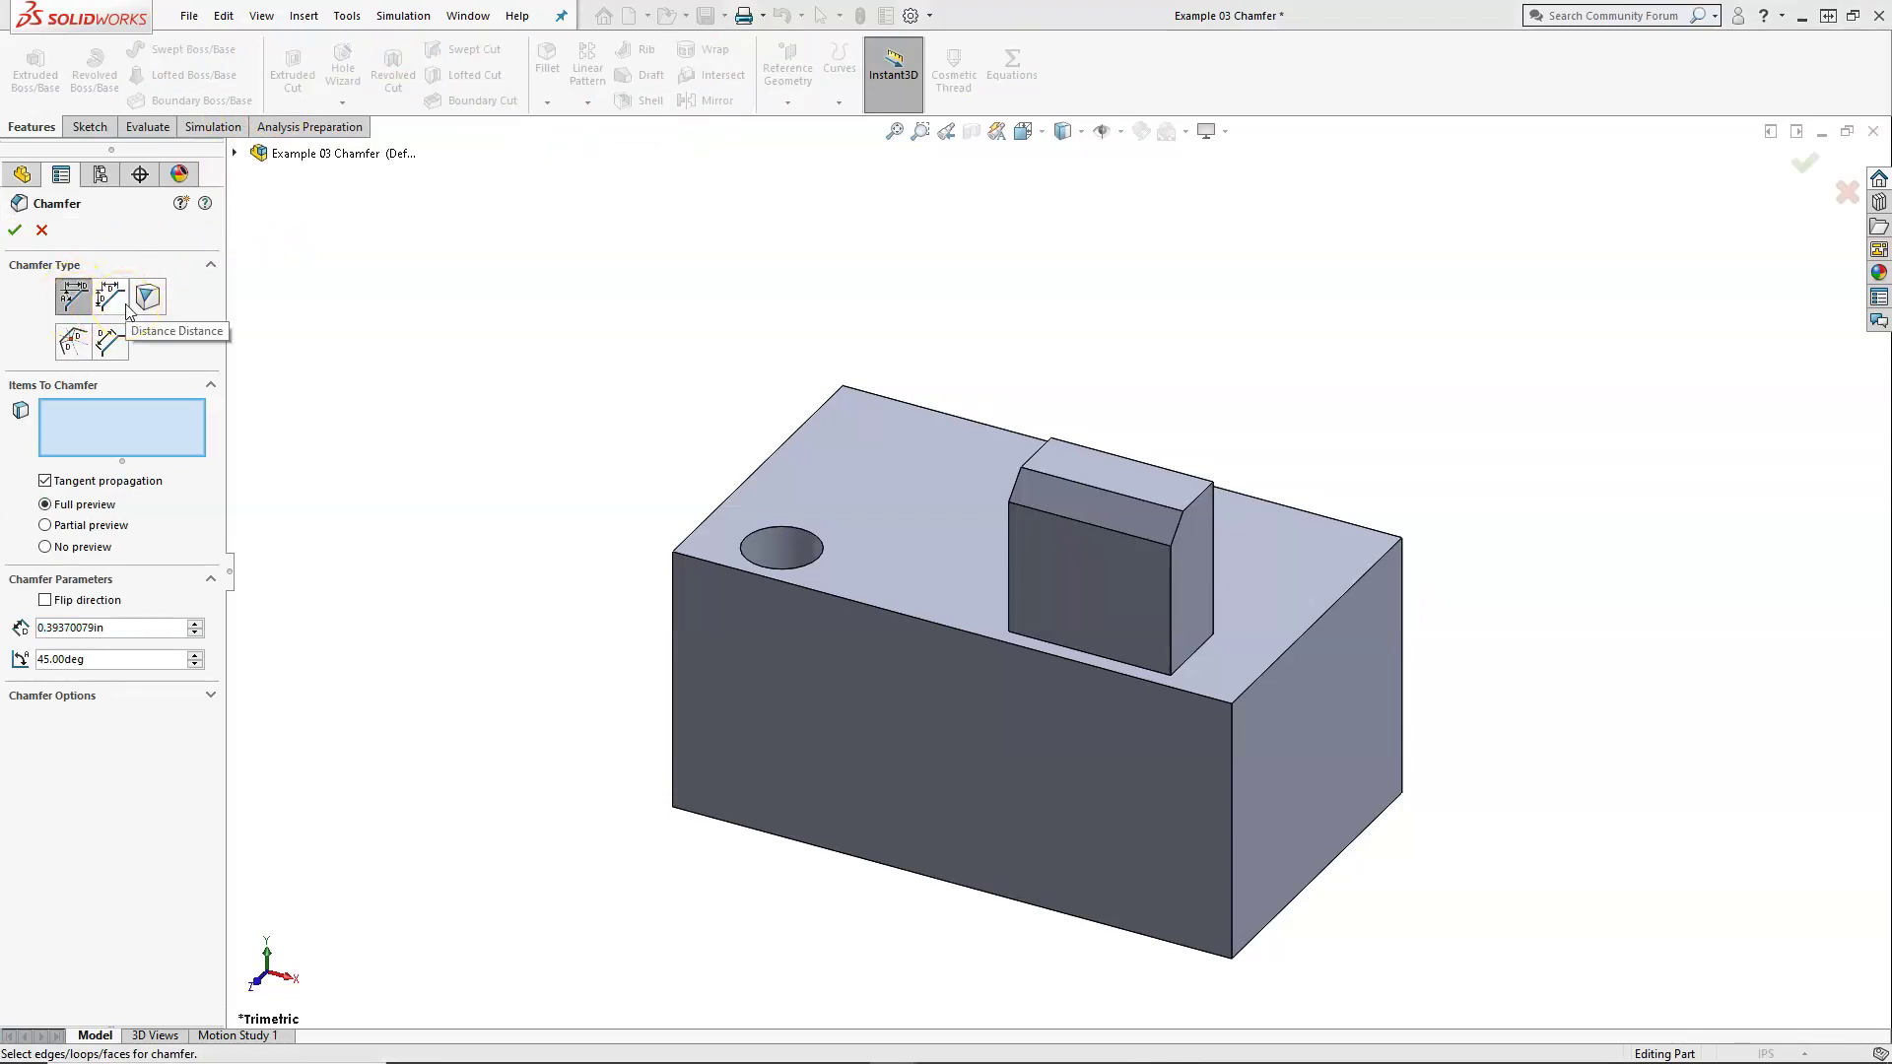
{"action": "left_click", "coordinate": [155, 310]}
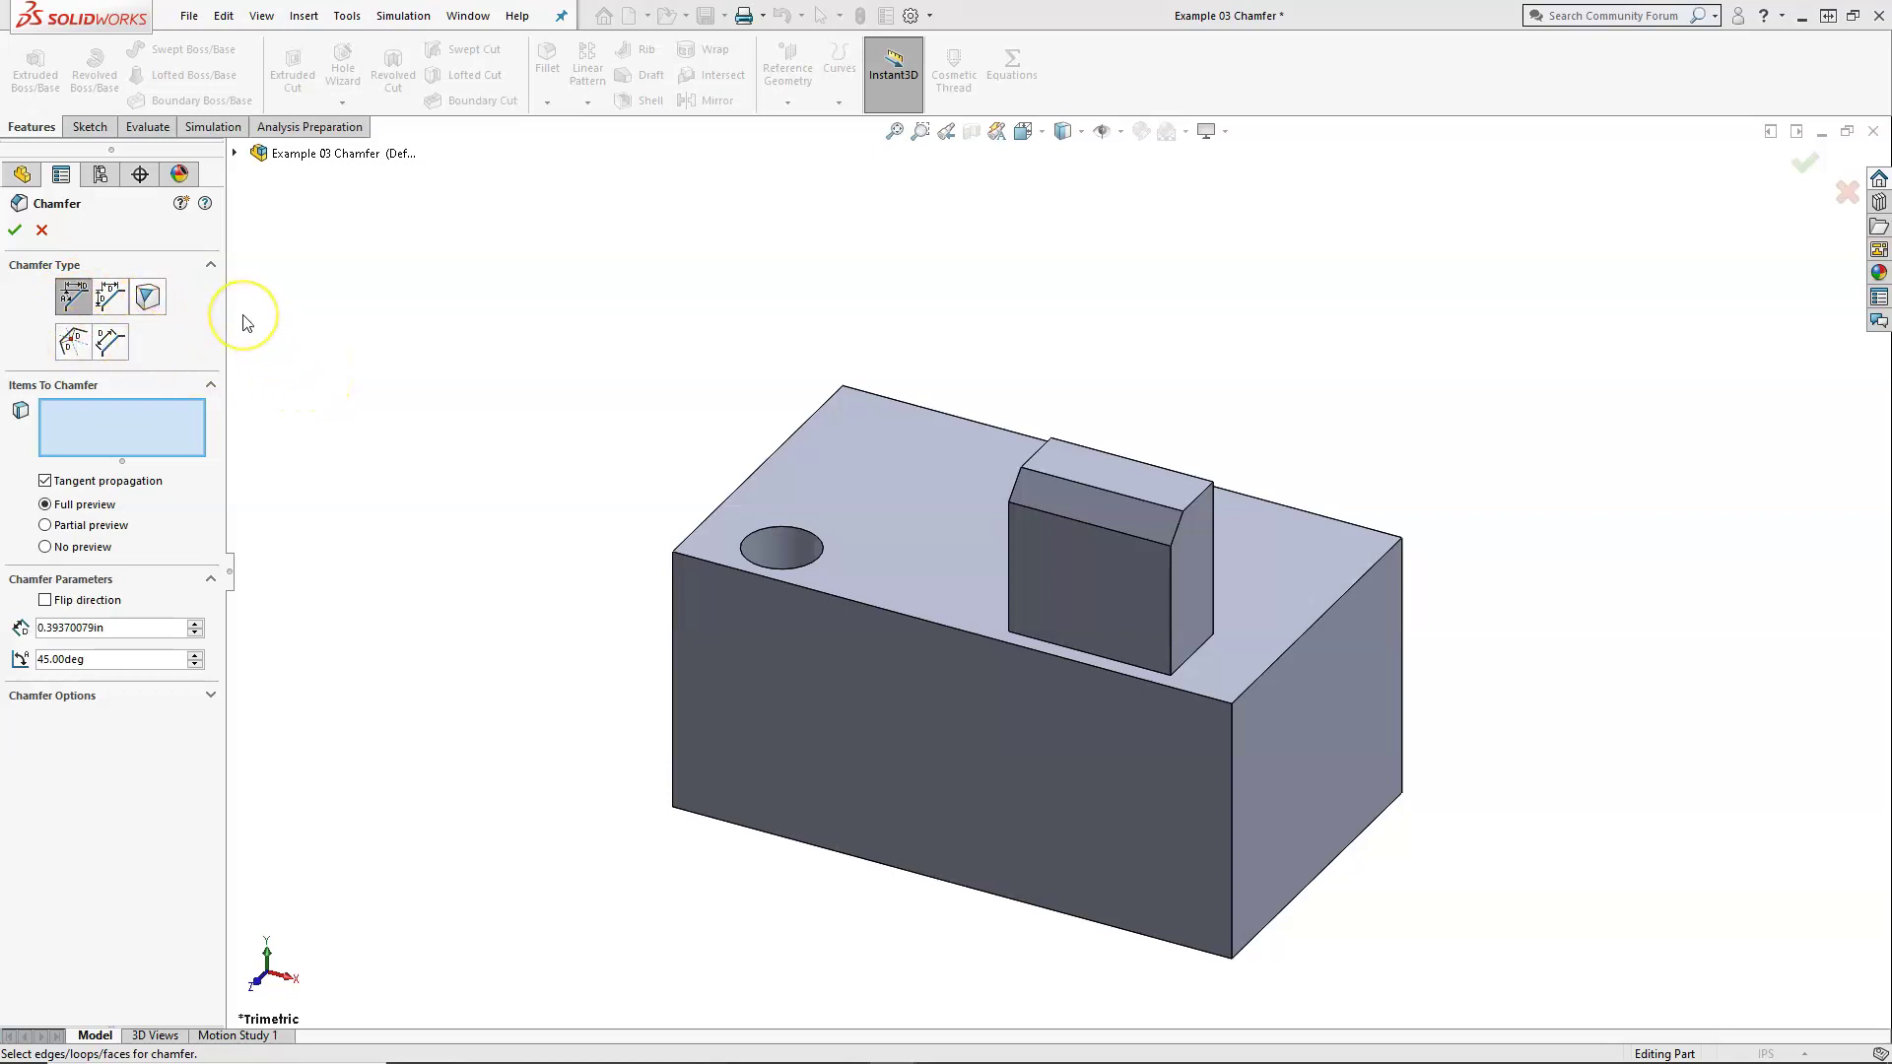
{"action": "left_click", "coordinate": [69, 303]}
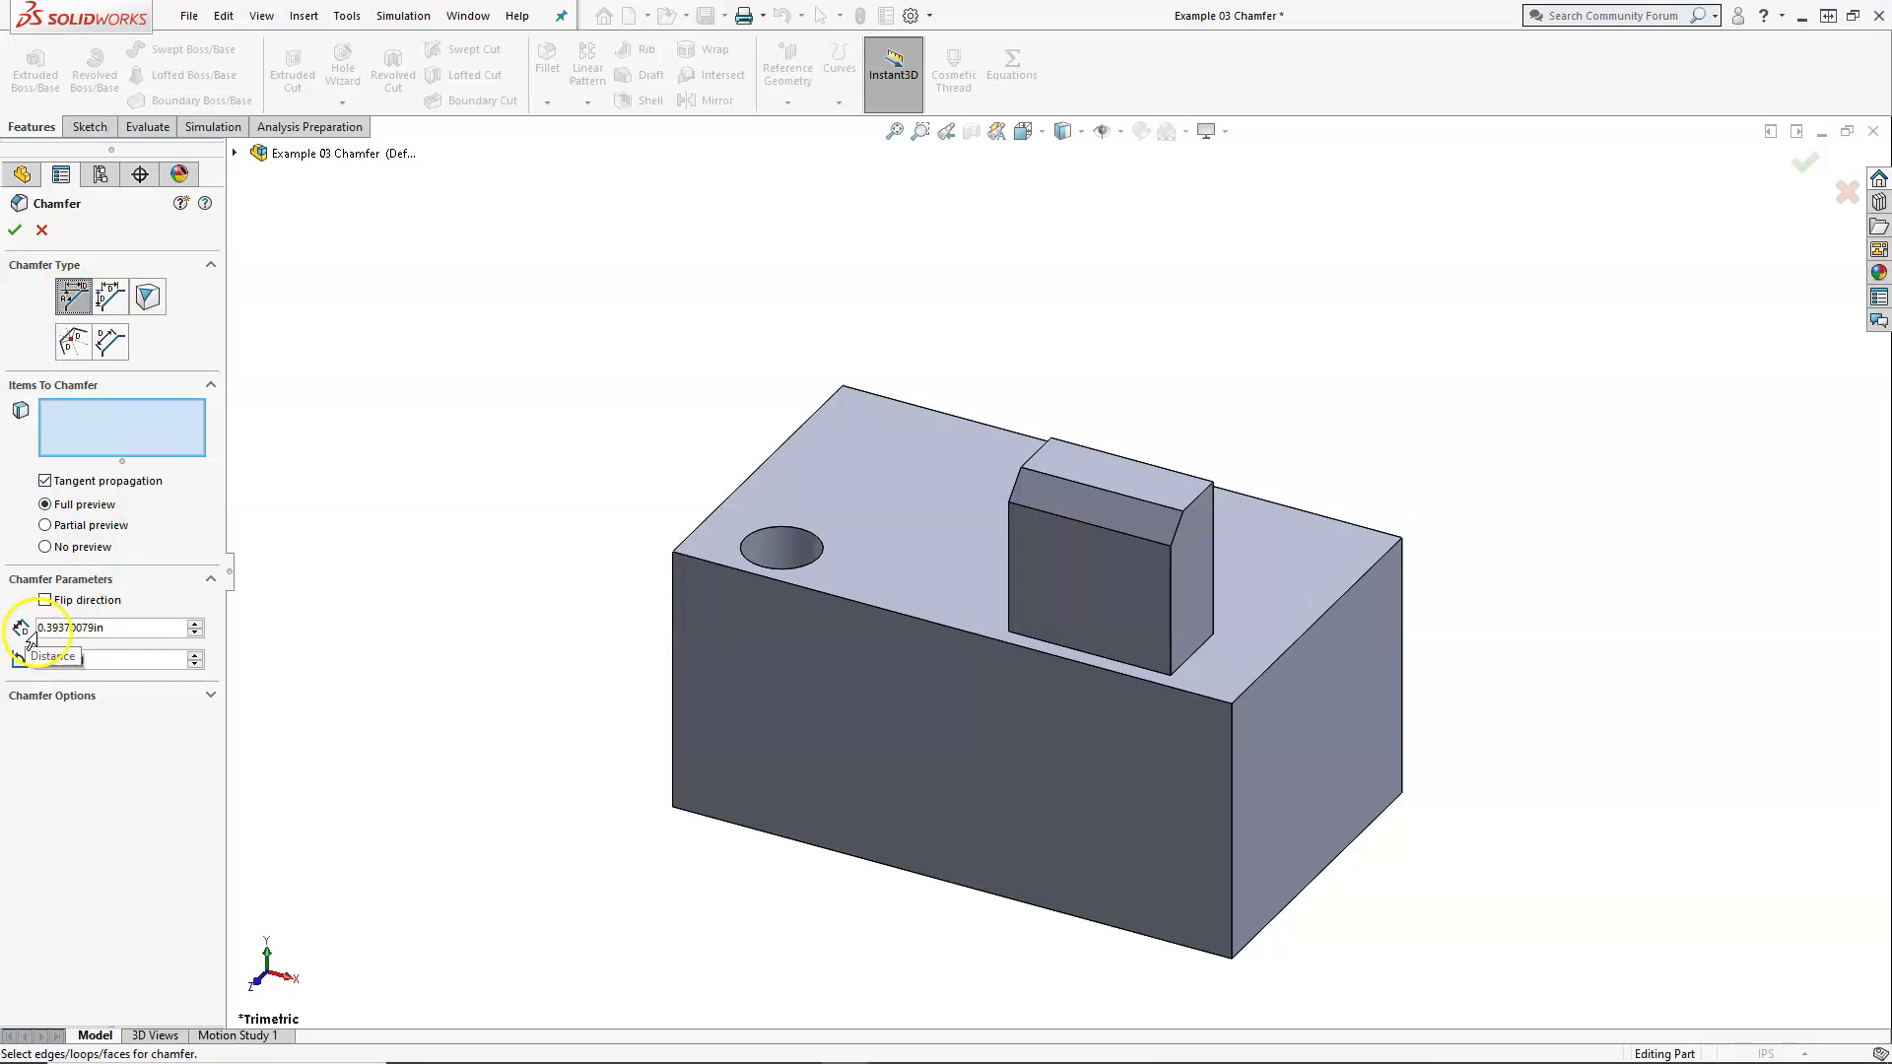
{"action": "left_click", "coordinate": [72, 307]}
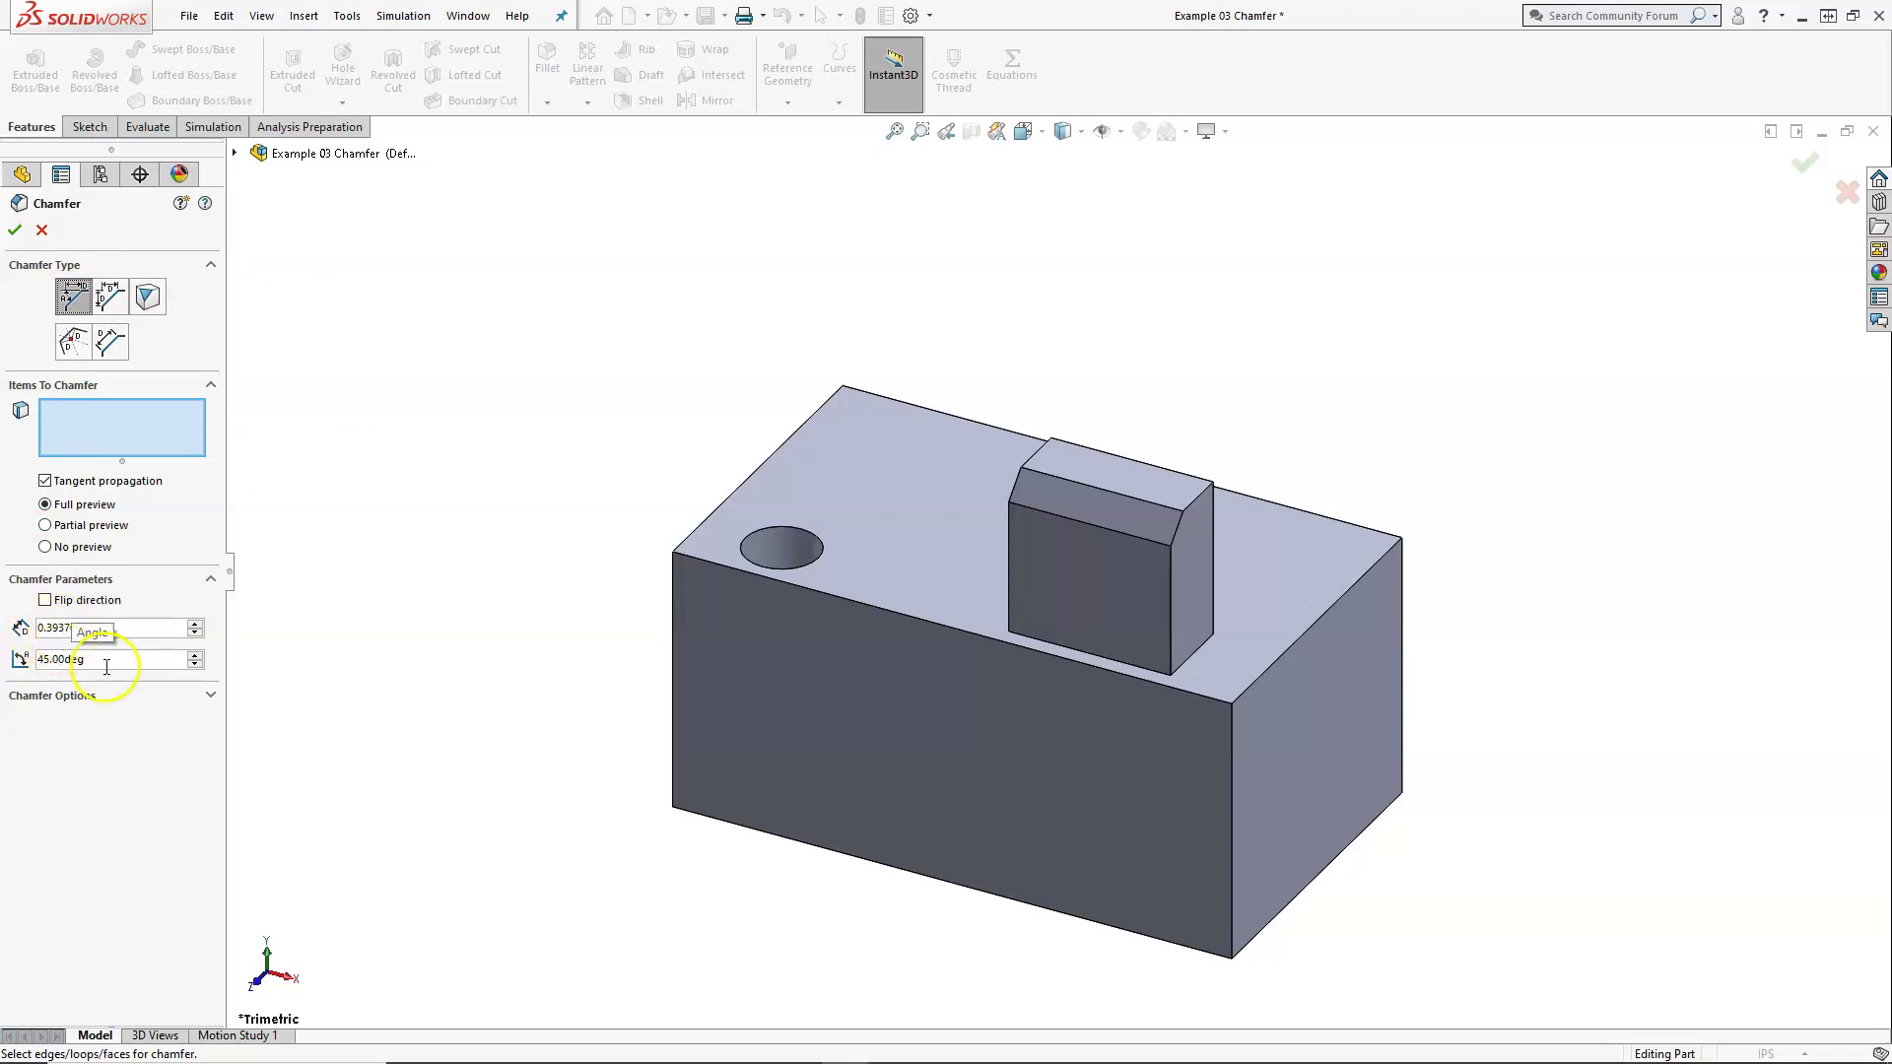
{"action": "left_click_drag", "start_coordinate": [107, 667], "coordinate": [37, 657]}
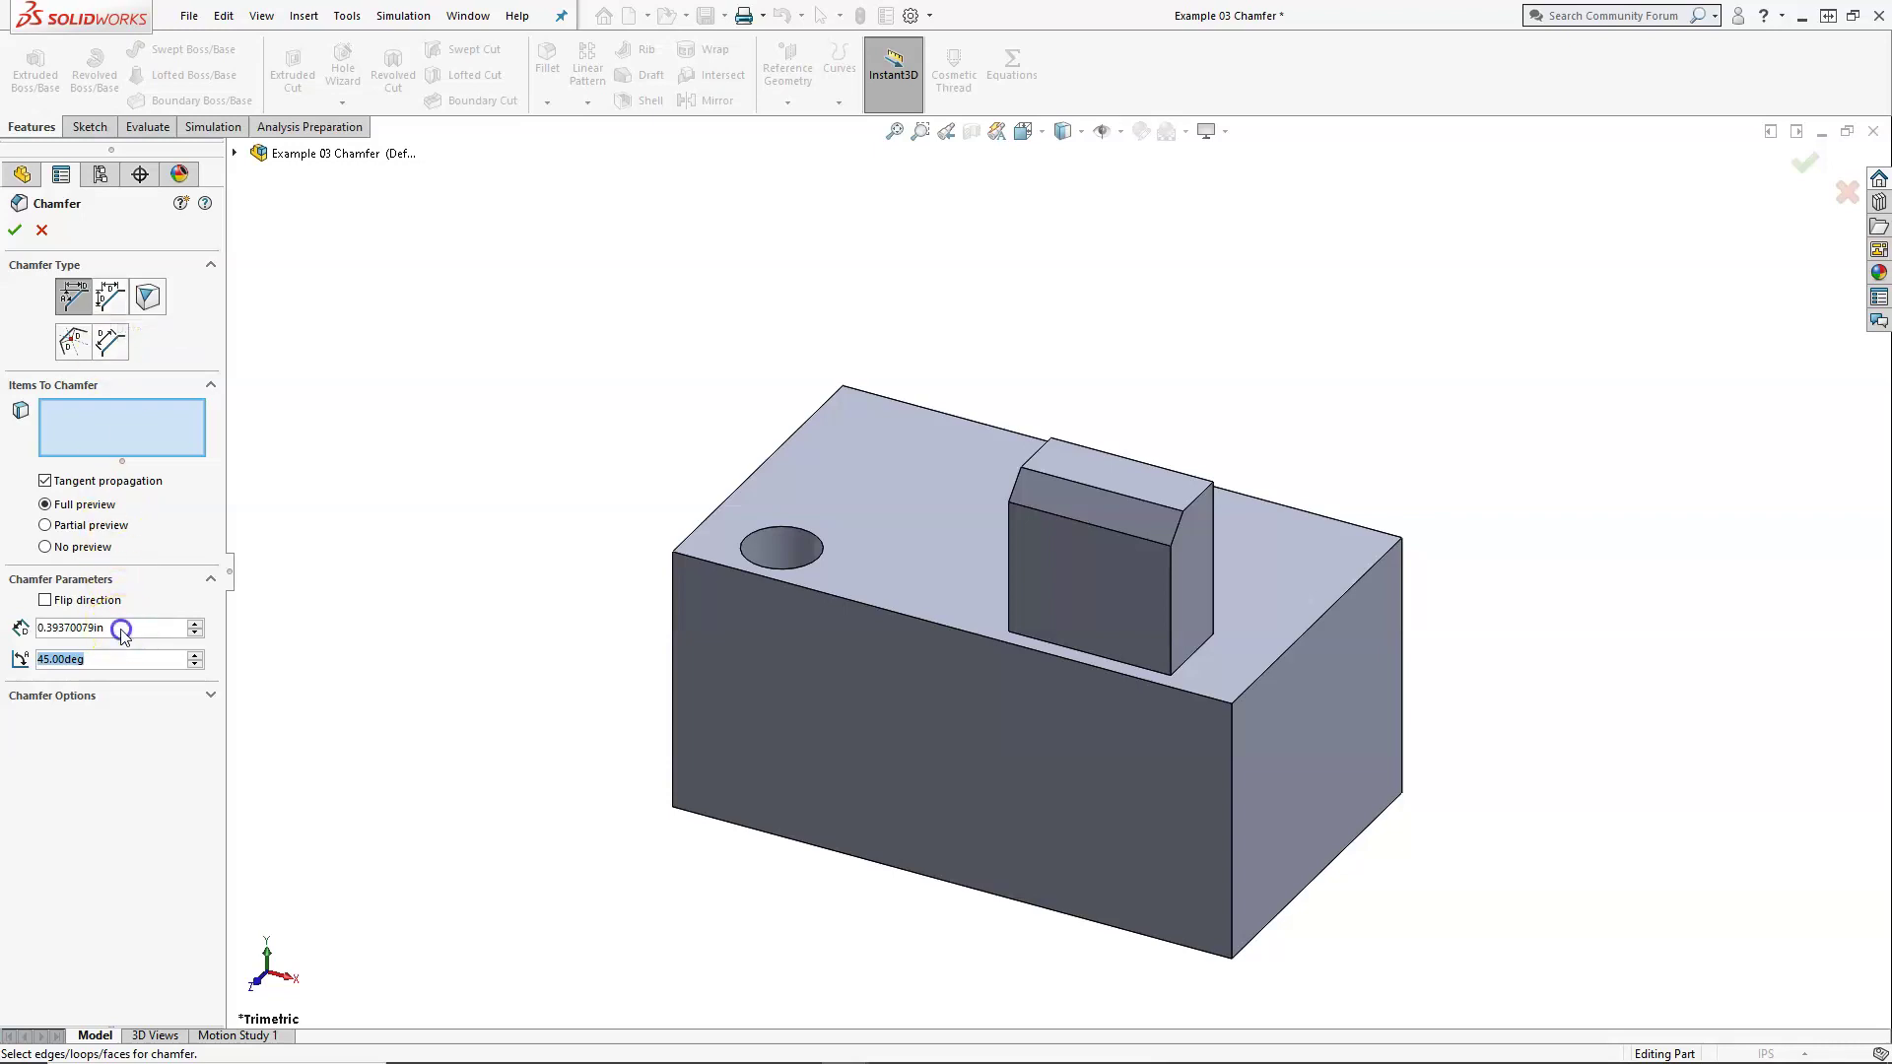
{"action": "left_click_drag", "start_coordinate": [122, 630], "coordinate": [10, 623]}
{"action": "type", "text": ".2"}
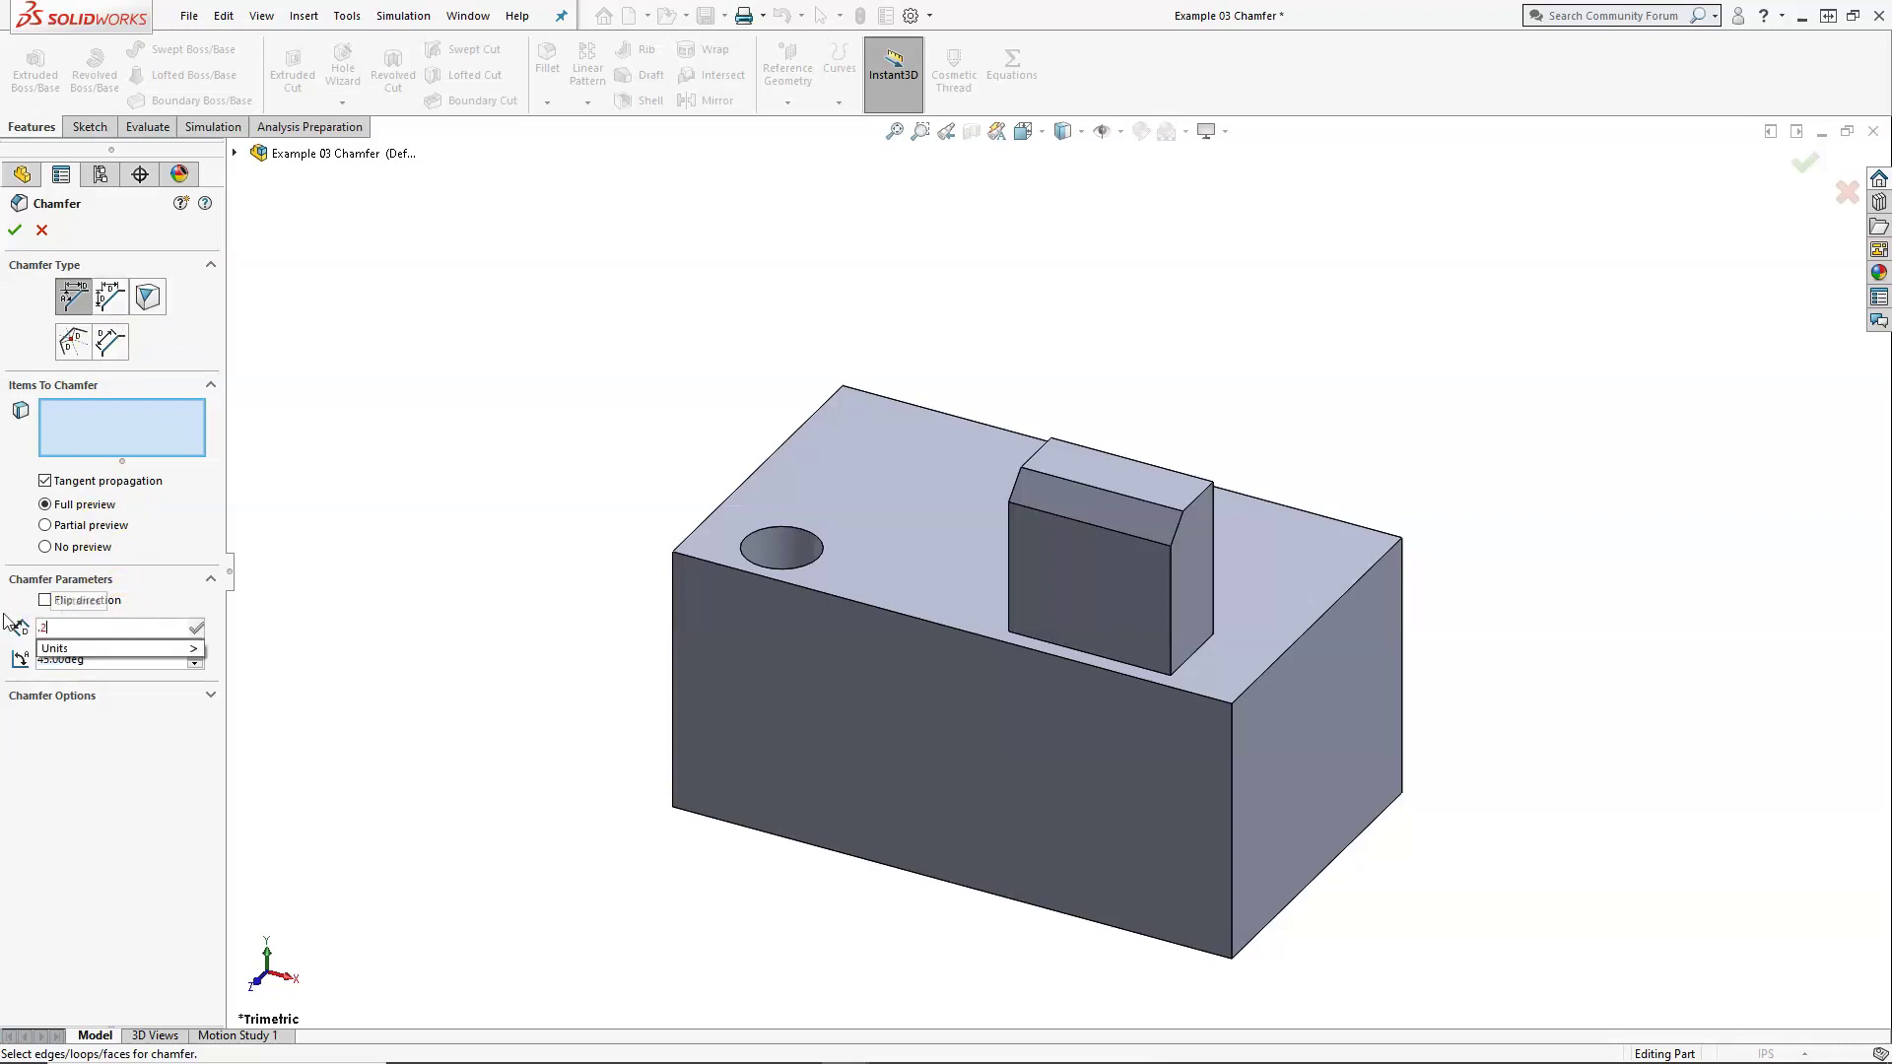
{"action": "type", "text": "5"}
{"action": "key", "text": "Return"}
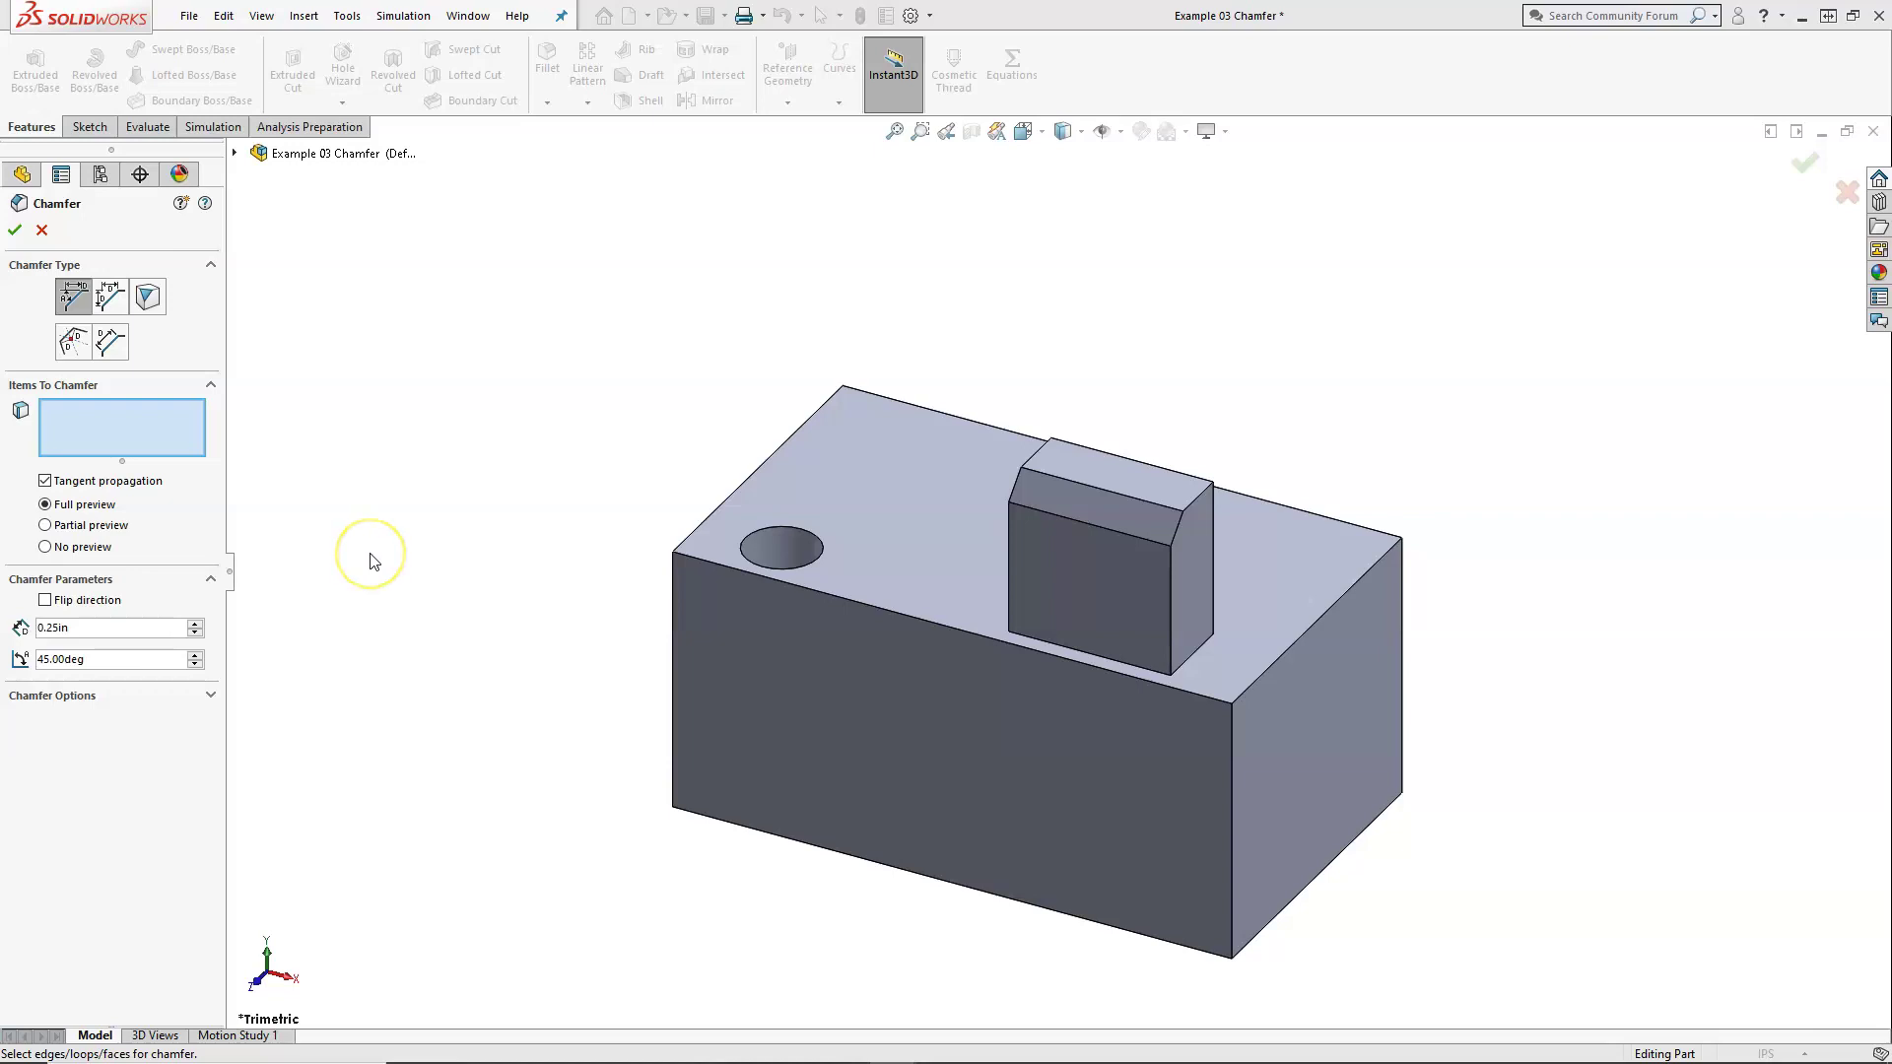
Chamfer the block's front-right vertical edge at 0.25 in, 45°, dropping the extra edge
{"action": "left_click", "coordinate": [1228, 778]}
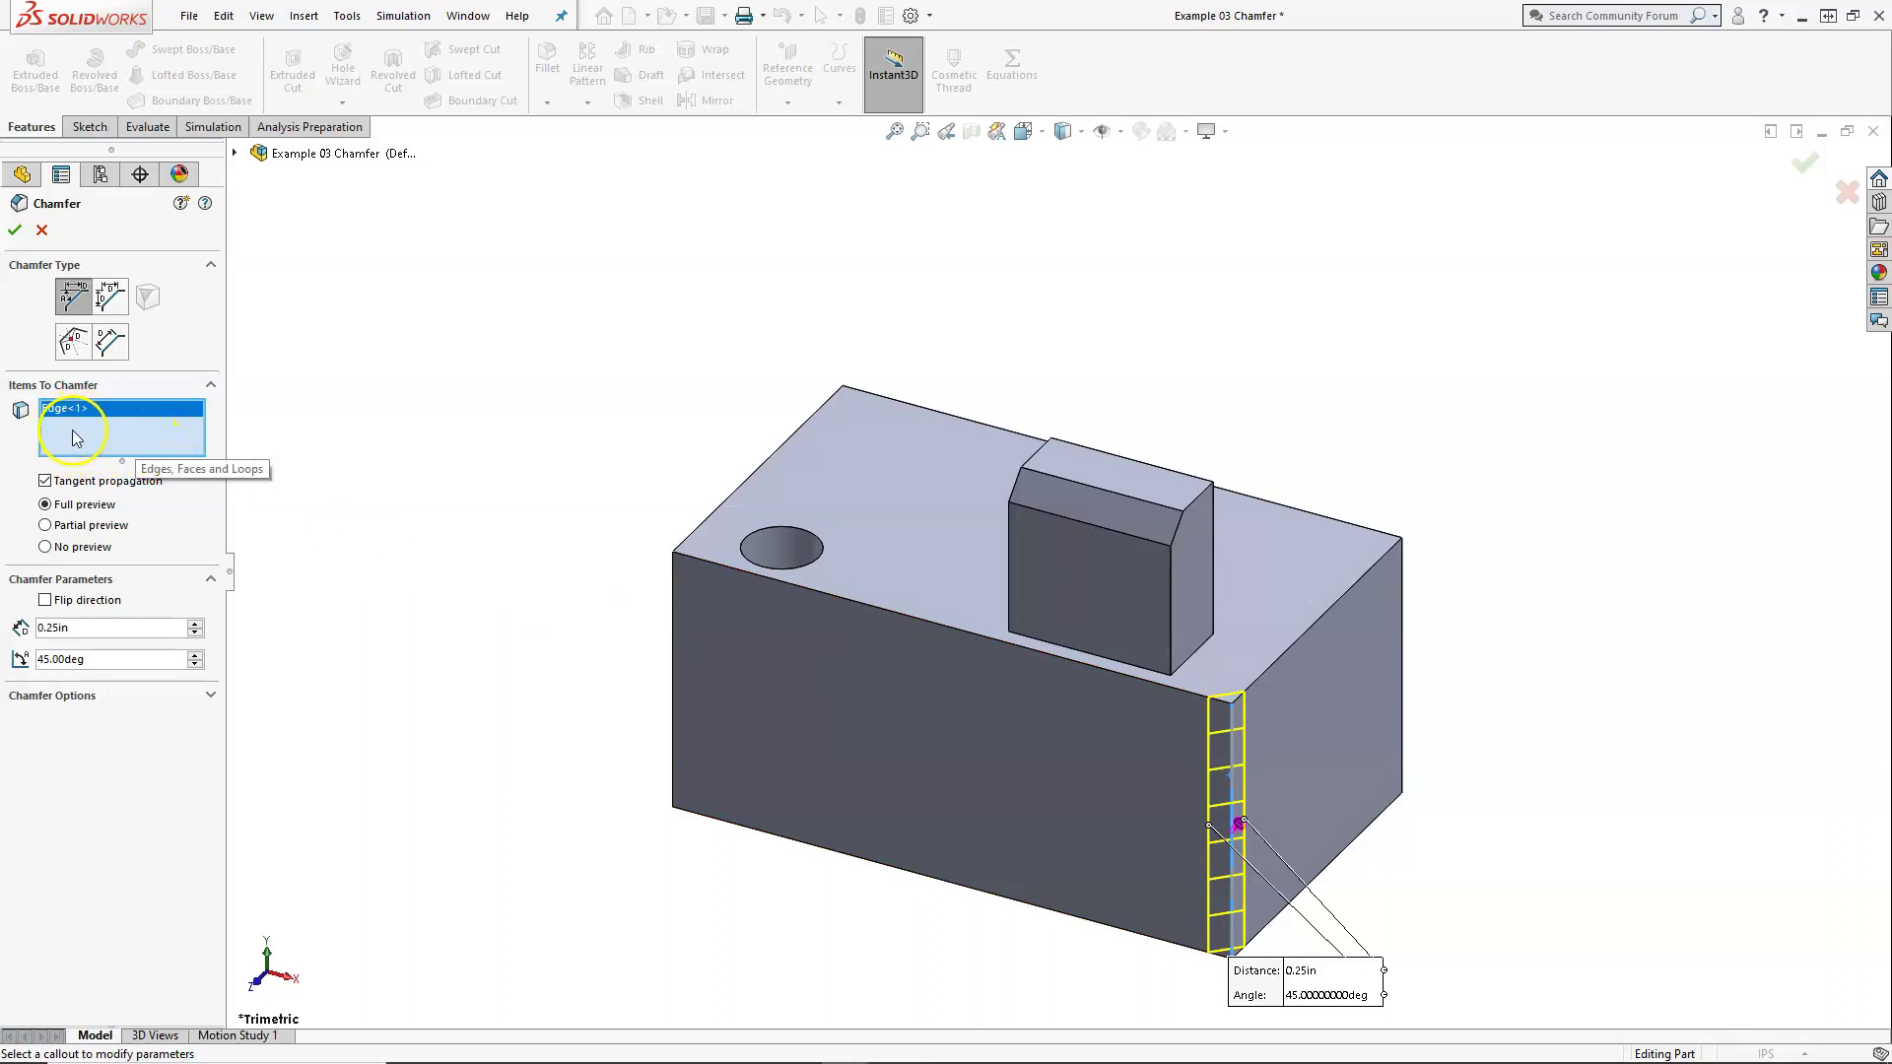
{"action": "left_click", "coordinate": [1401, 581]}
{"action": "left_click", "coordinate": [122, 445]}
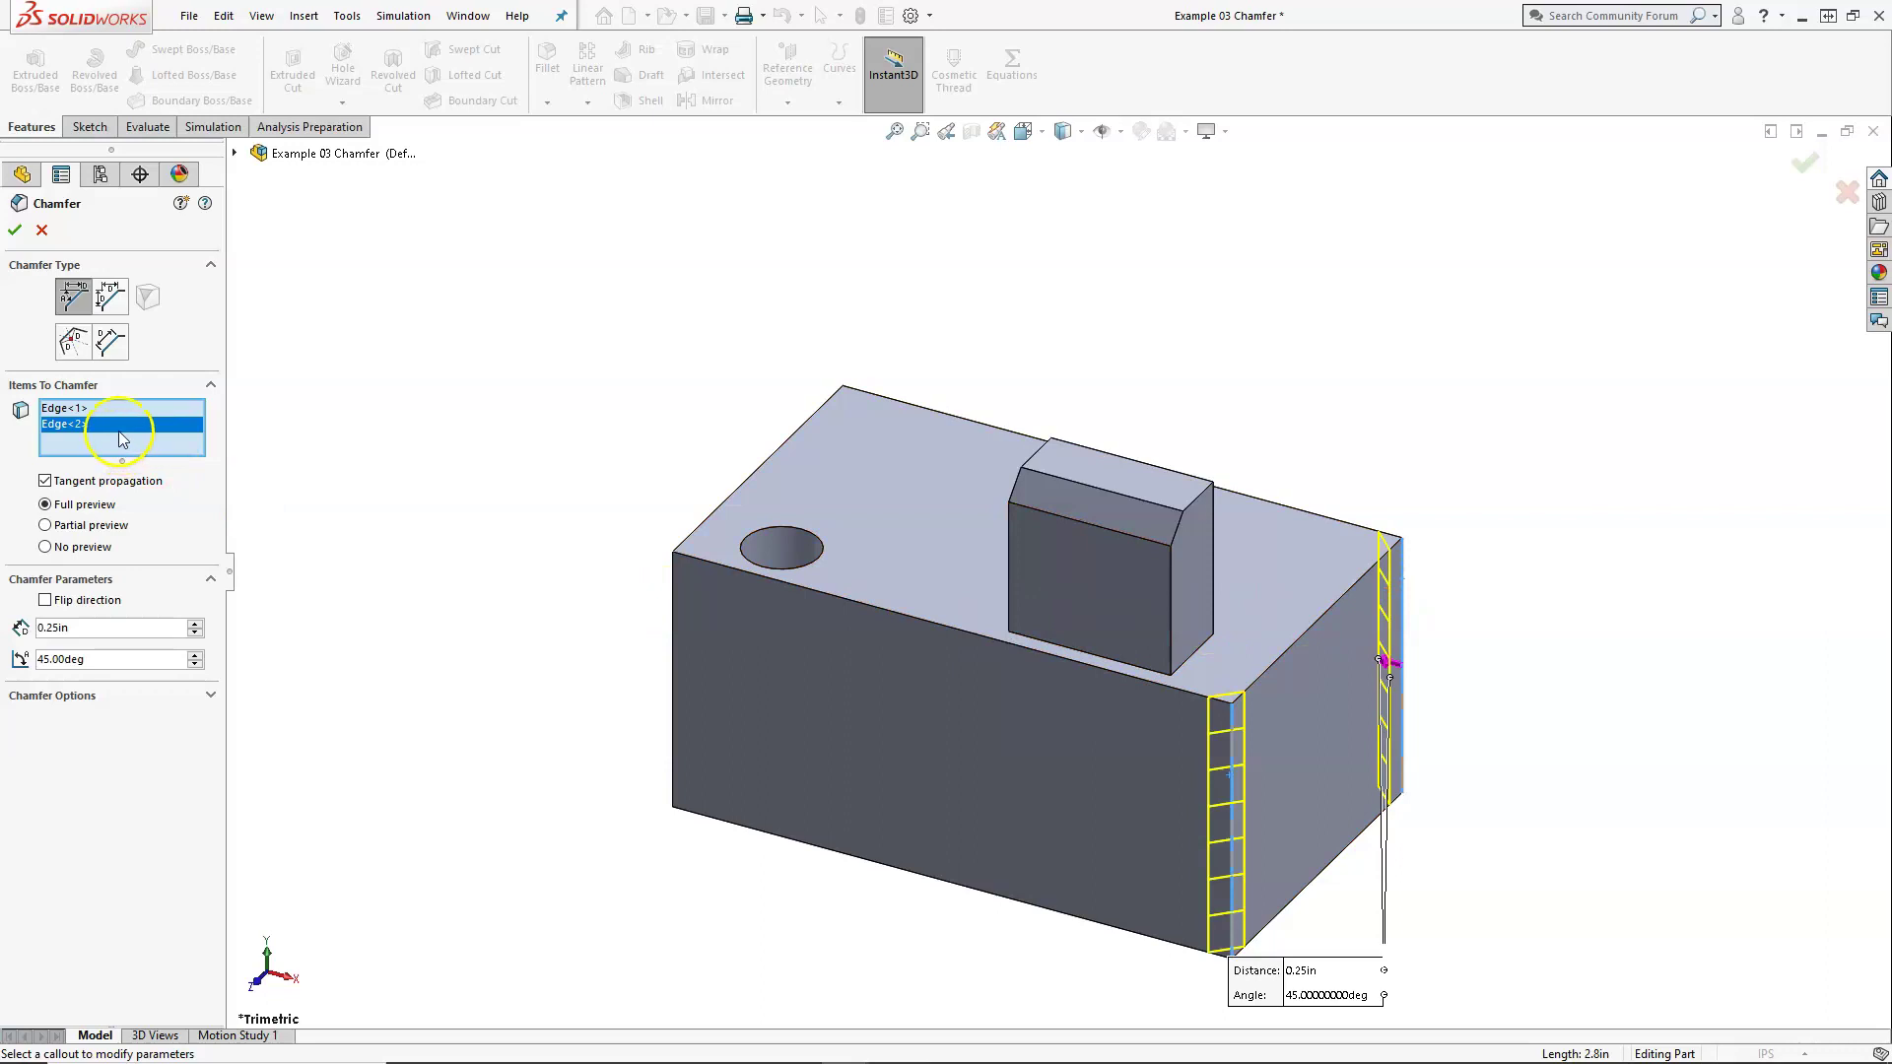
{"action": "right_click", "coordinate": [119, 434]}
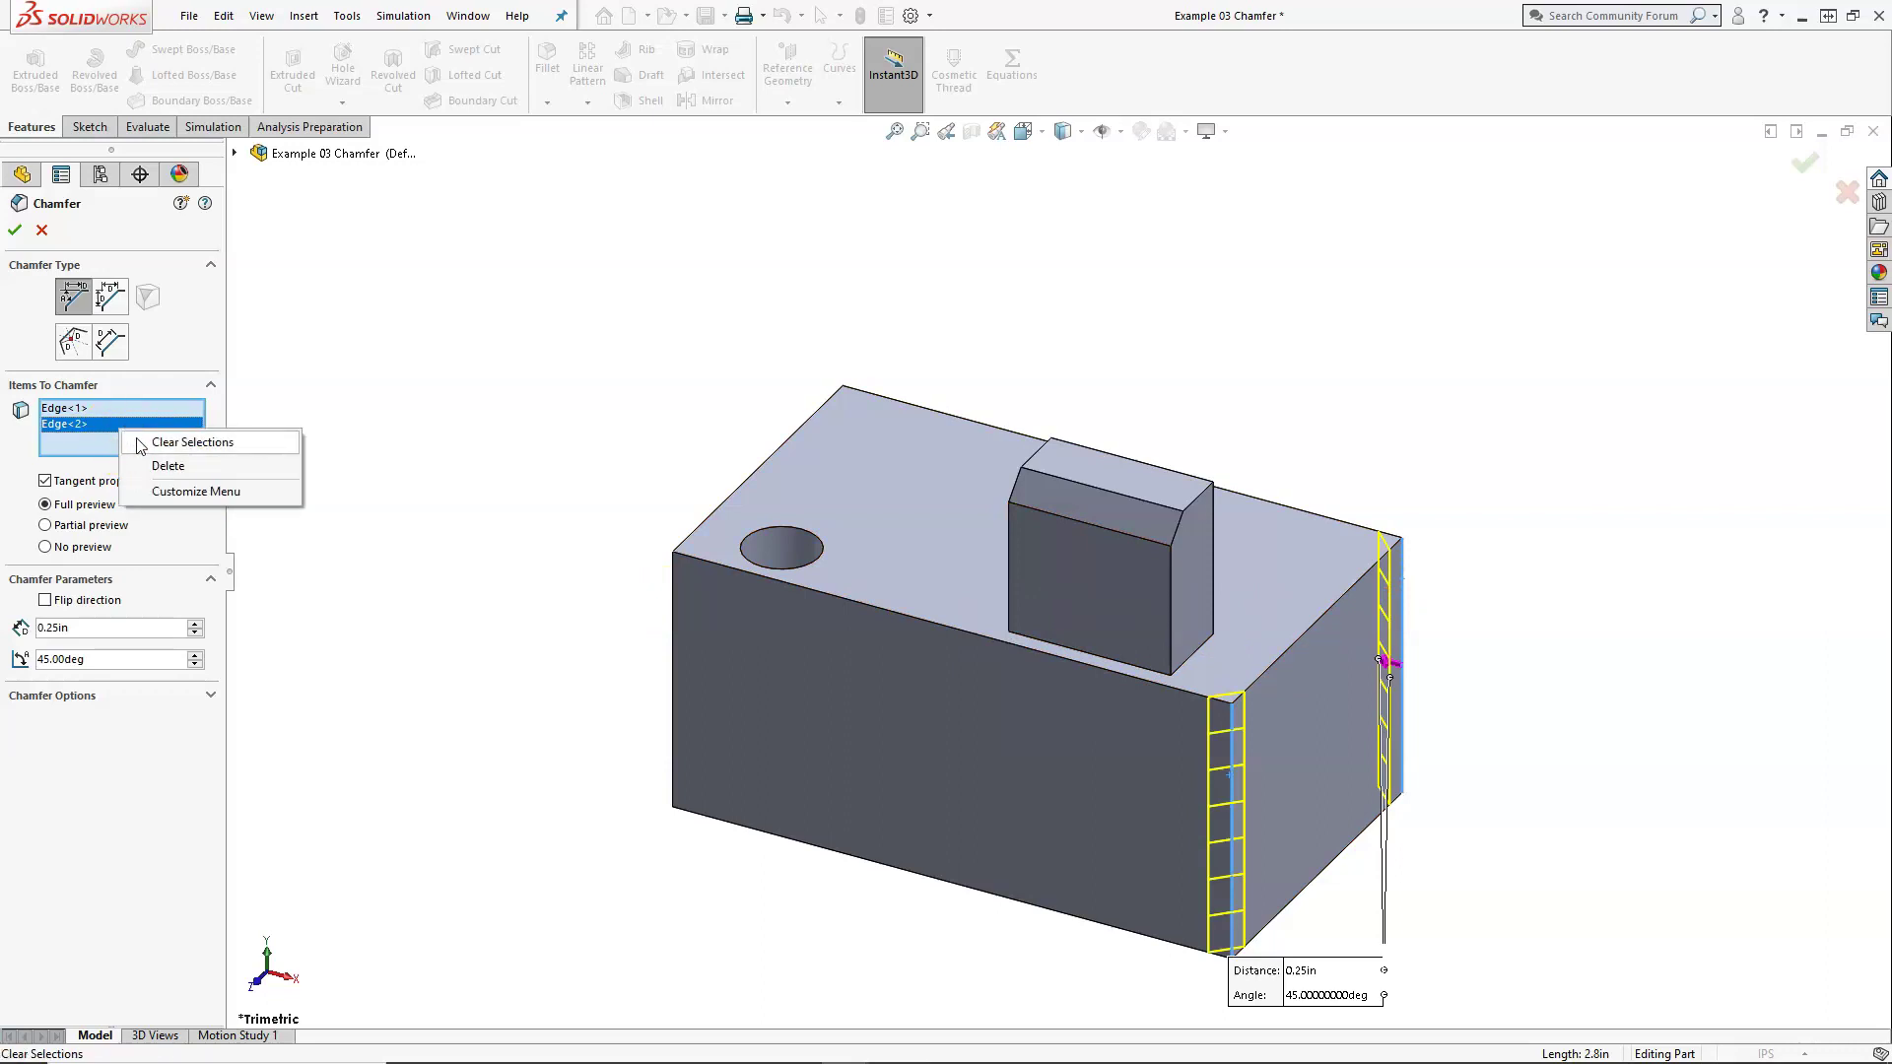
{"action": "left_click", "coordinate": [151, 472]}
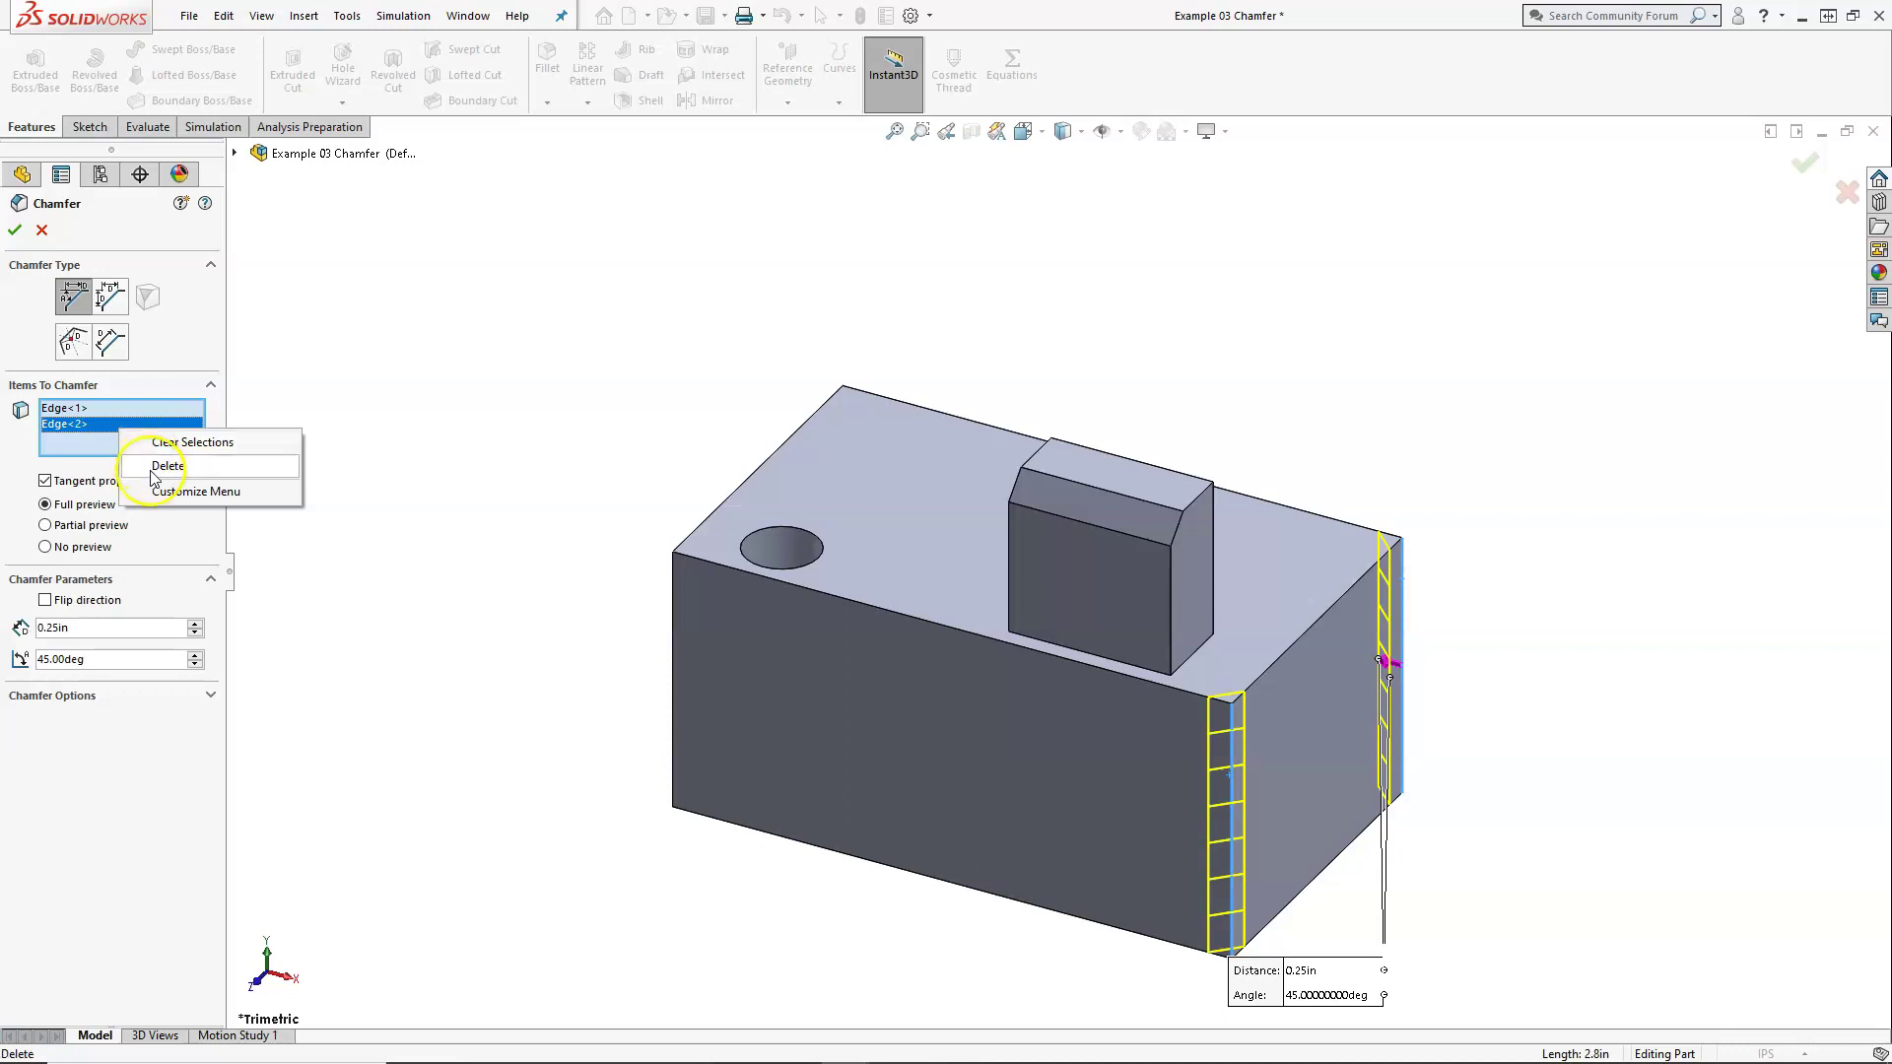
{"action": "left_click", "coordinate": [151, 470]}
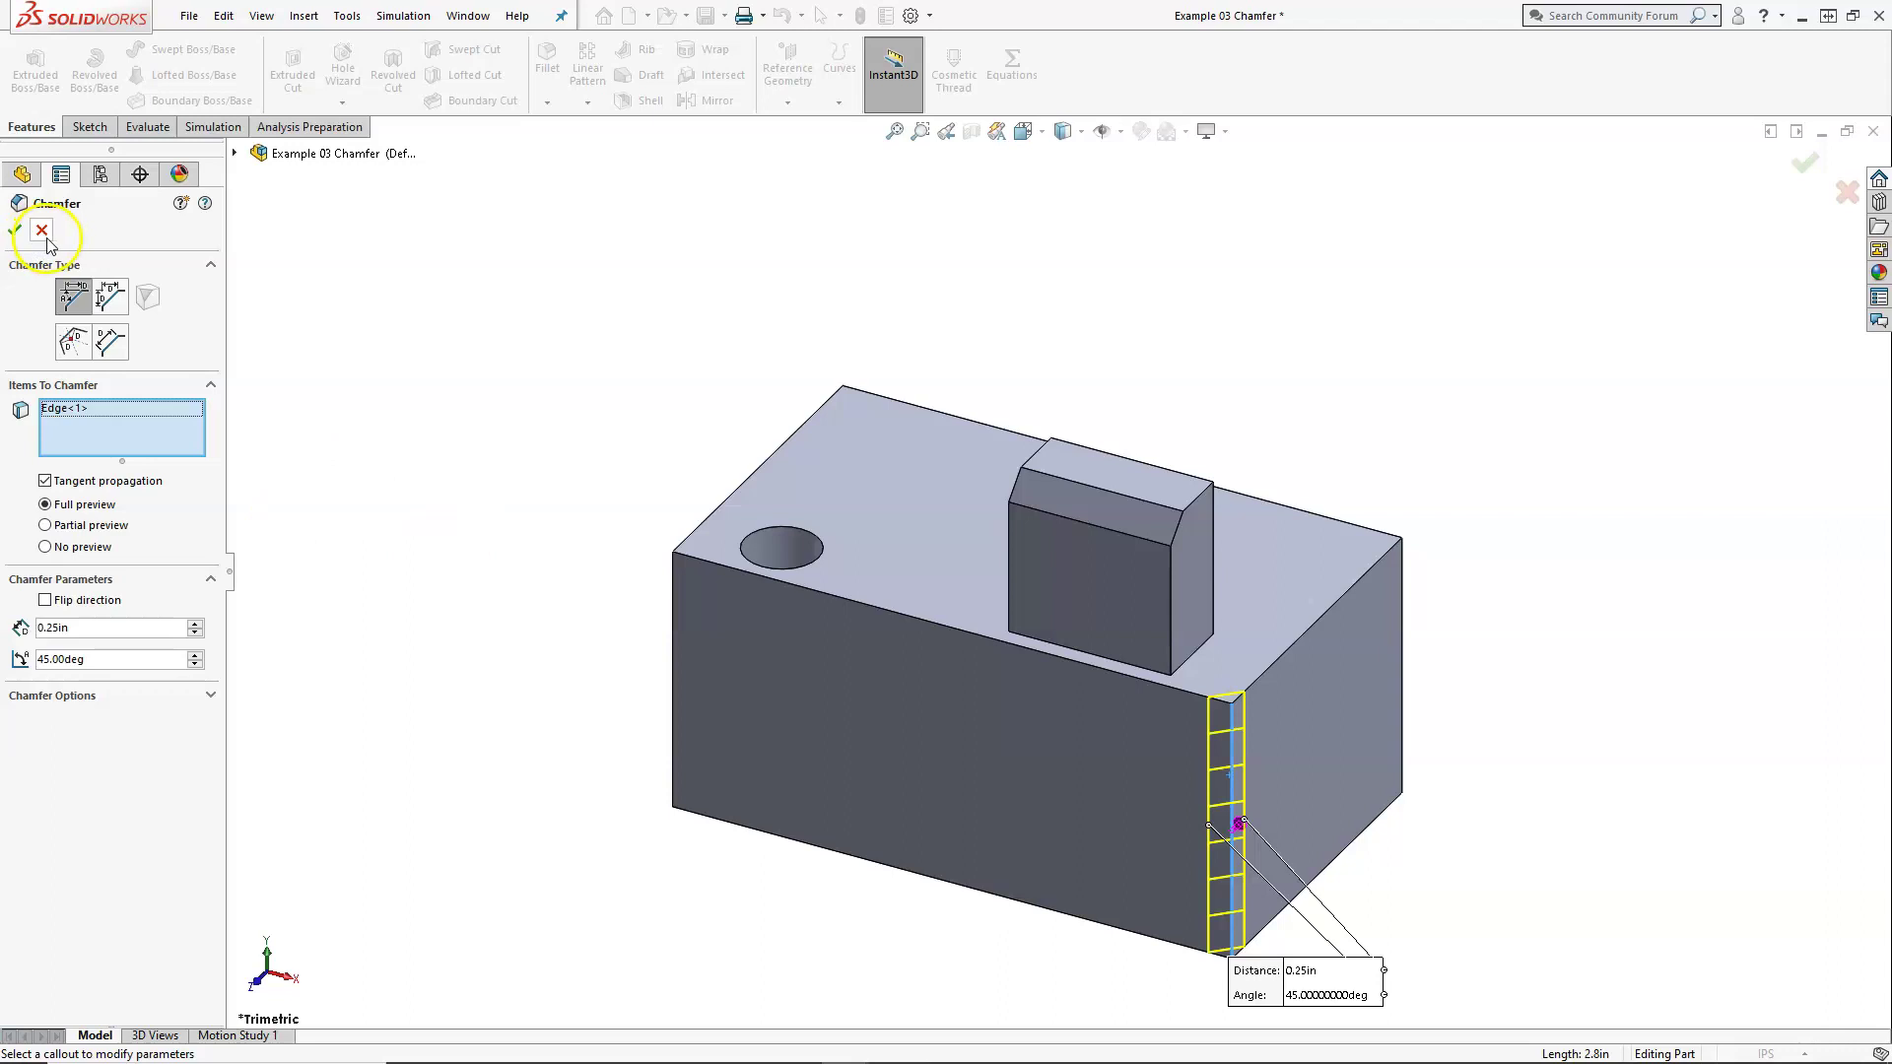
{"action": "left_click", "coordinate": [16, 230]}
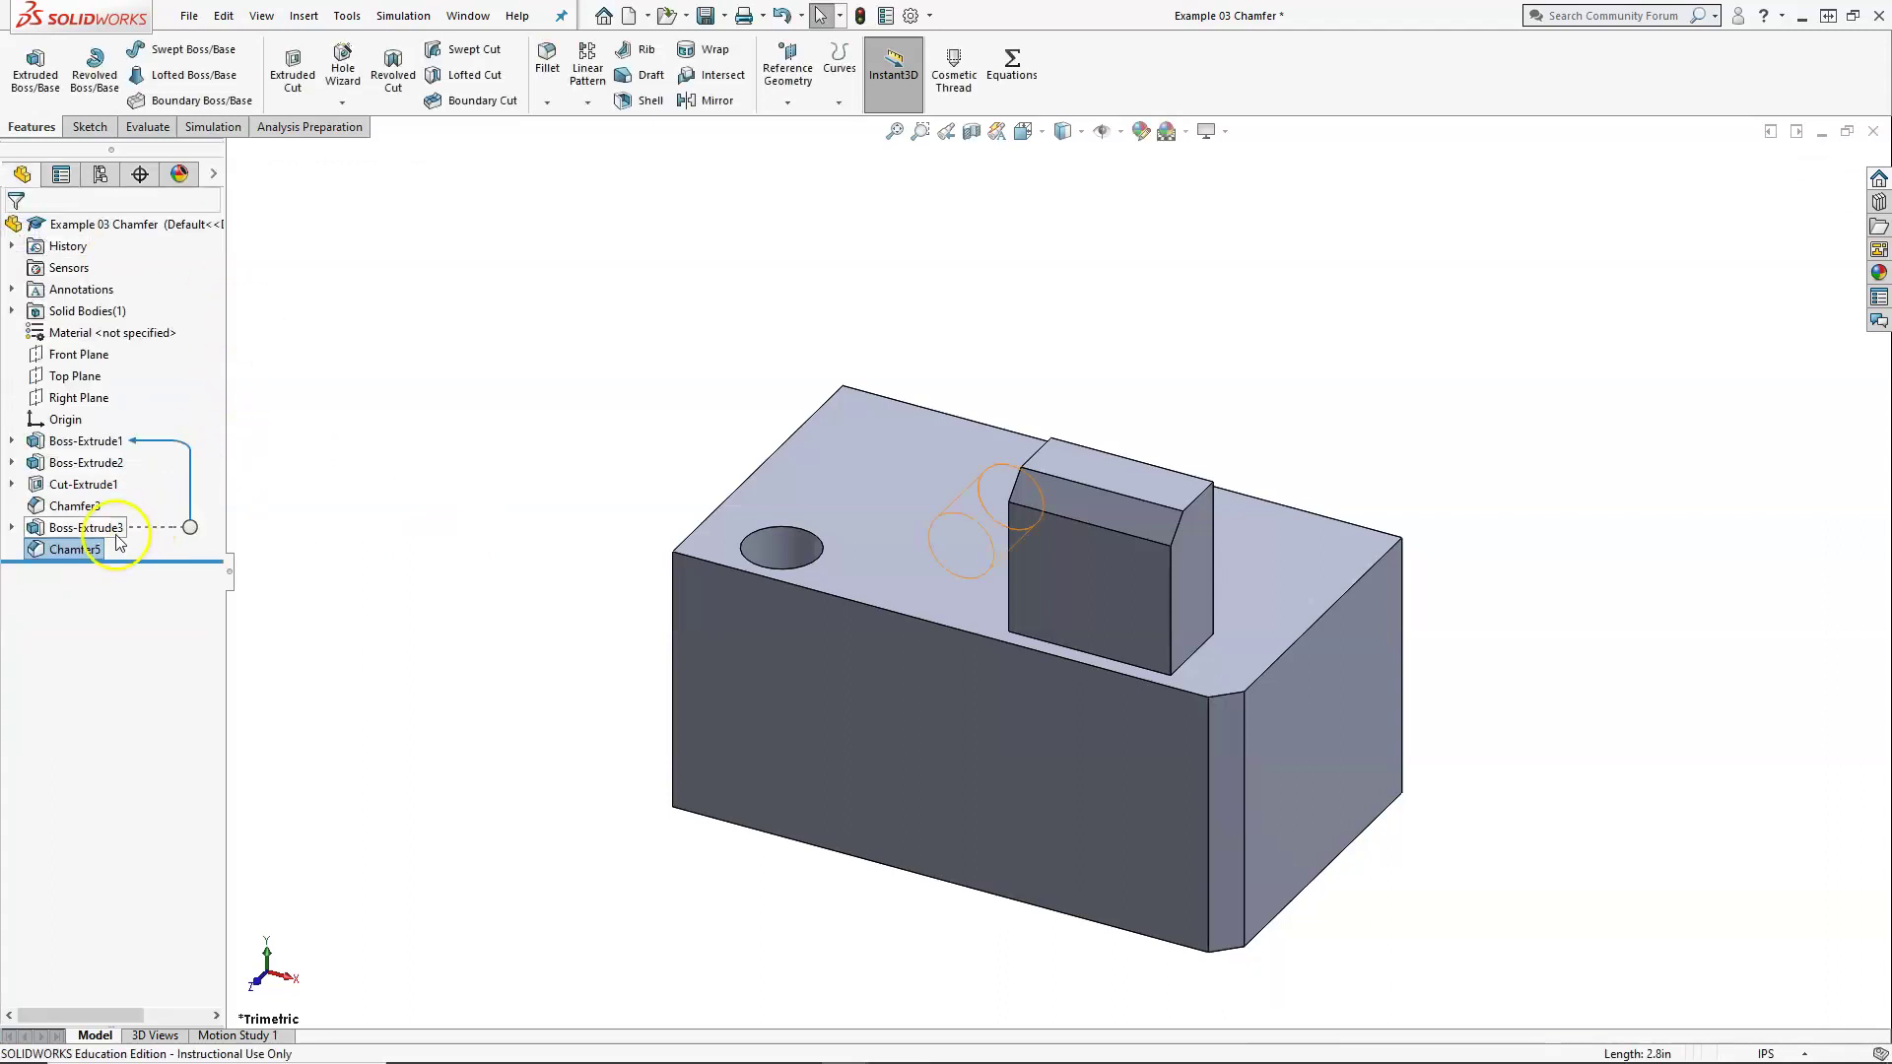
Edit Chamfer5 to include the back-right vertical corner edge as well
{"action": "right_click", "coordinate": [95, 548]}
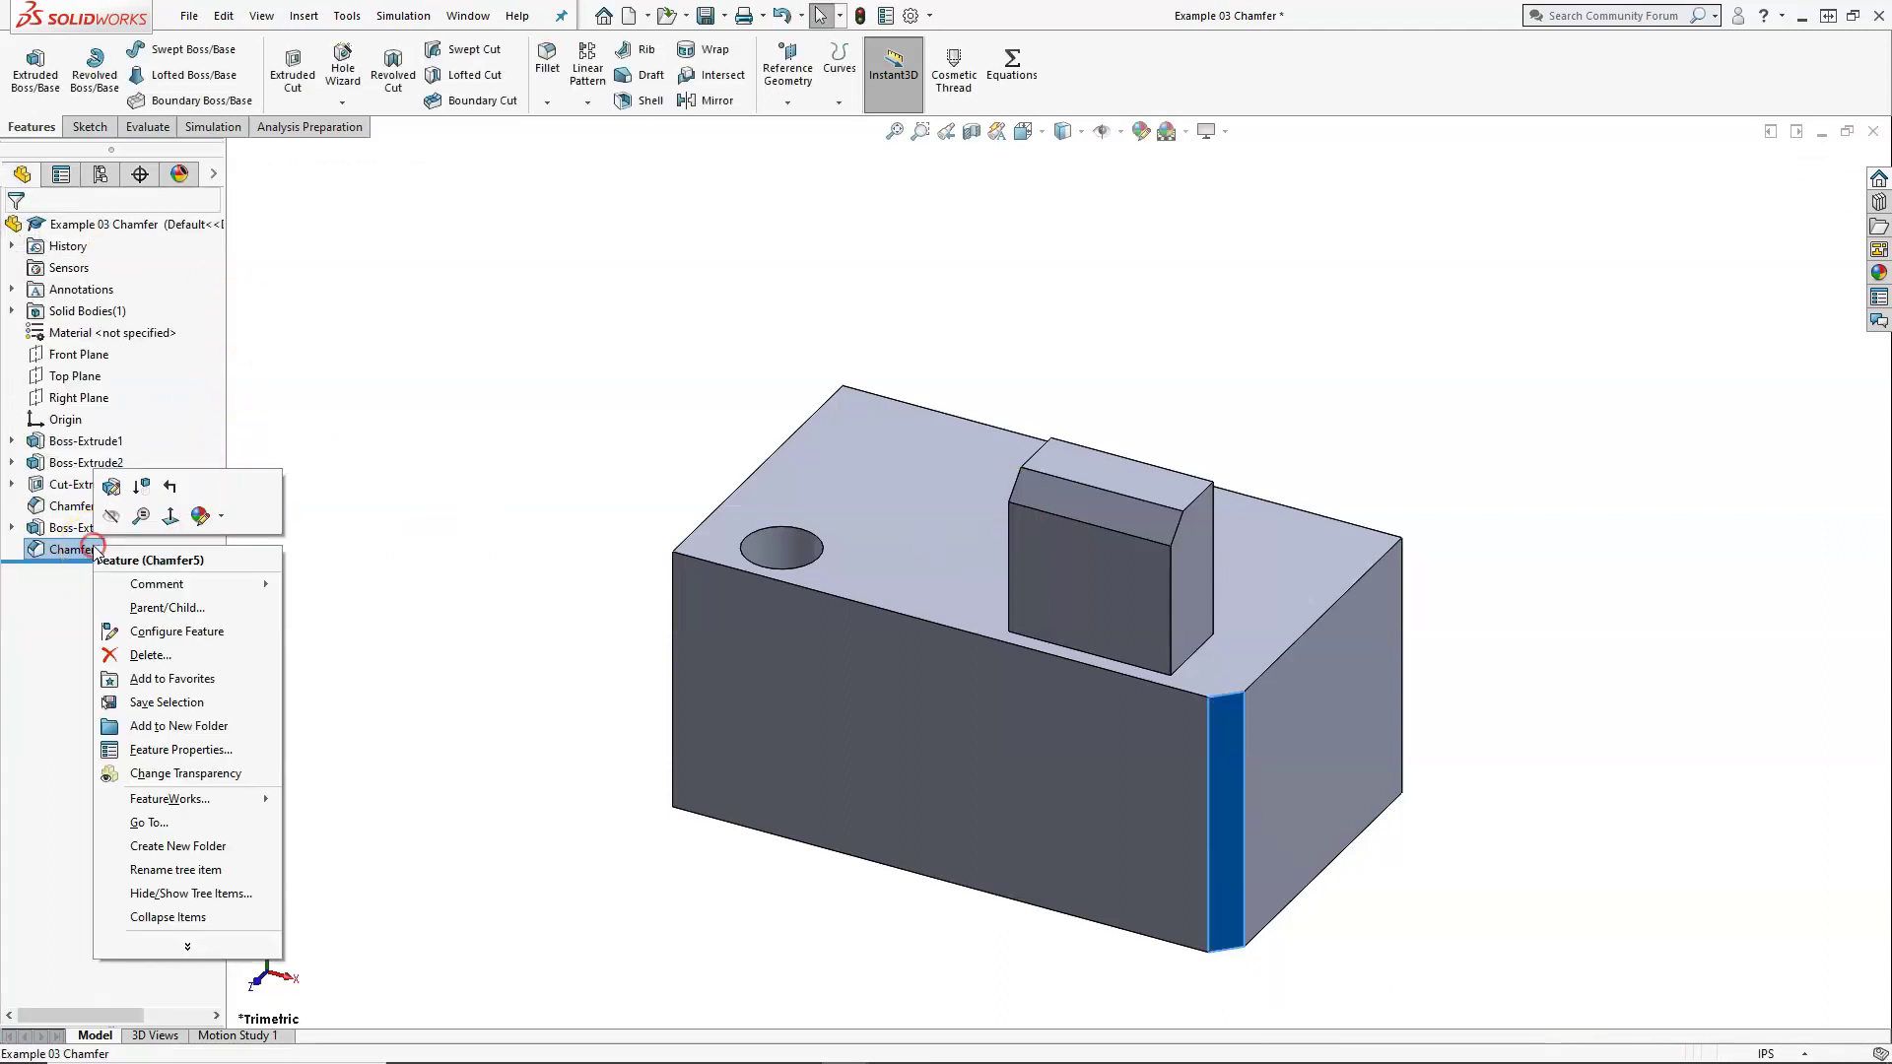
{"action": "left_click", "coordinate": [110, 487]}
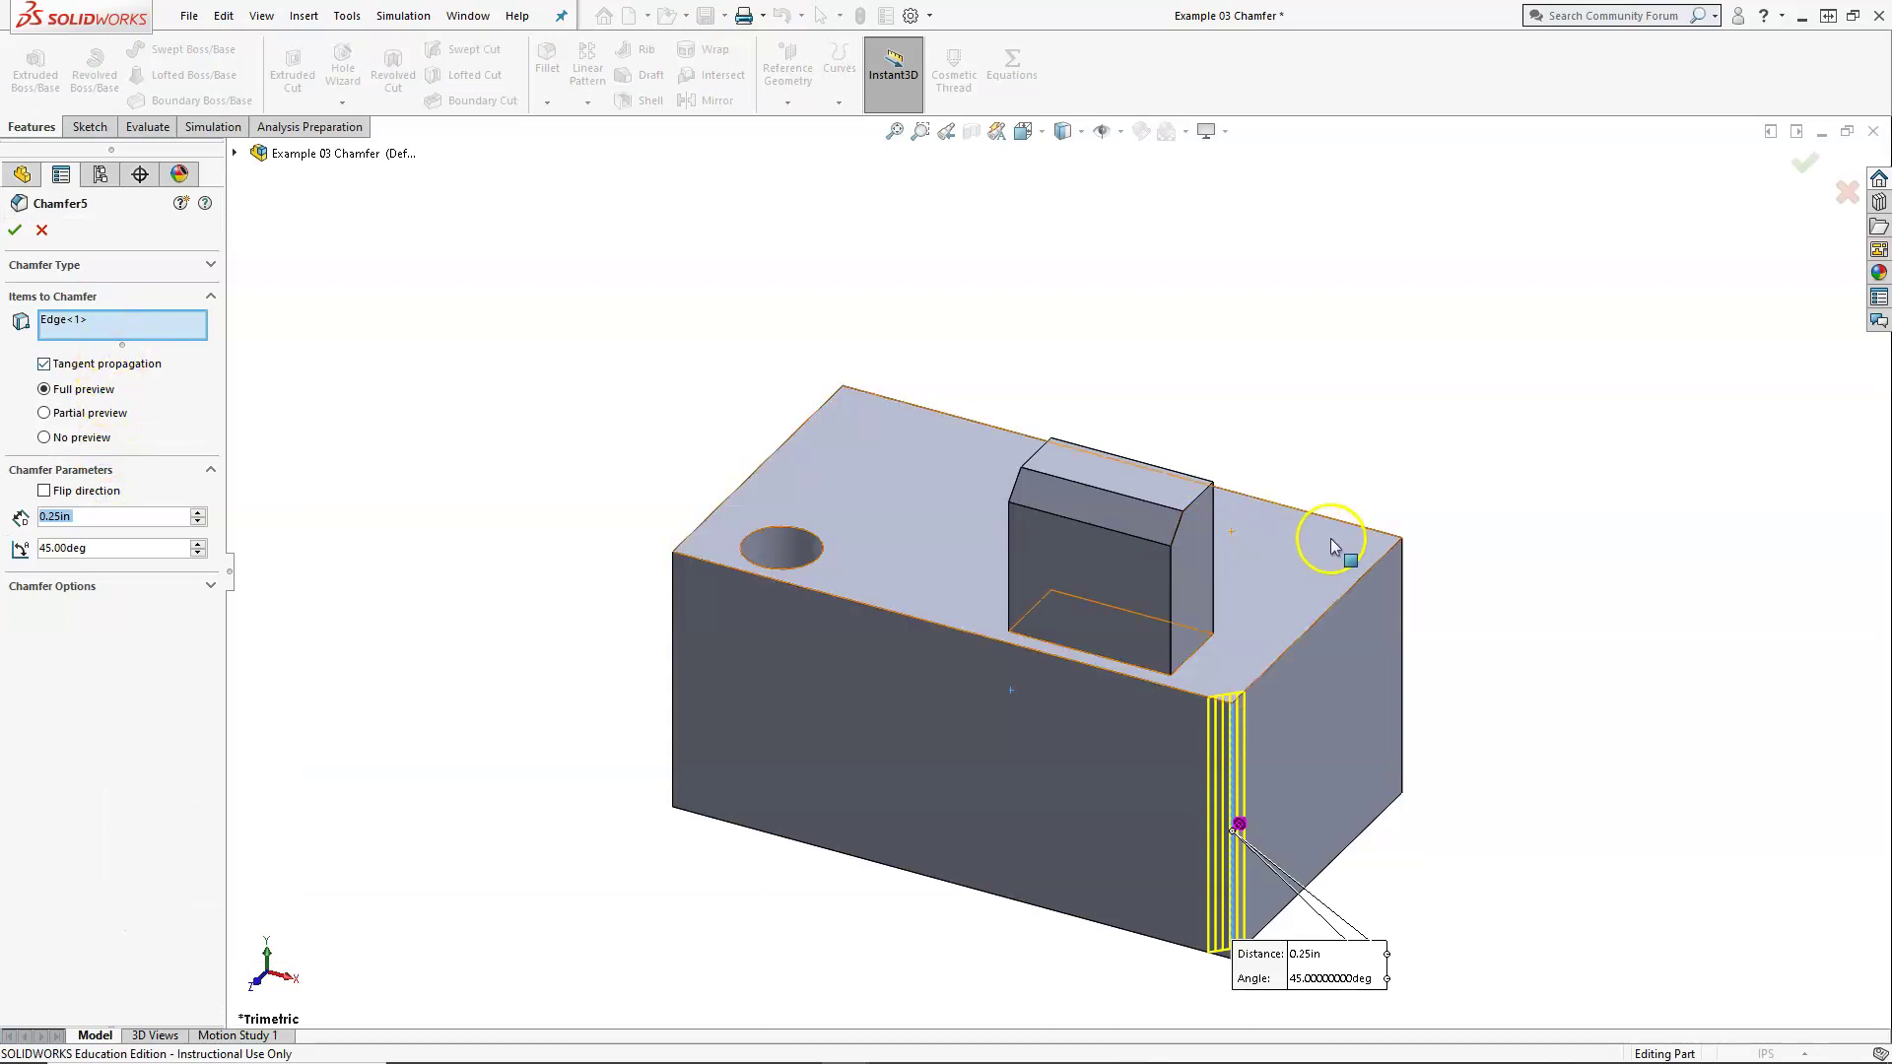
{"action": "left_click", "coordinate": [1401, 569]}
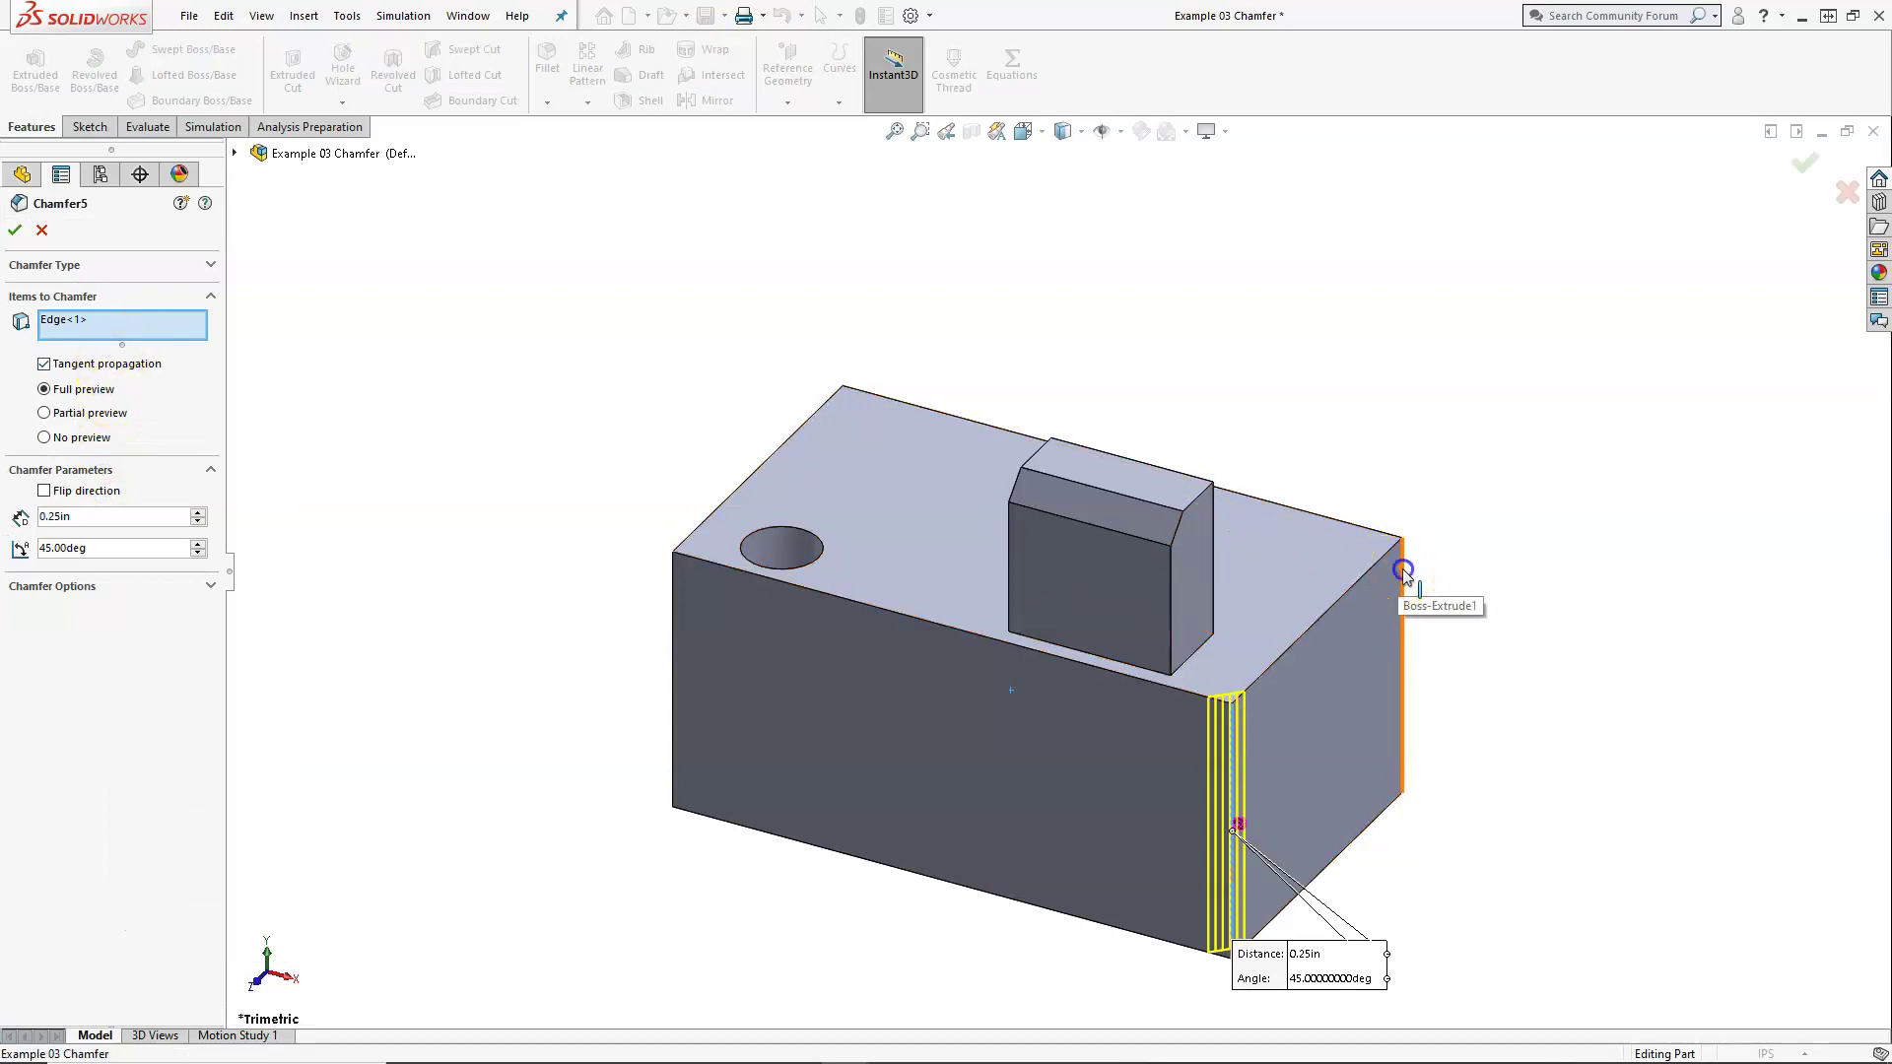
{"action": "left_click", "coordinate": [14, 230]}
{"action": "middle_click_drag", "start_coordinate": [1101, 768], "coordinate": [1025, 781]}
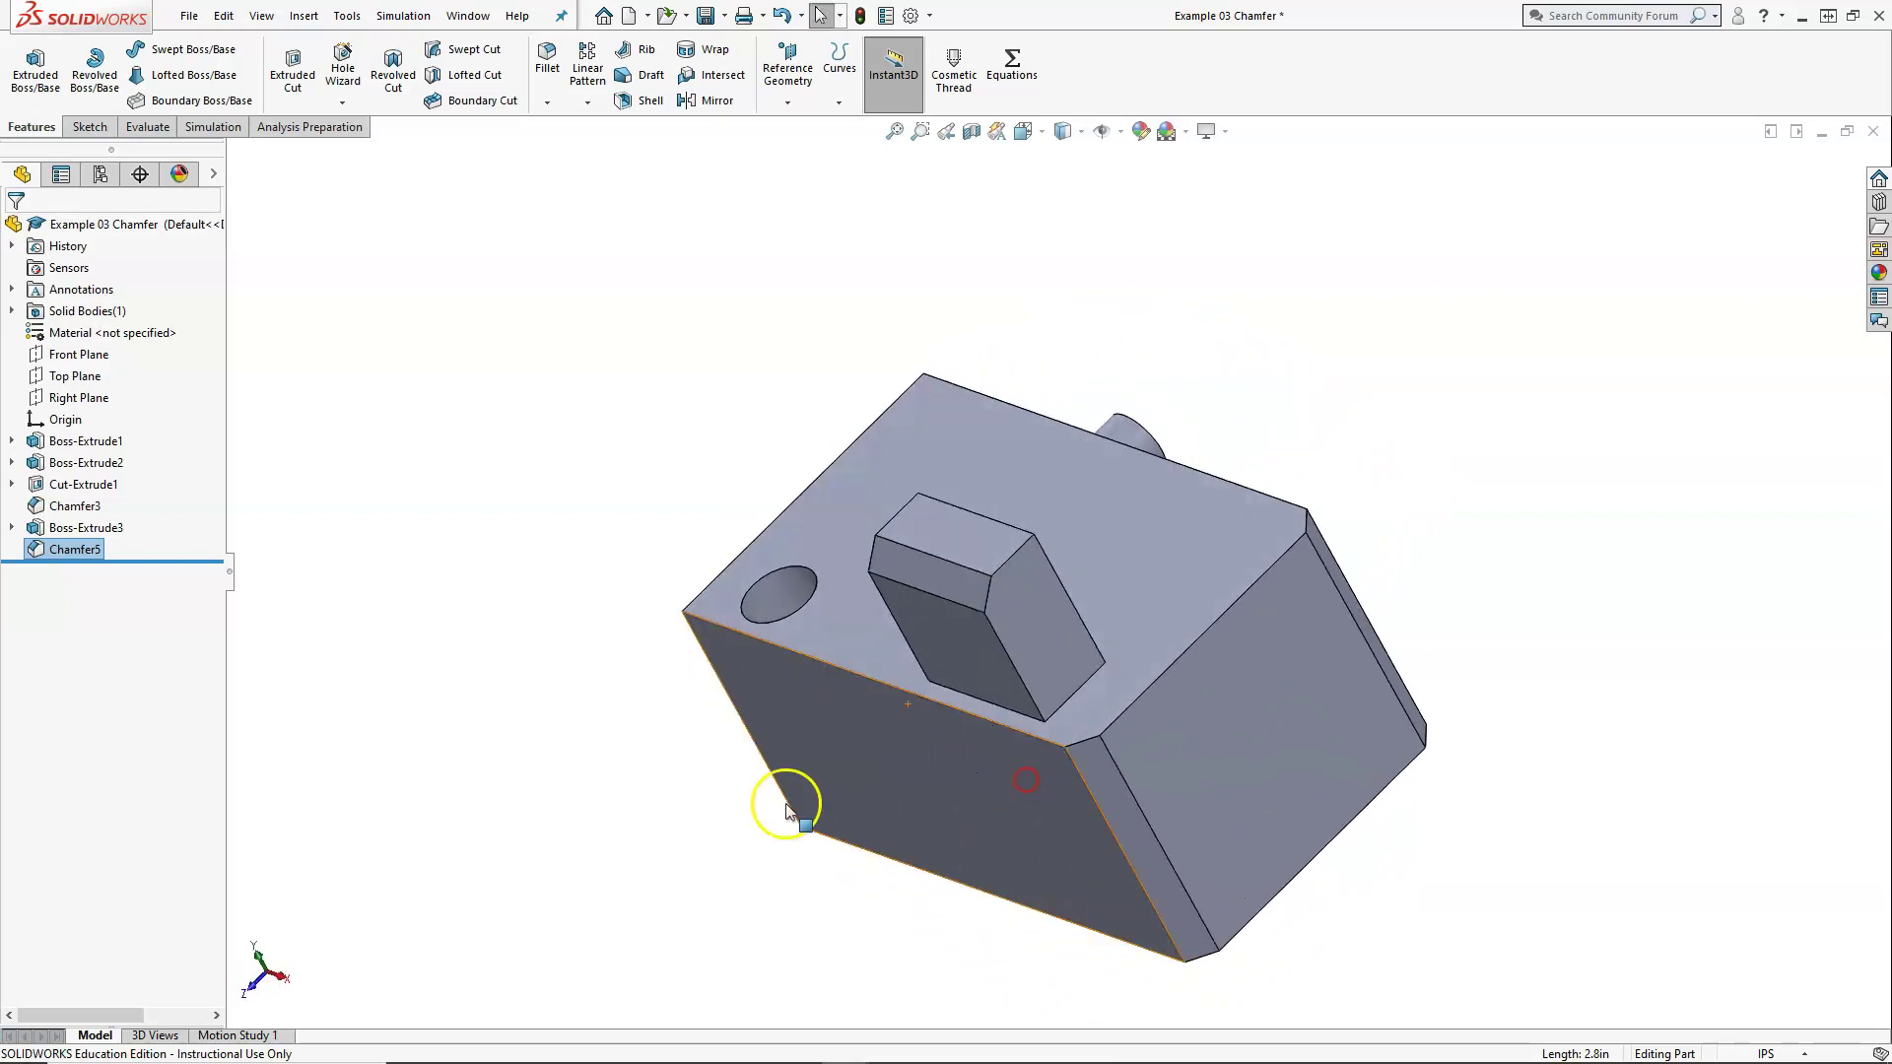
Start a chamfer on the cylindrical boss's top face
{"action": "middle_click_drag", "start_coordinate": [380, 329], "coordinate": [971, 499]}
{"action": "scroll", "coordinate": [1047, 355], "scroll_direction": "down", "scroll_amount": 5}
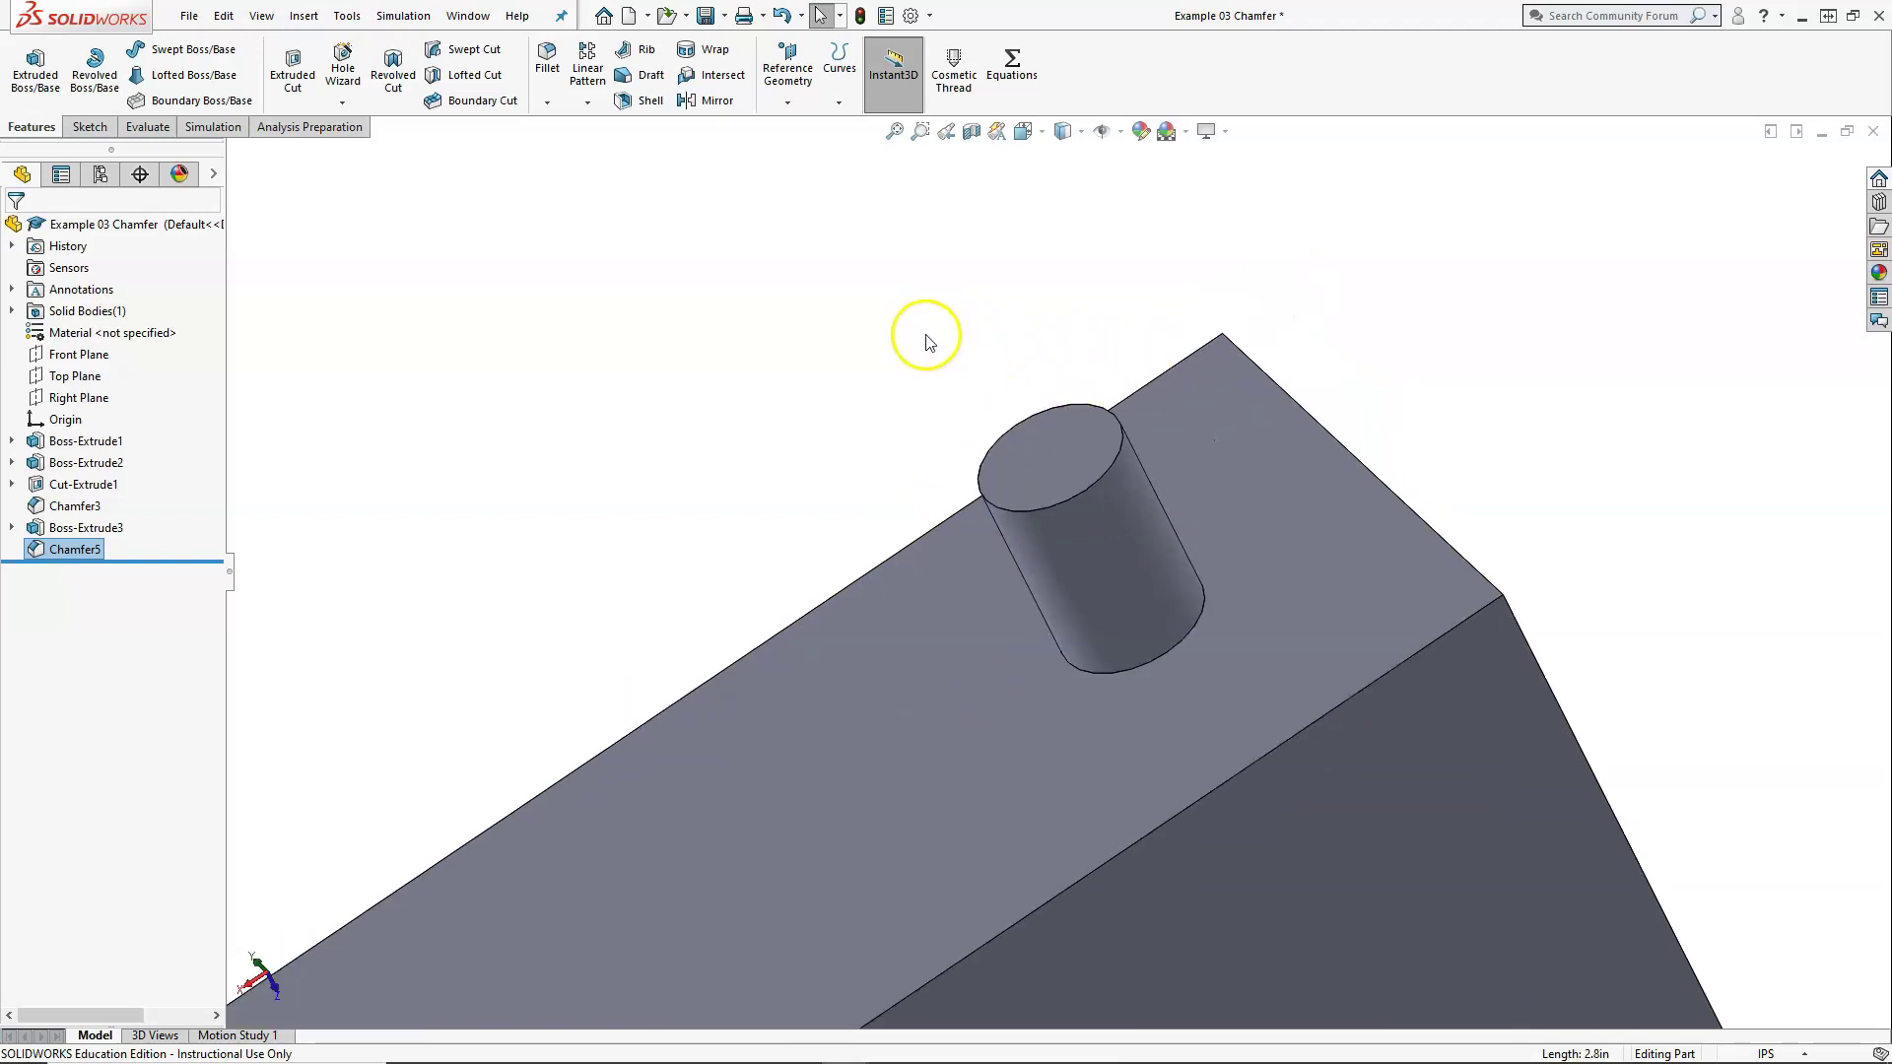
{"action": "left_click", "coordinate": [1032, 441]}
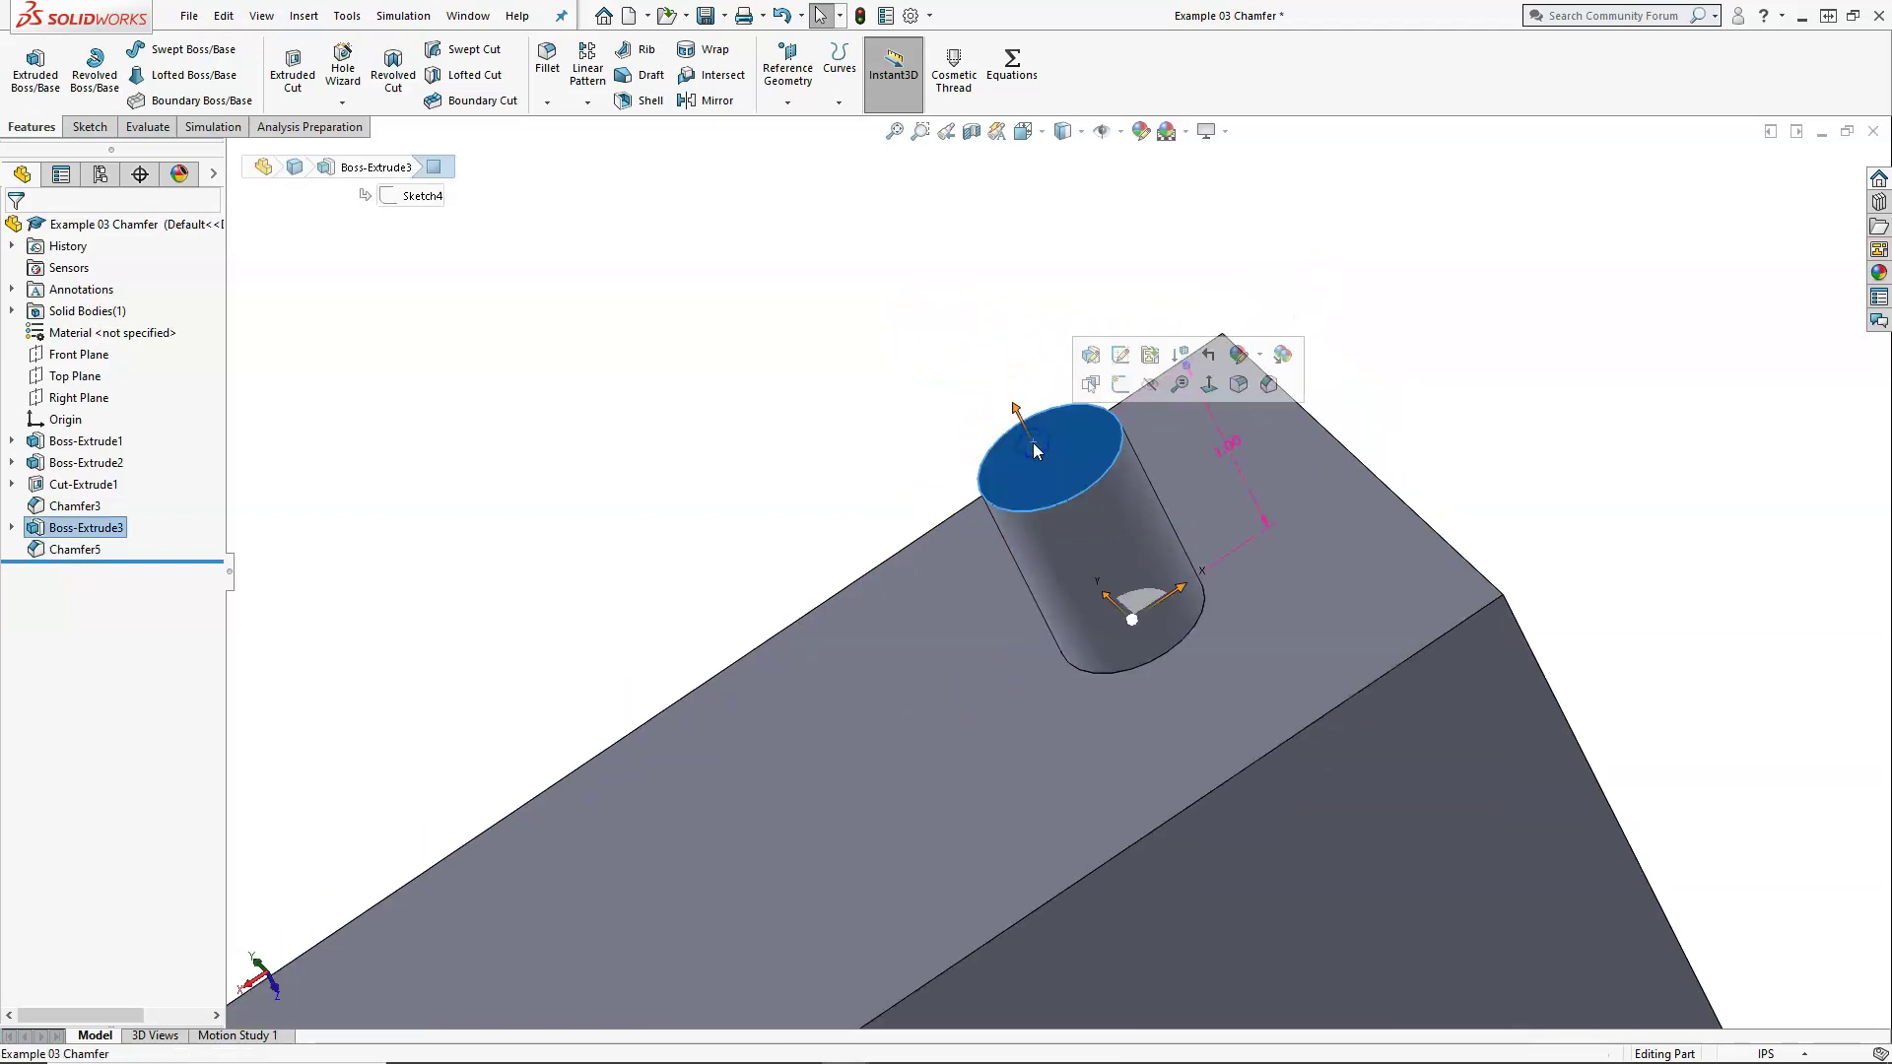
{"action": "left_click", "coordinate": [798, 426]}
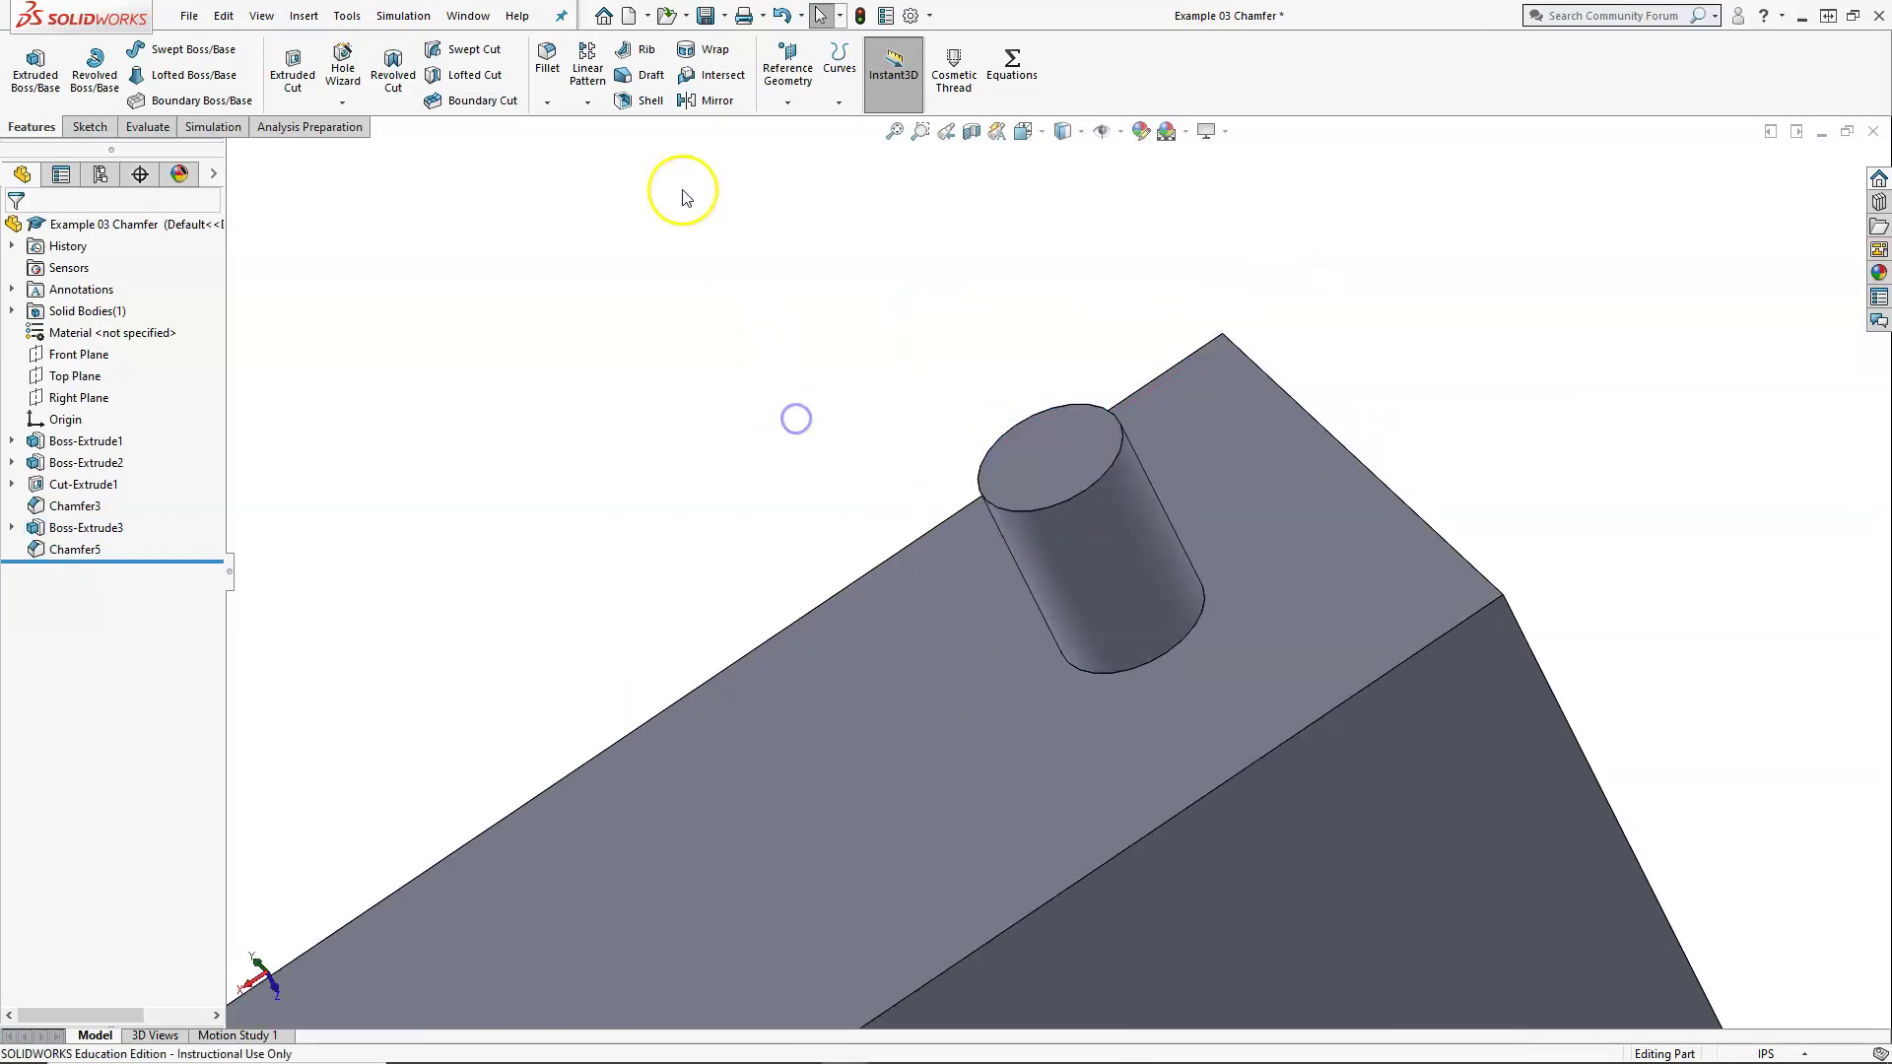
{"action": "left_click", "coordinate": [547, 103]}
{"action": "left_click", "coordinate": [573, 149]}
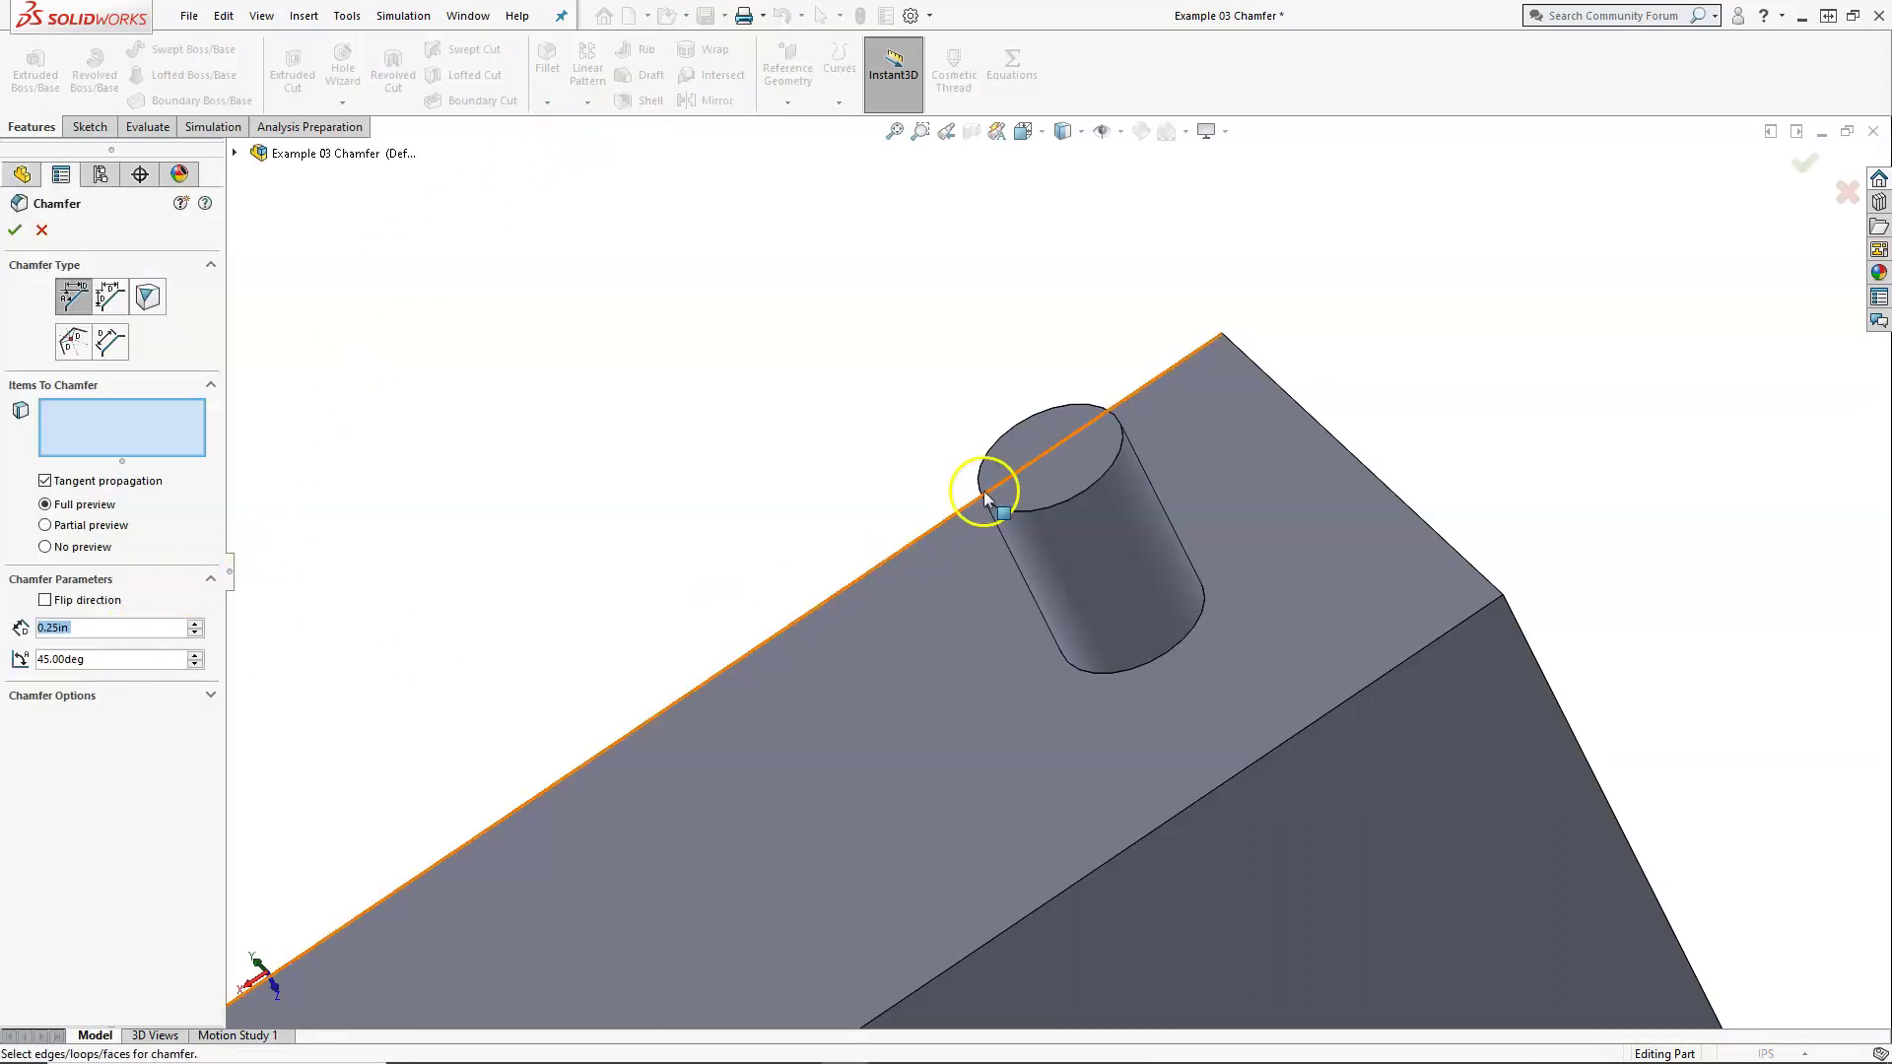
{"action": "left_click", "coordinate": [1077, 441]}
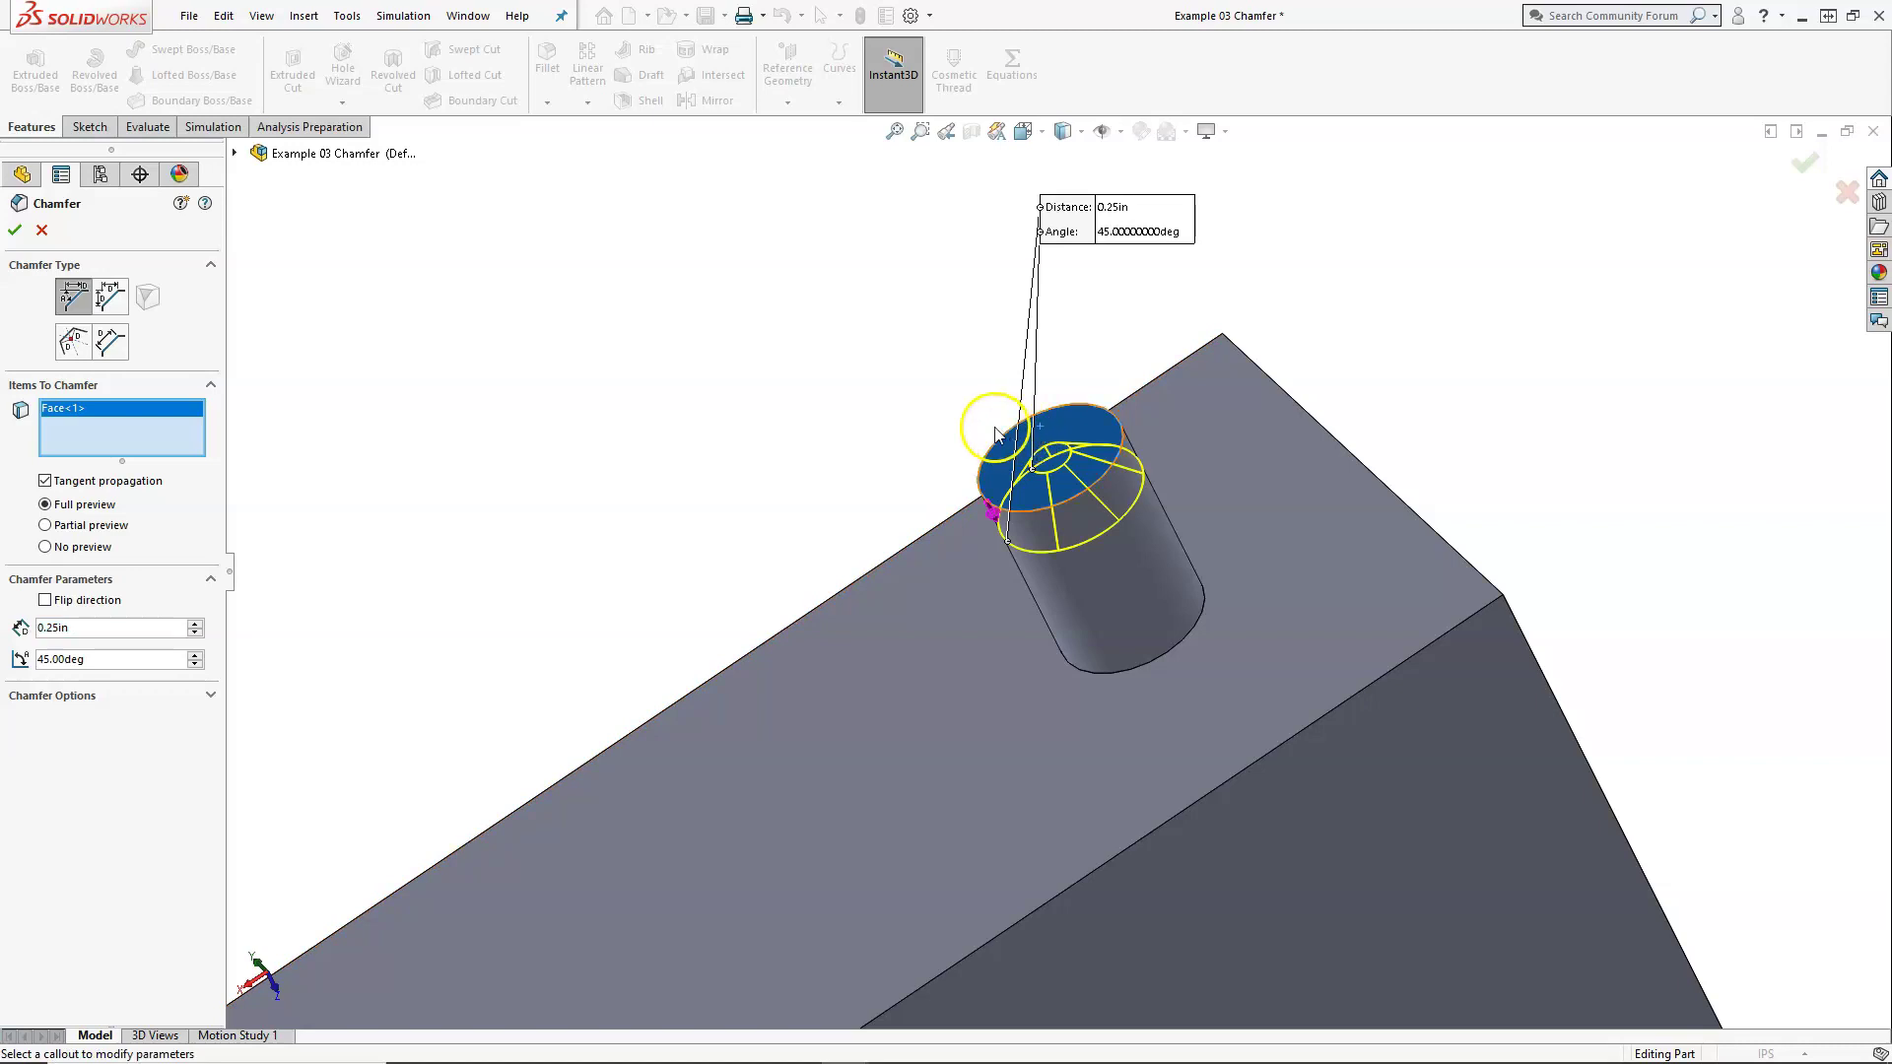
{"action": "middle_click_drag", "start_coordinate": [760, 502], "coordinate": [834, 312]}
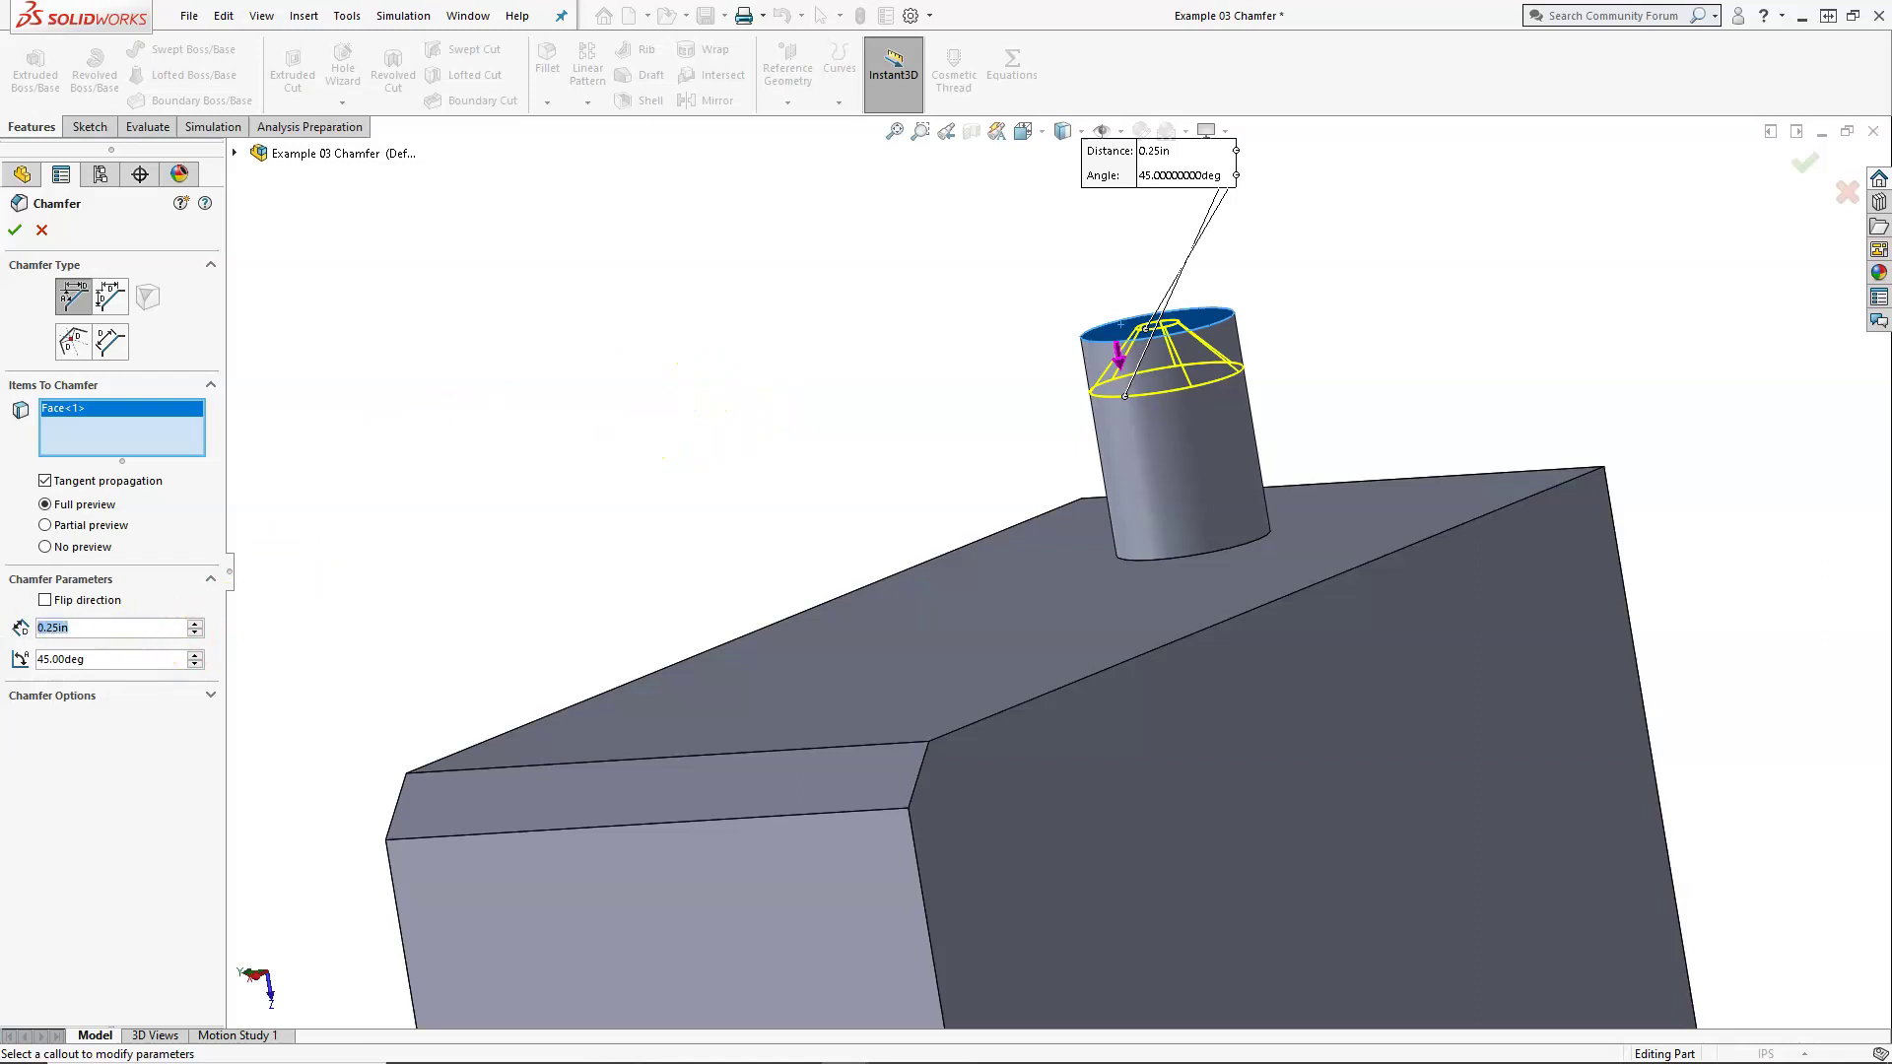
Set the boss chamfer to 0.125 in at 45° and apply it
{"action": "type", "text": "0.125"}
{"action": "key", "text": "Return"}
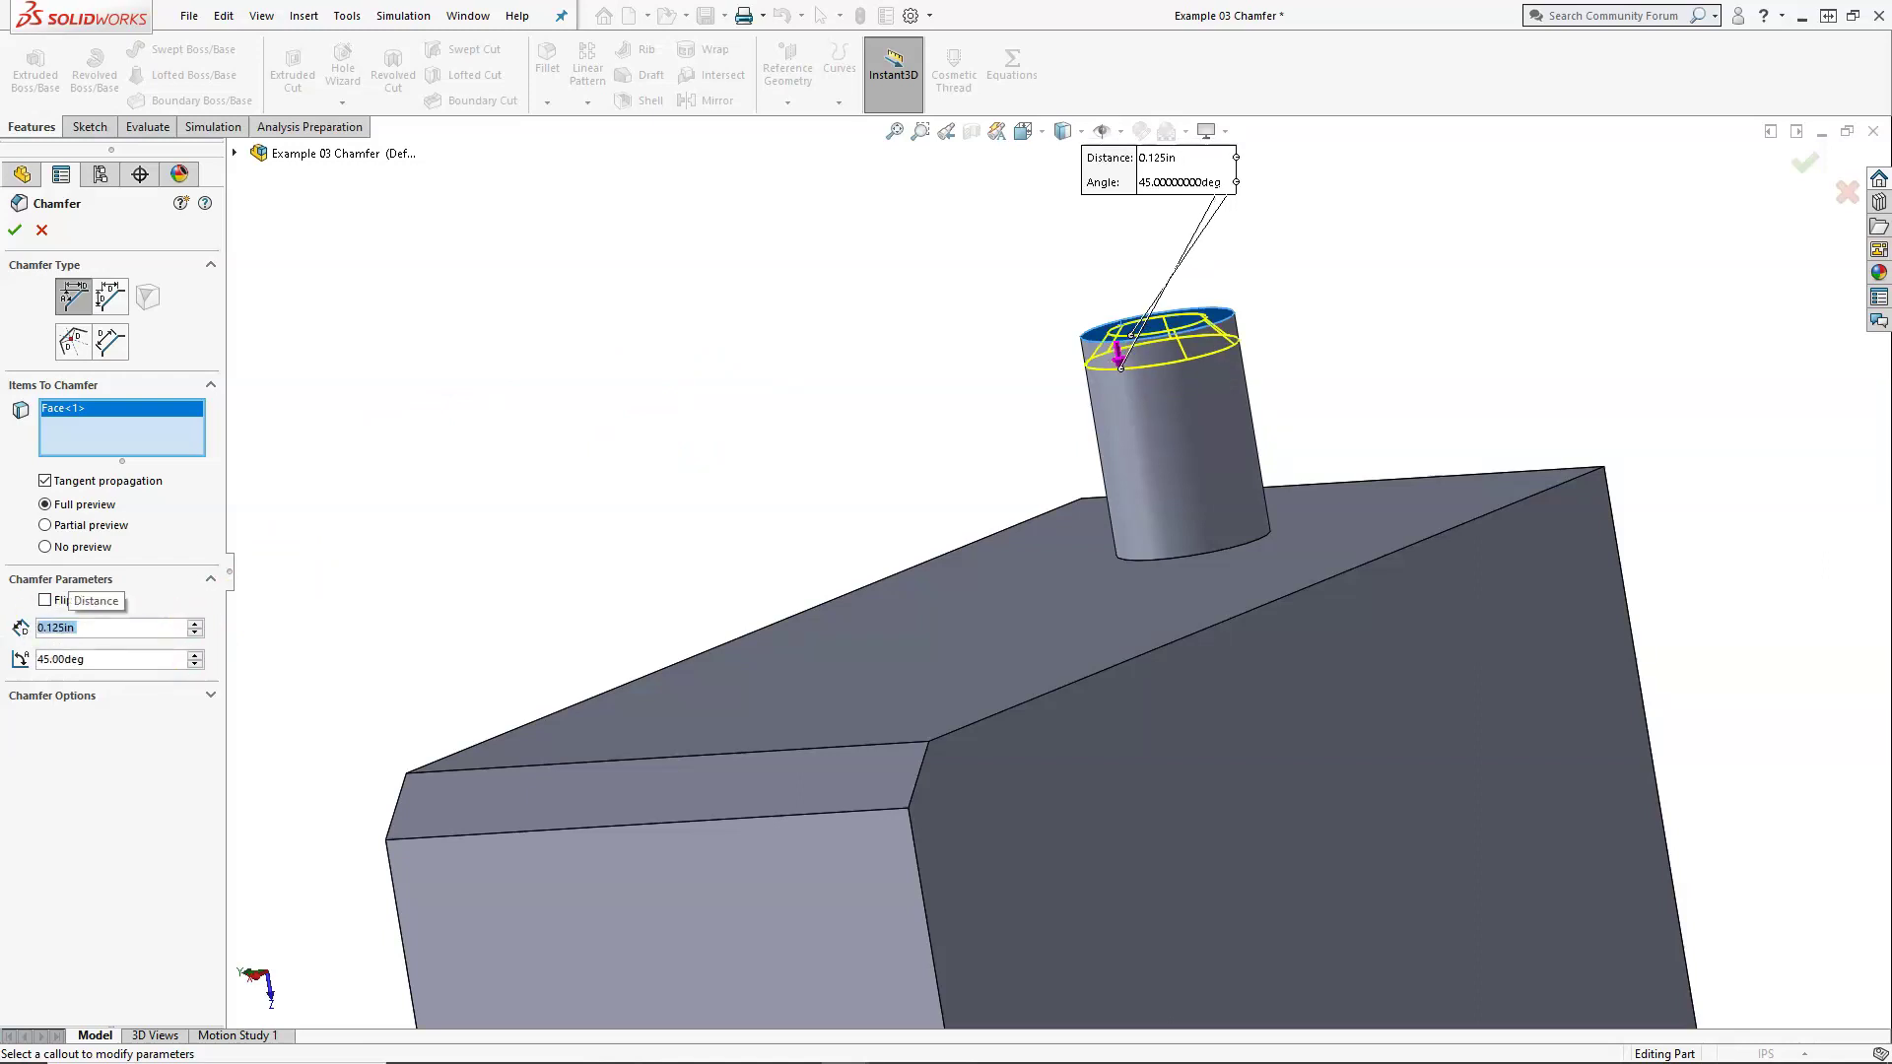
{"action": "left_click", "coordinate": [195, 655]}
{"action": "left_click", "coordinate": [195, 656]}
{"action": "left_click", "coordinate": [195, 655]}
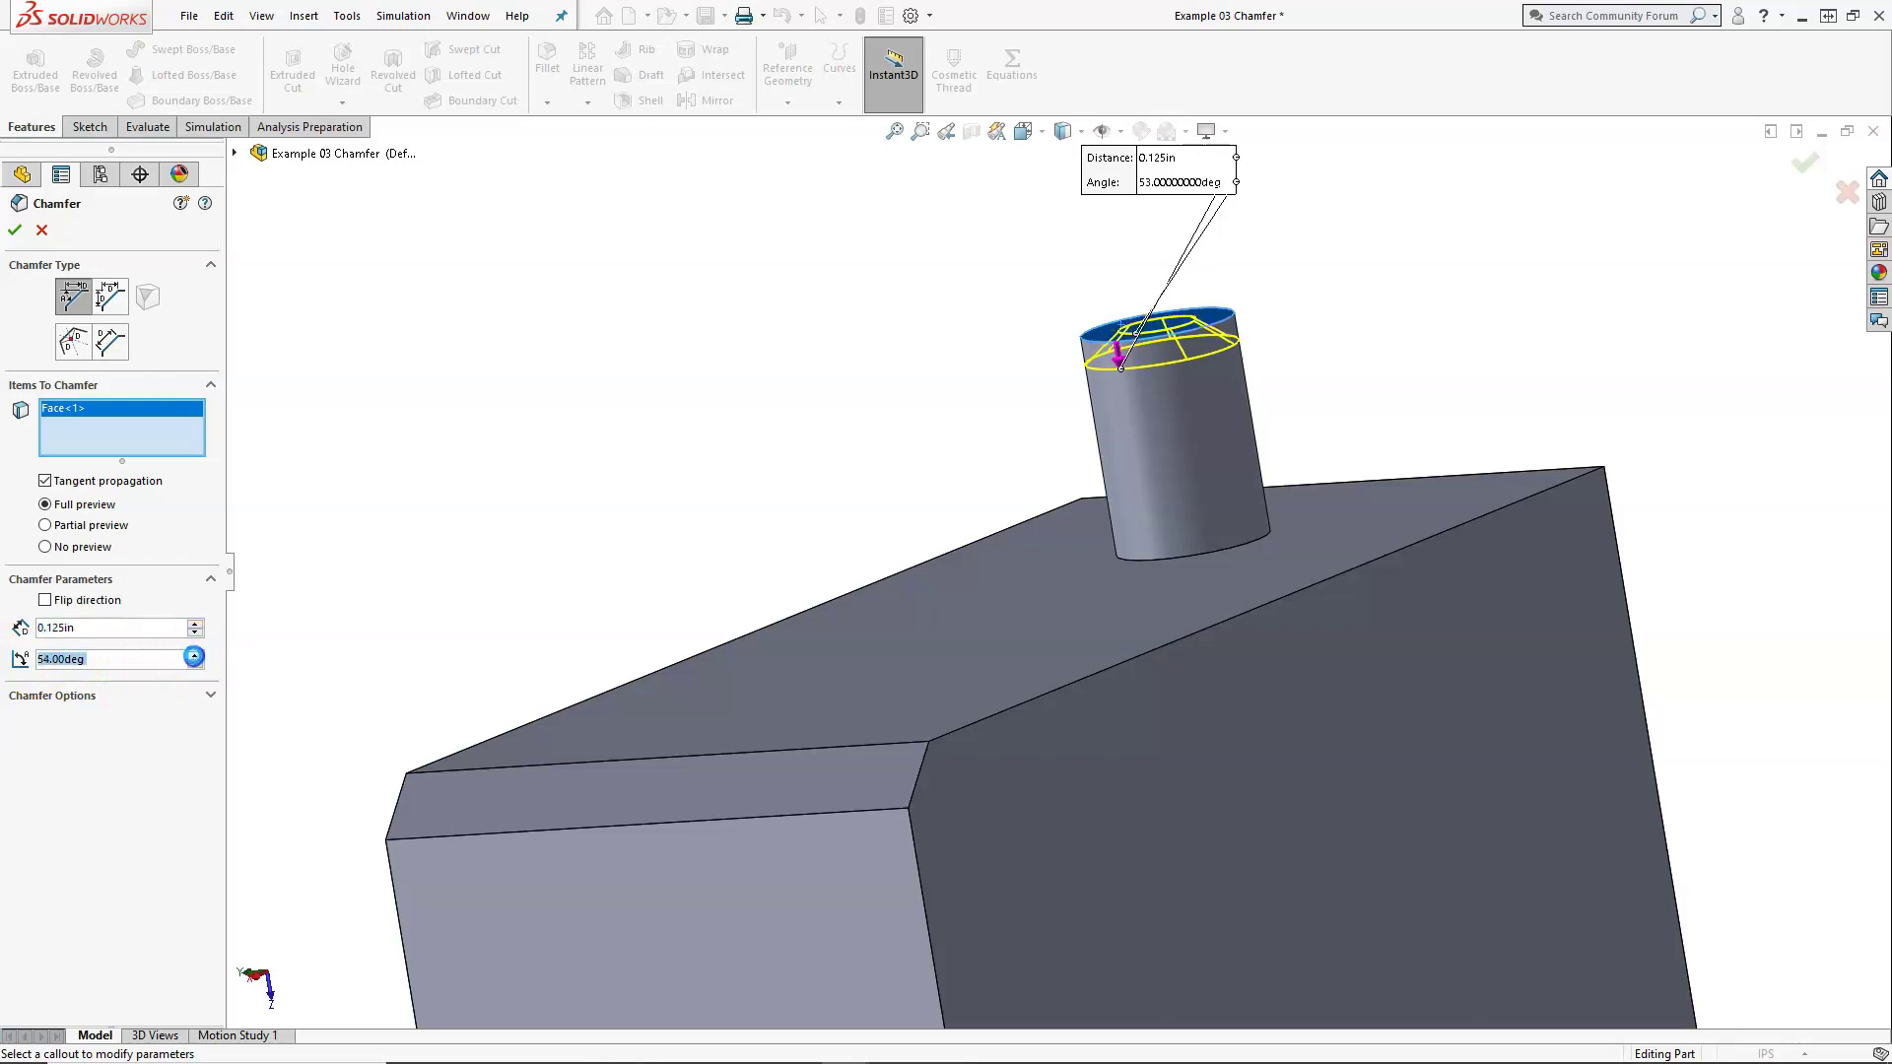
{"action": "left_click", "coordinate": [195, 656]}
{"action": "left_click", "coordinate": [195, 655]}
{"action": "left_click", "coordinate": [195, 665]}
{"action": "left_click", "coordinate": [195, 665]}
{"action": "left_click", "coordinate": [195, 665]}
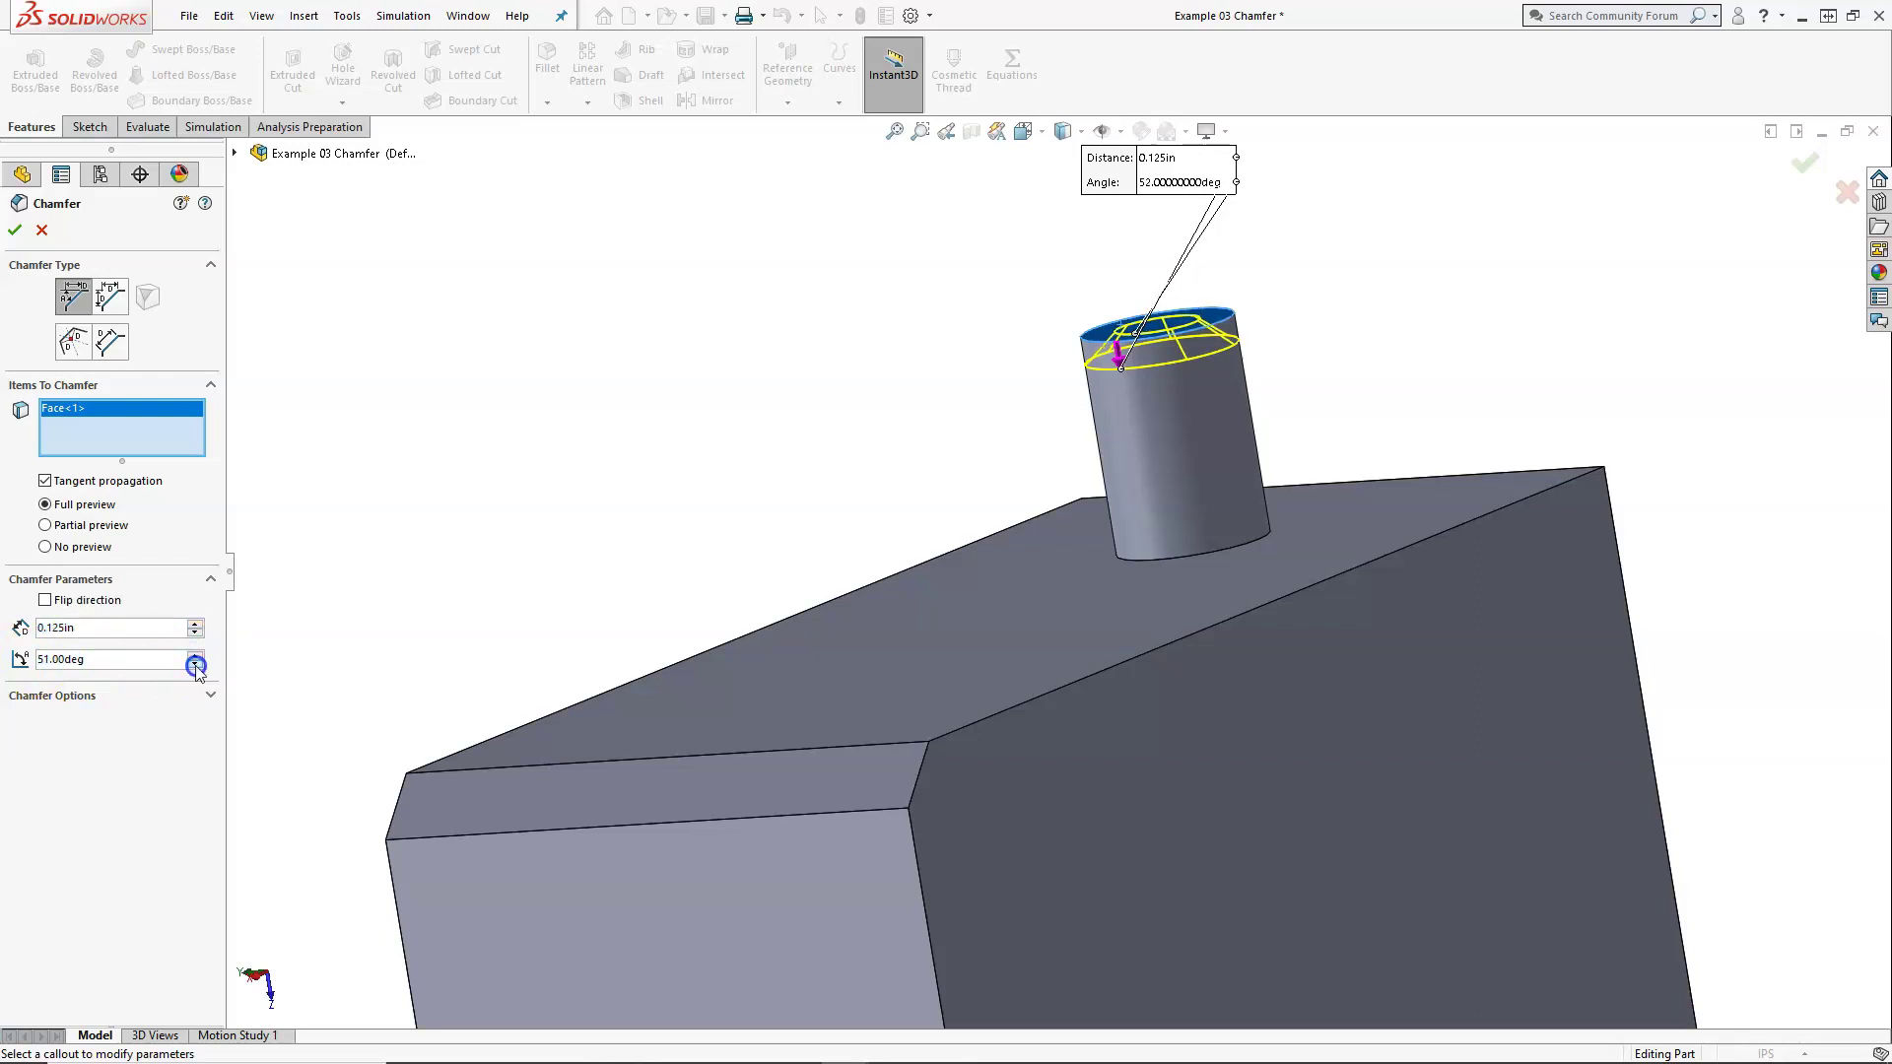
{"action": "left_click", "coordinate": [195, 665]}
{"action": "left_click", "coordinate": [195, 665]}
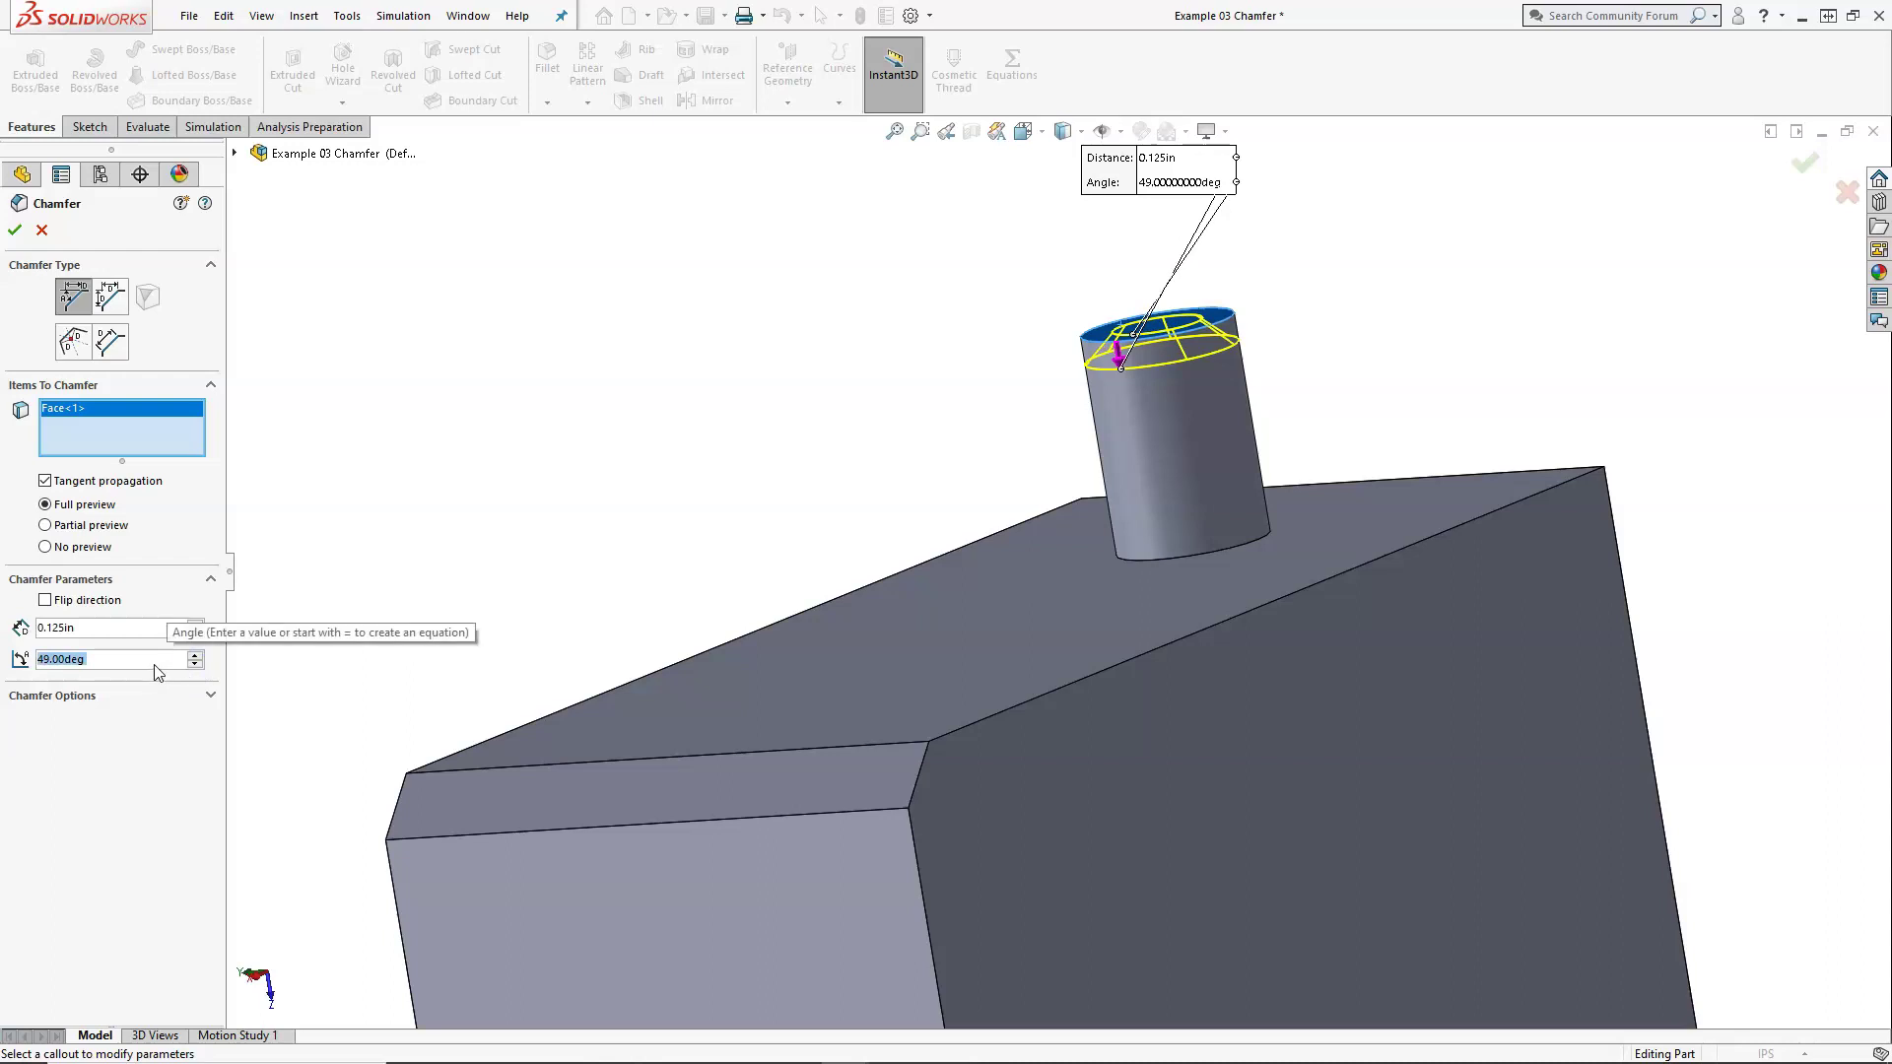
{"action": "type", "text": "45"}
{"action": "key", "text": "Return"}
{"action": "left_click", "coordinate": [134, 560]}
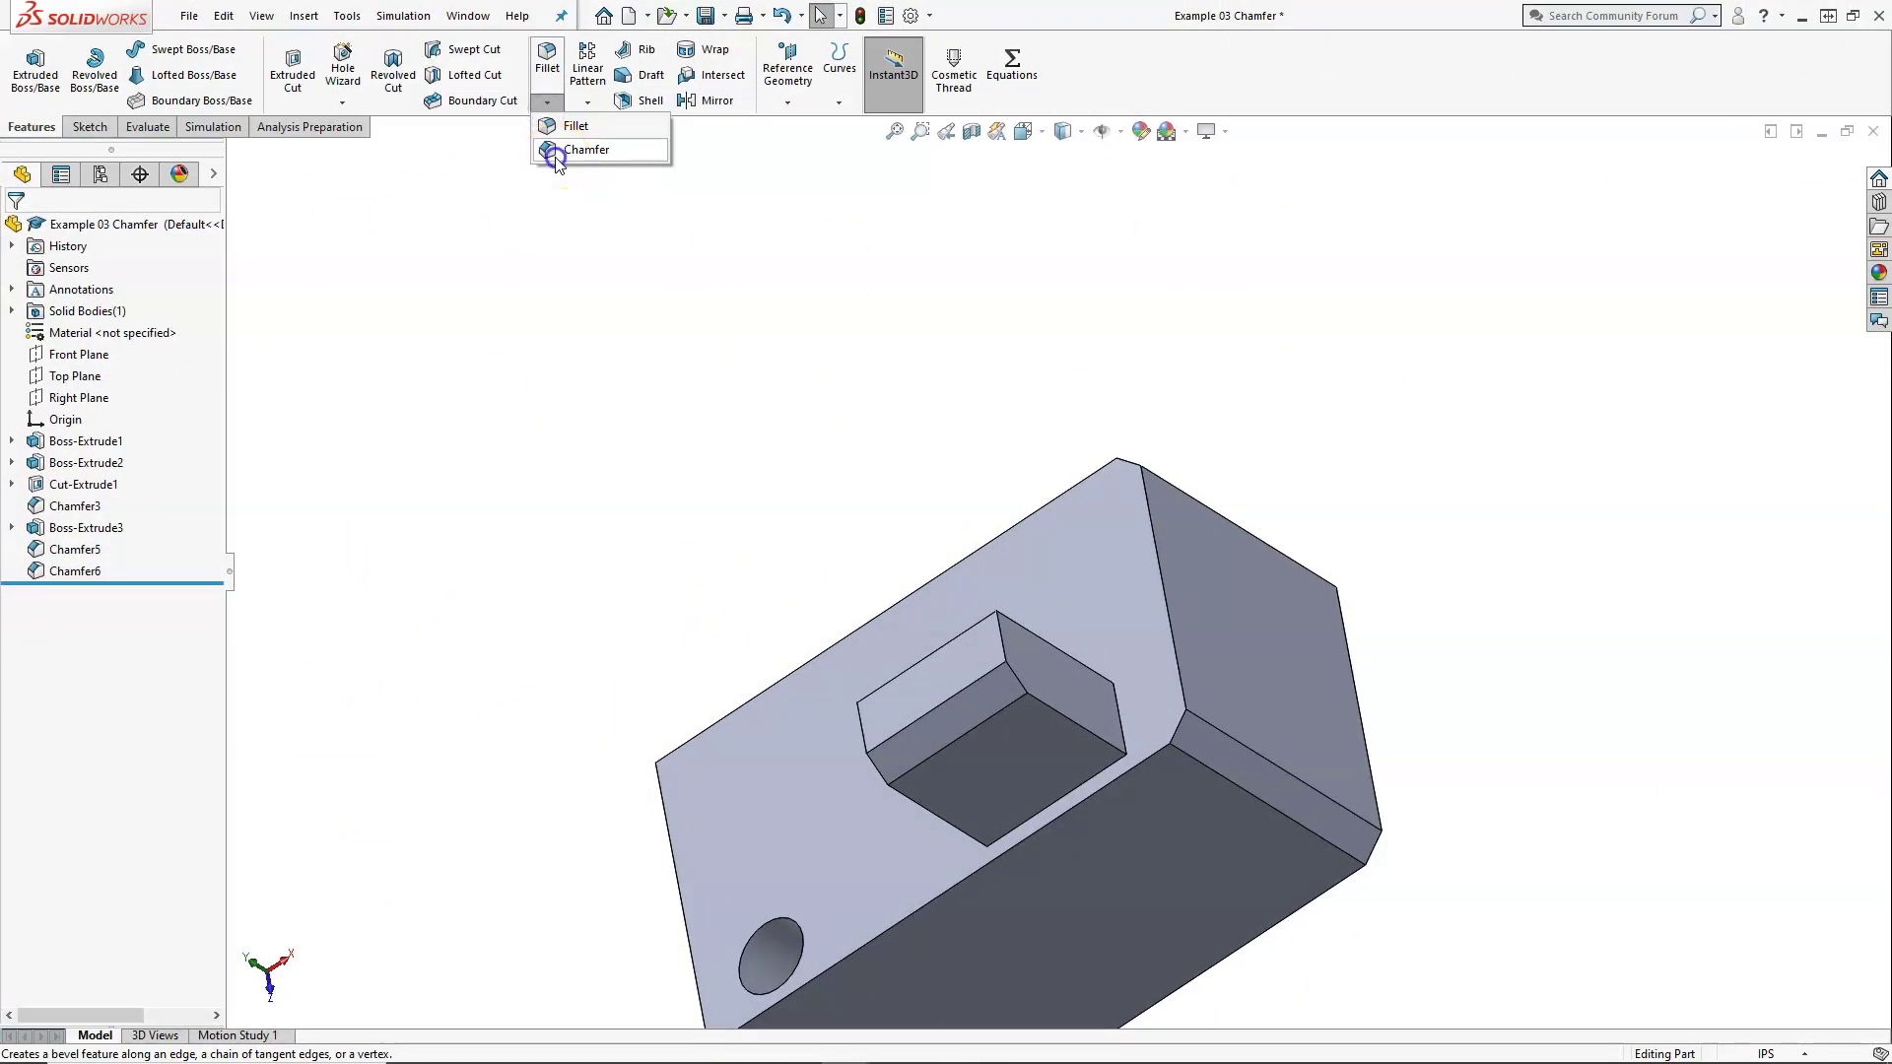
Start a chamfer on all edges of the block's large top face
{"action": "left_click", "coordinate": [557, 155]}
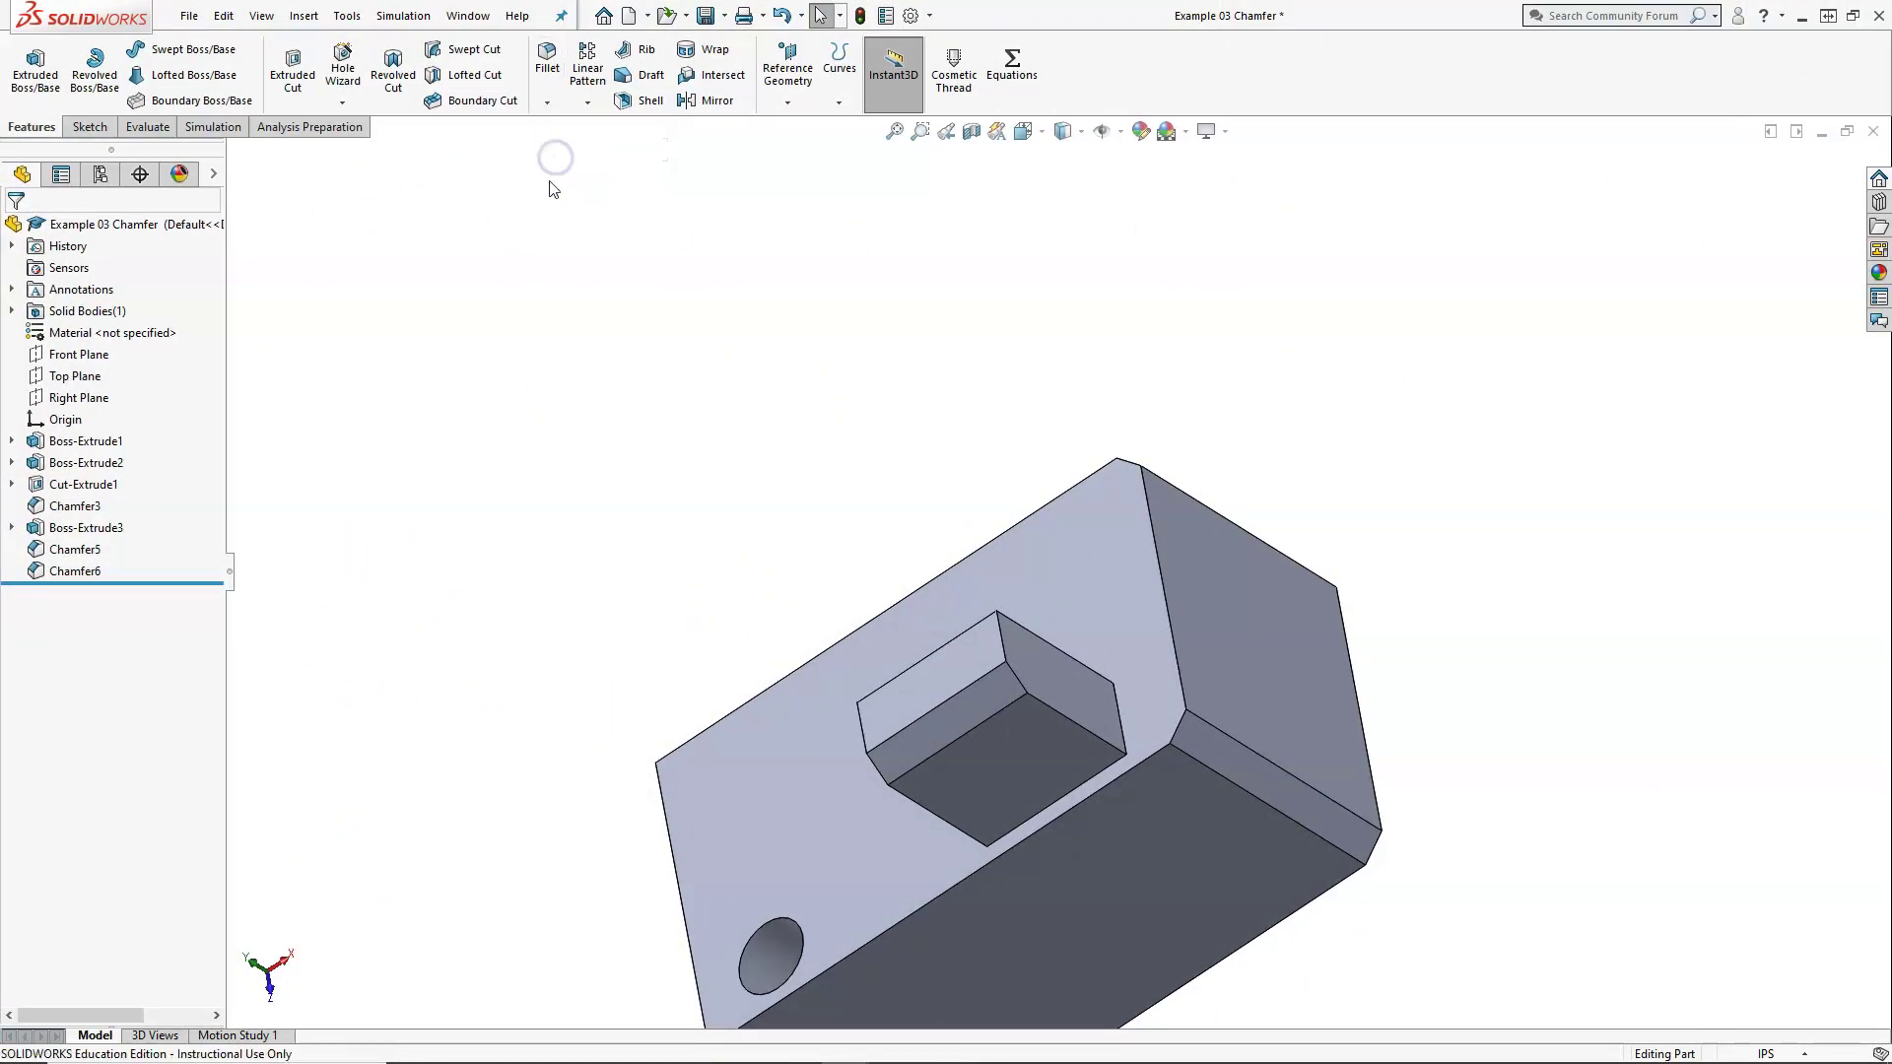
{"action": "left_click", "coordinate": [760, 770]}
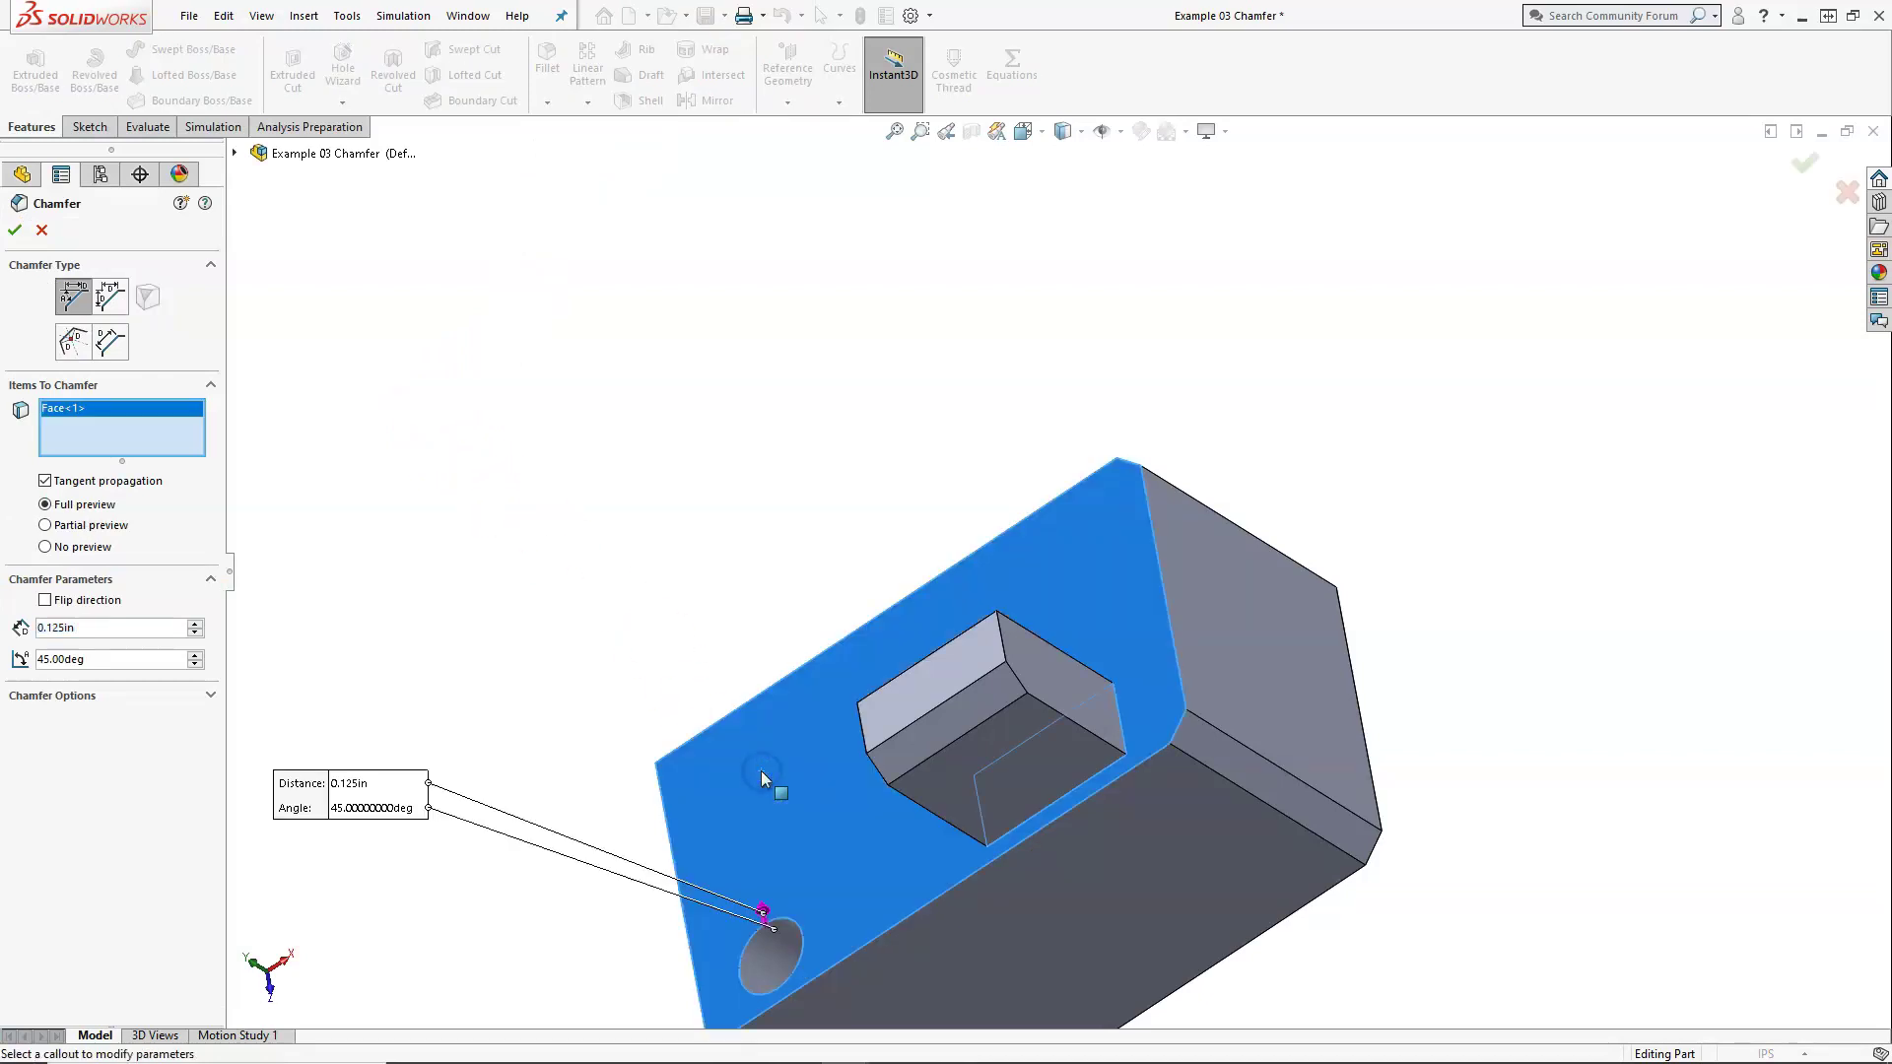
{"action": "middle_click_drag", "start_coordinate": [617, 730], "coordinate": [627, 569]}
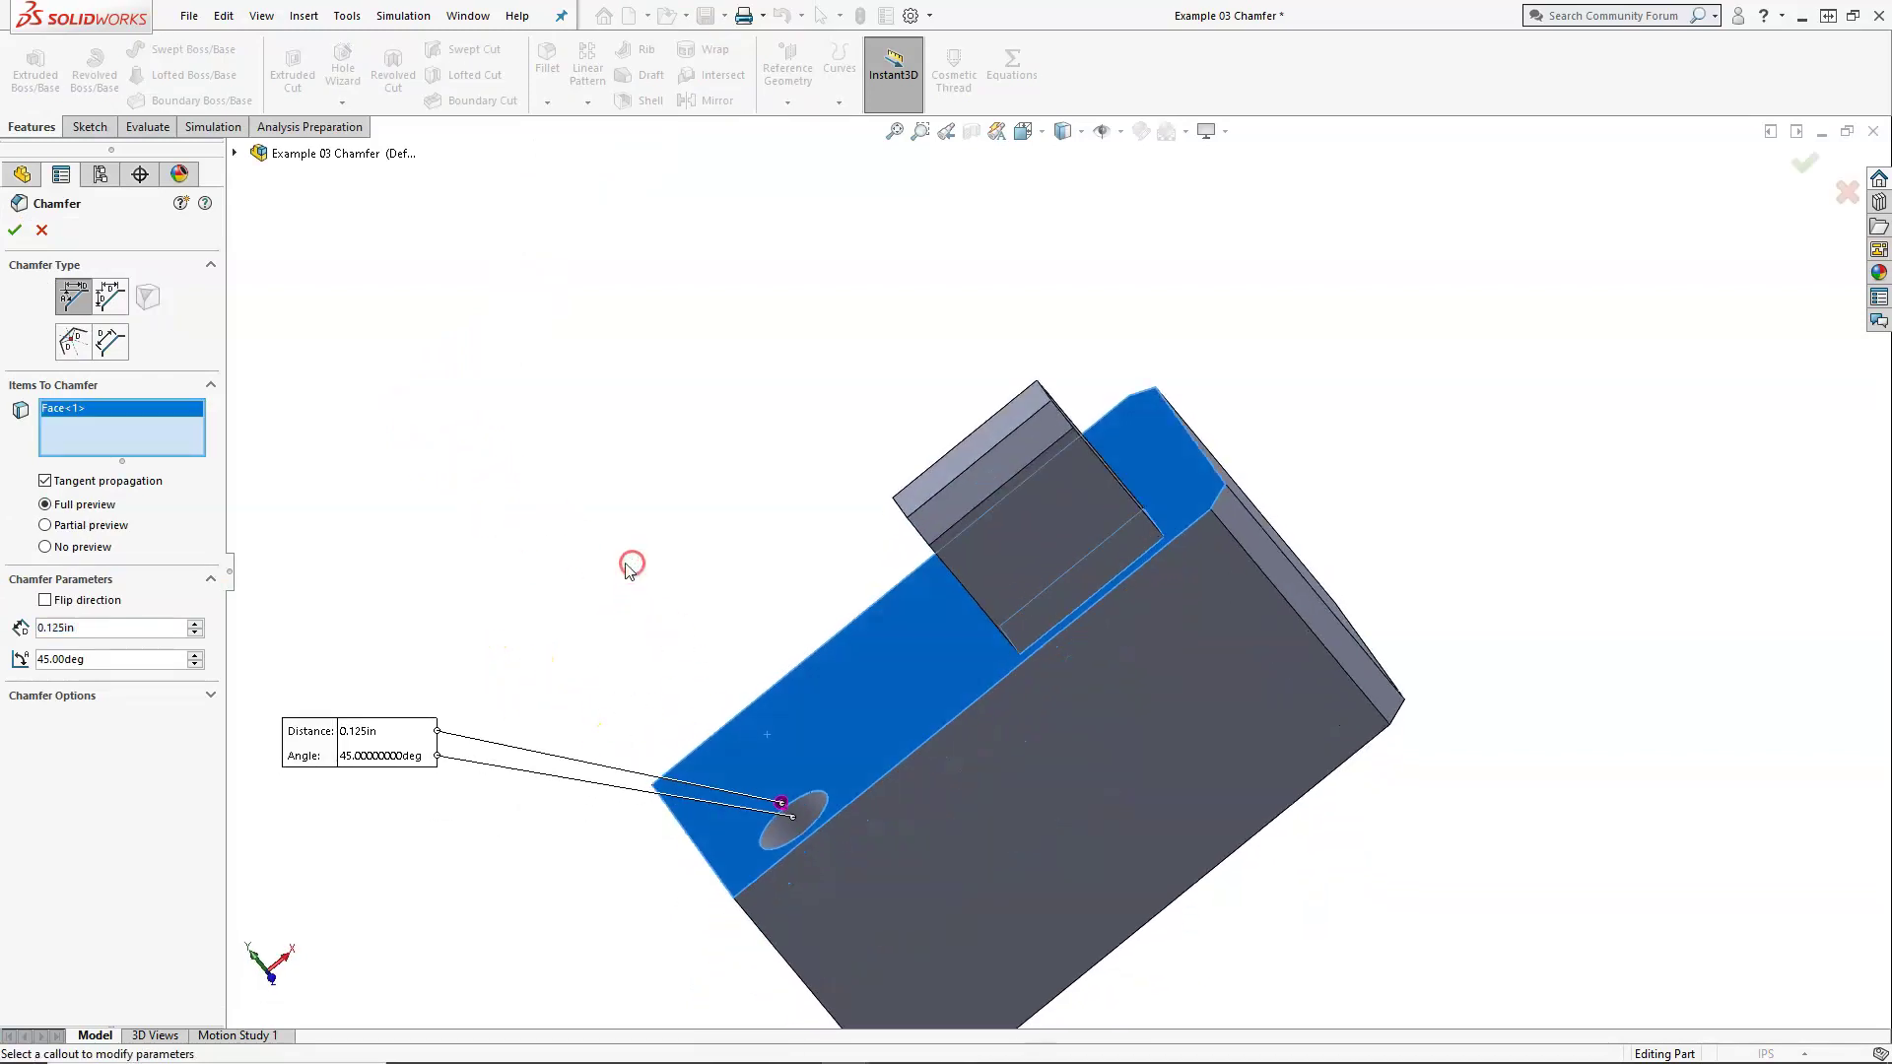
{"action": "left_click", "coordinate": [15, 230]}
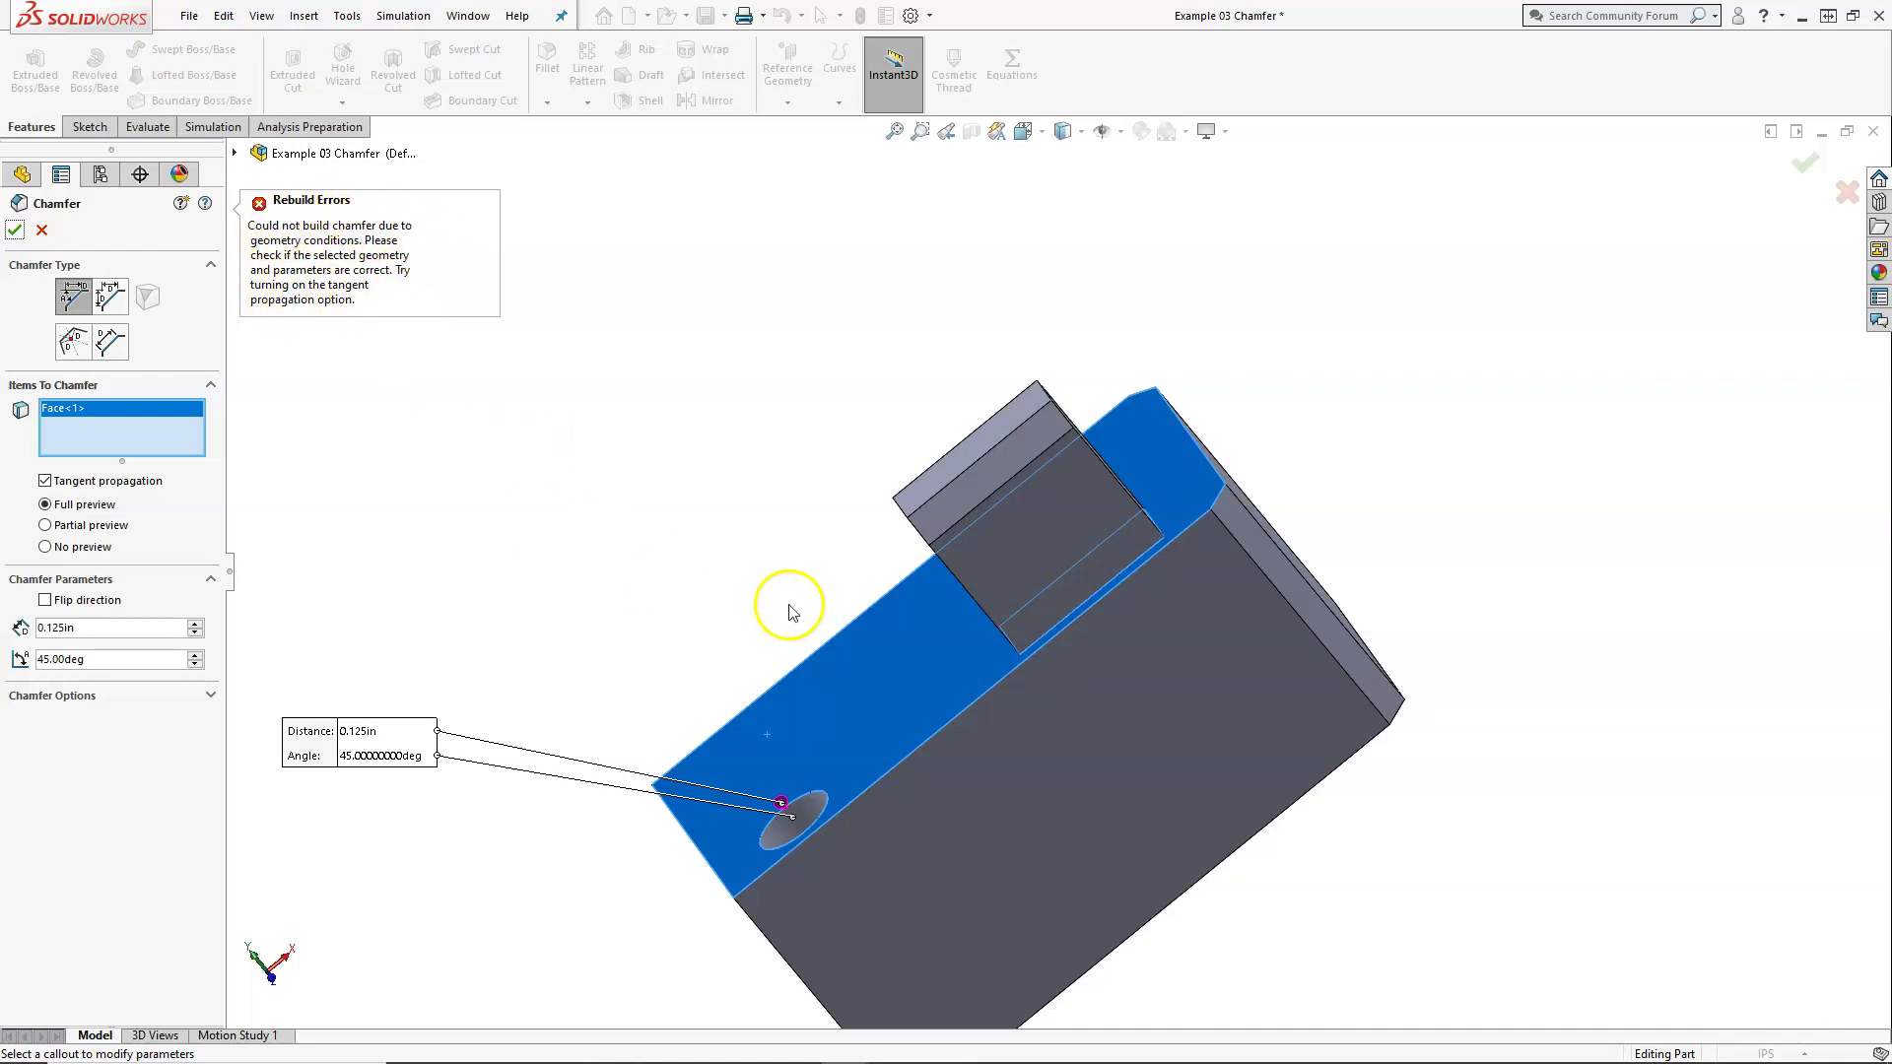
Set the top-face chamfer distance to 0.05 in and apply it
{"action": "left_click", "coordinate": [111, 635]}
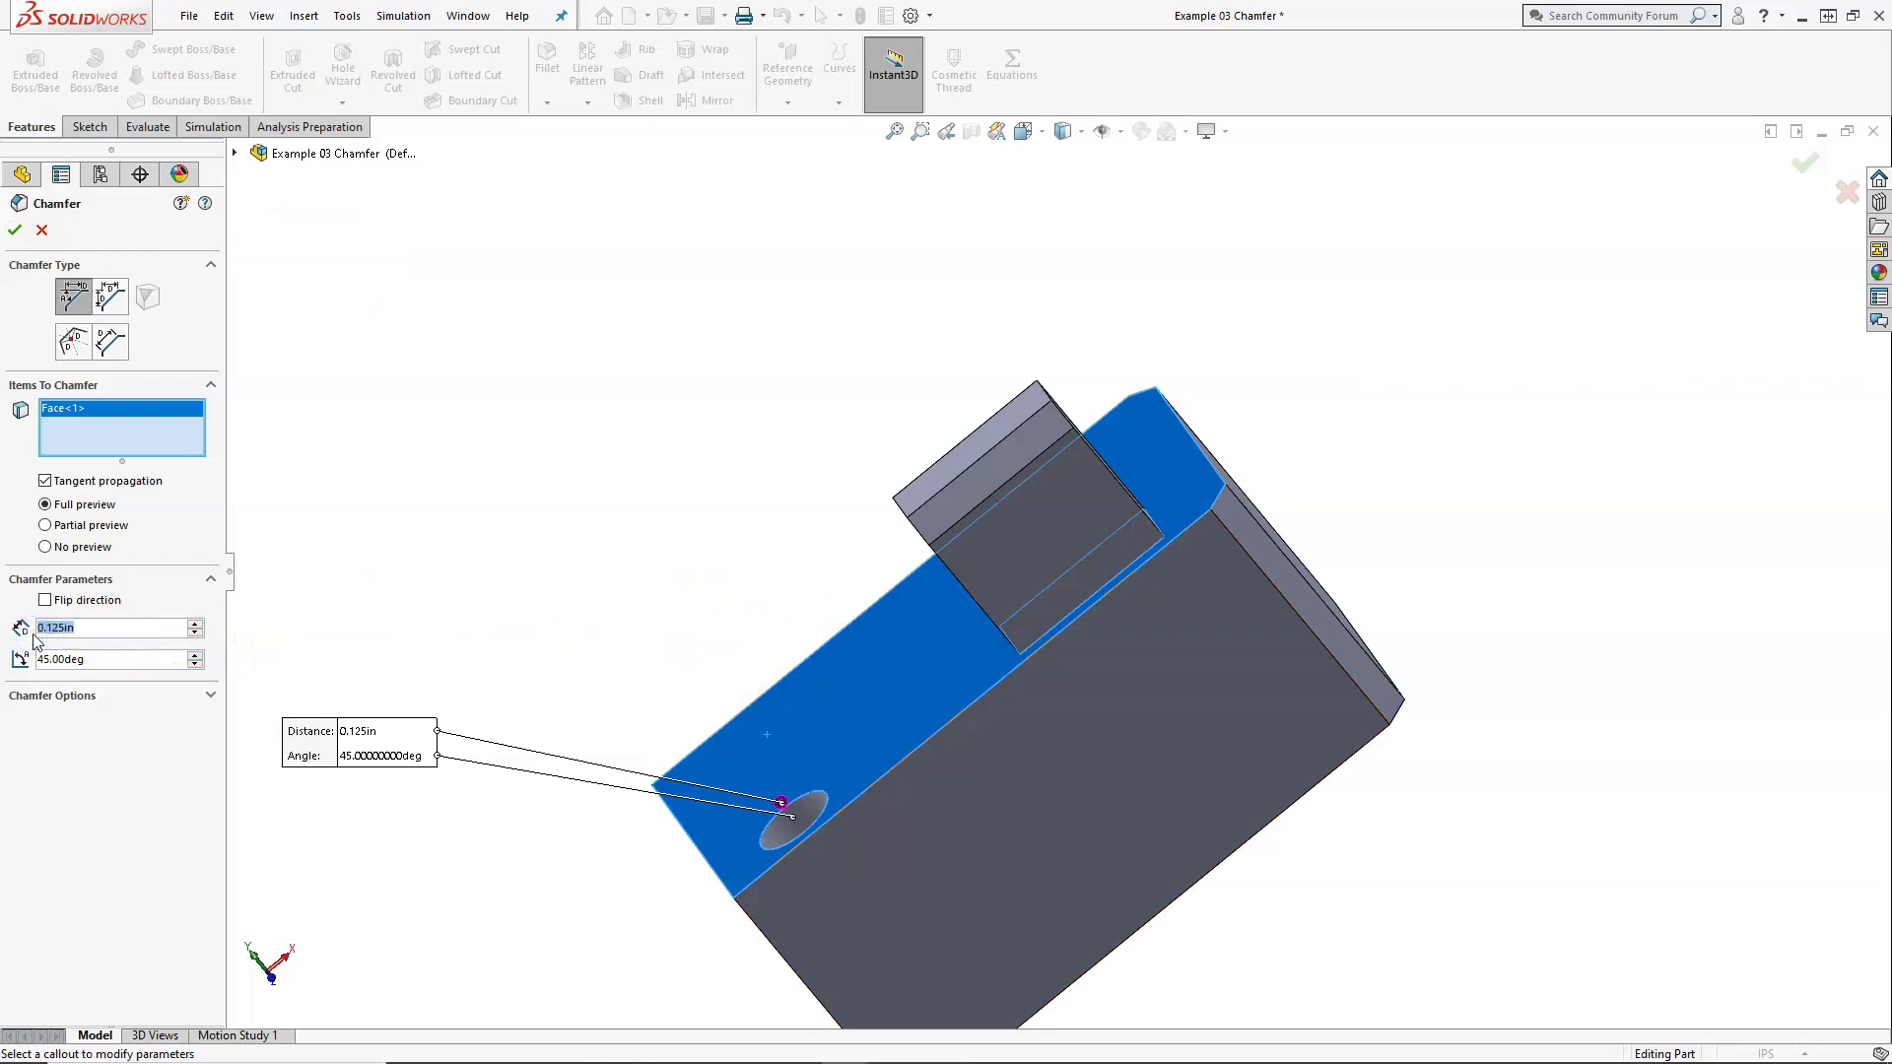
{"action": "type", "text": "0.10"}
{"action": "key", "text": "Return"}
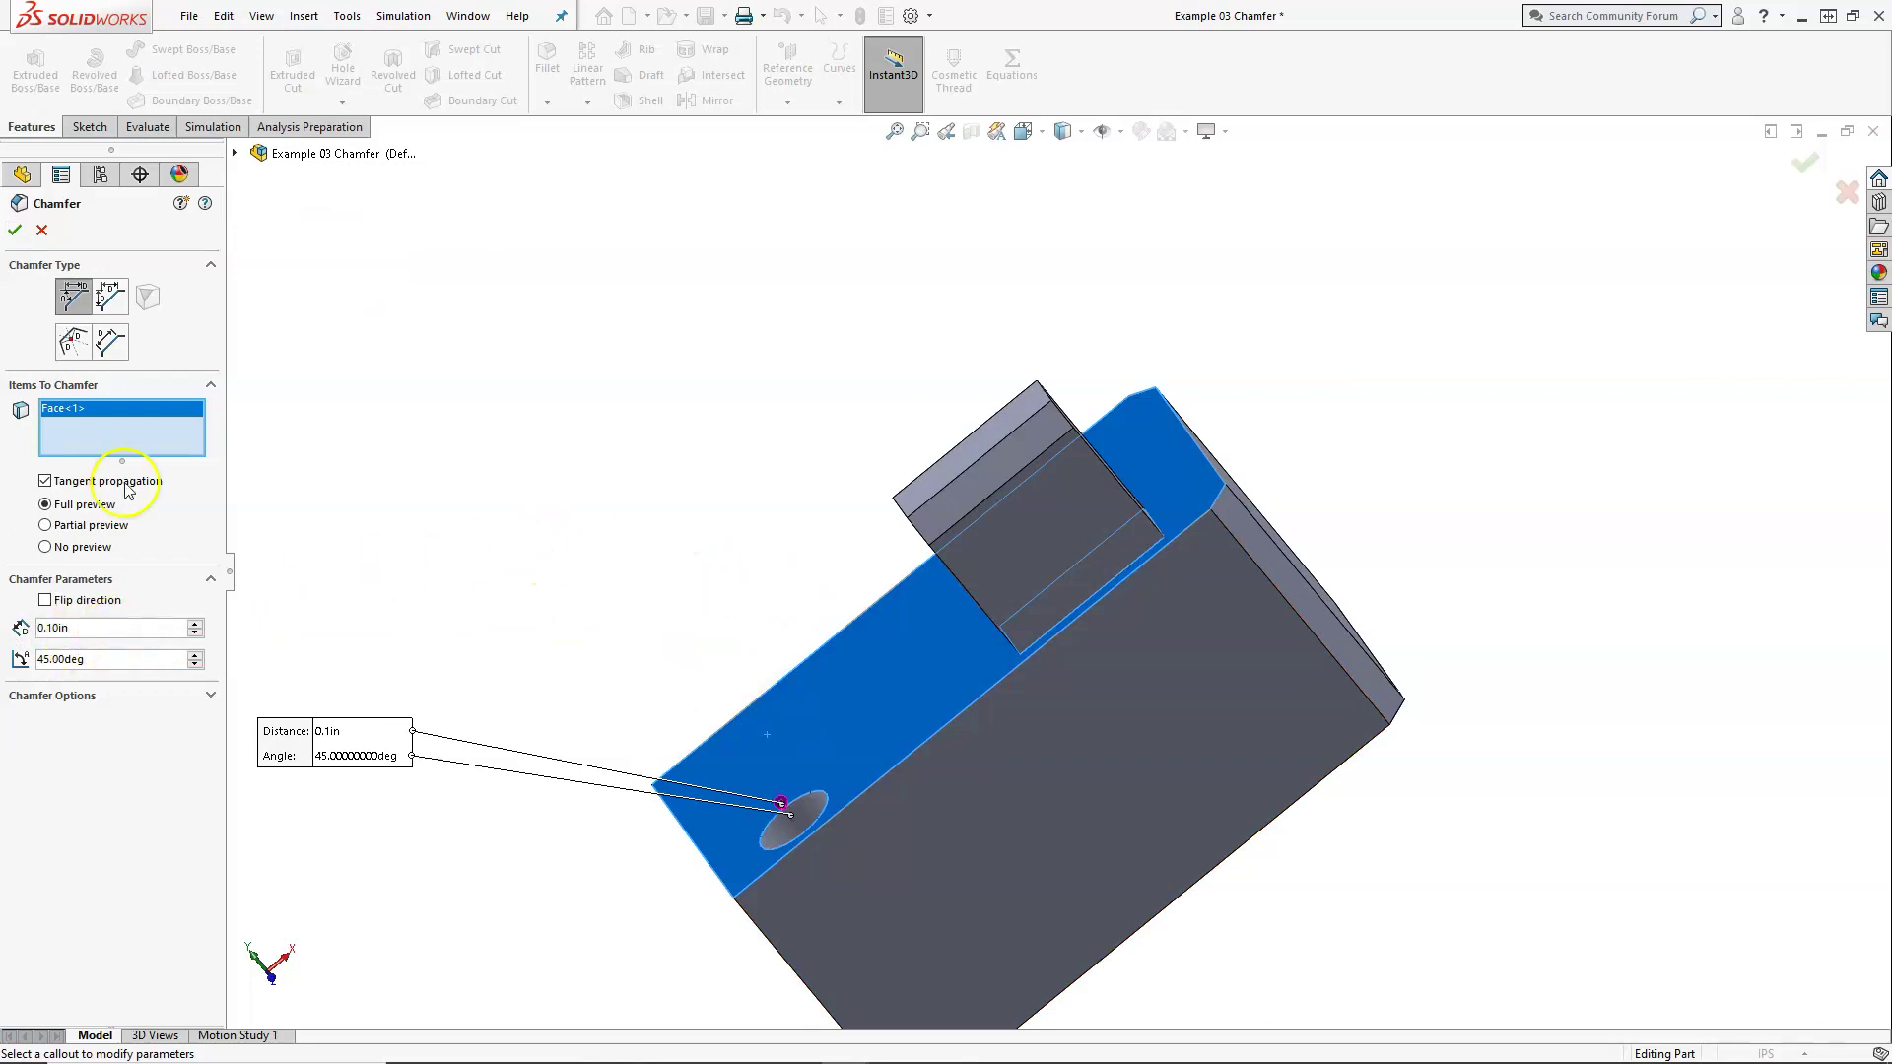
{"action": "double_click", "coordinate": [120, 627]}
{"action": "type", "text": "0.05"}
{"action": "key", "text": "Return"}
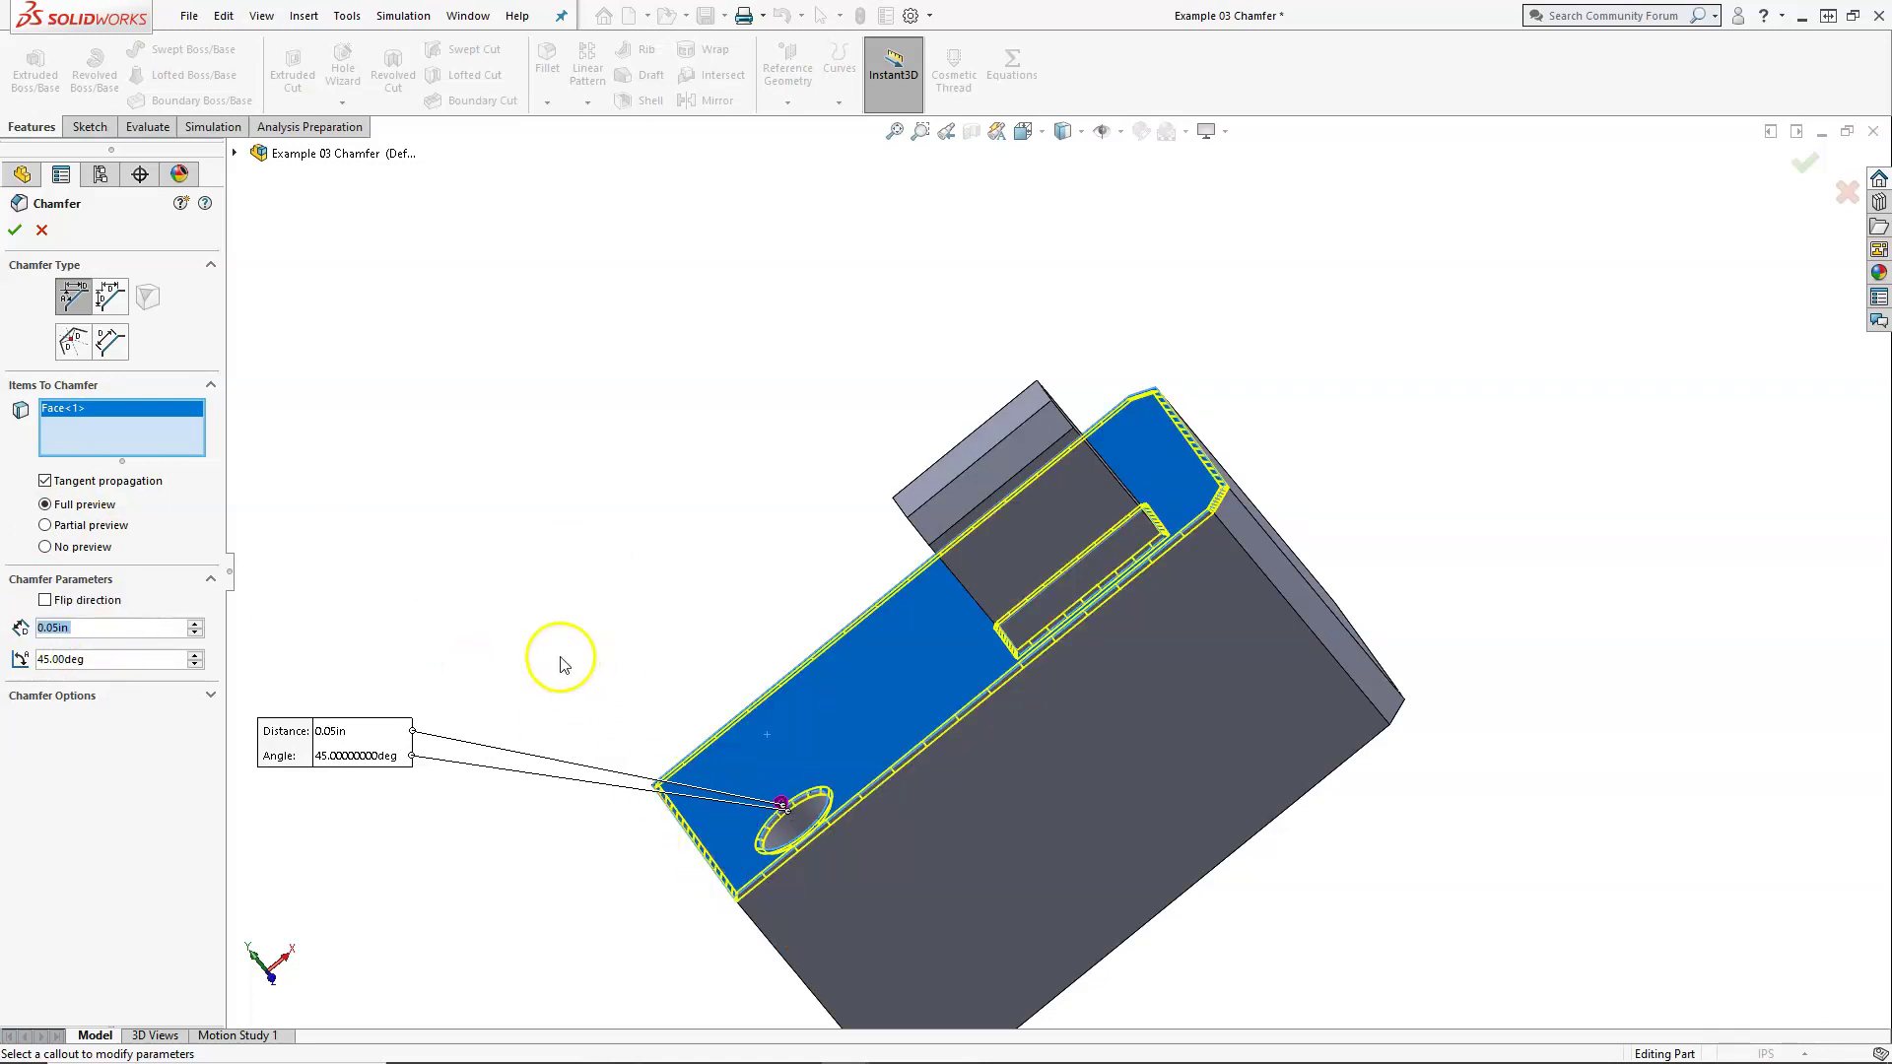
{"action": "left_click", "coordinate": [14, 230]}
Inspect the chamfered part from several sides, then return to trimetric view
{"action": "middle_click_drag", "start_coordinate": [641, 675], "coordinate": [605, 771]}
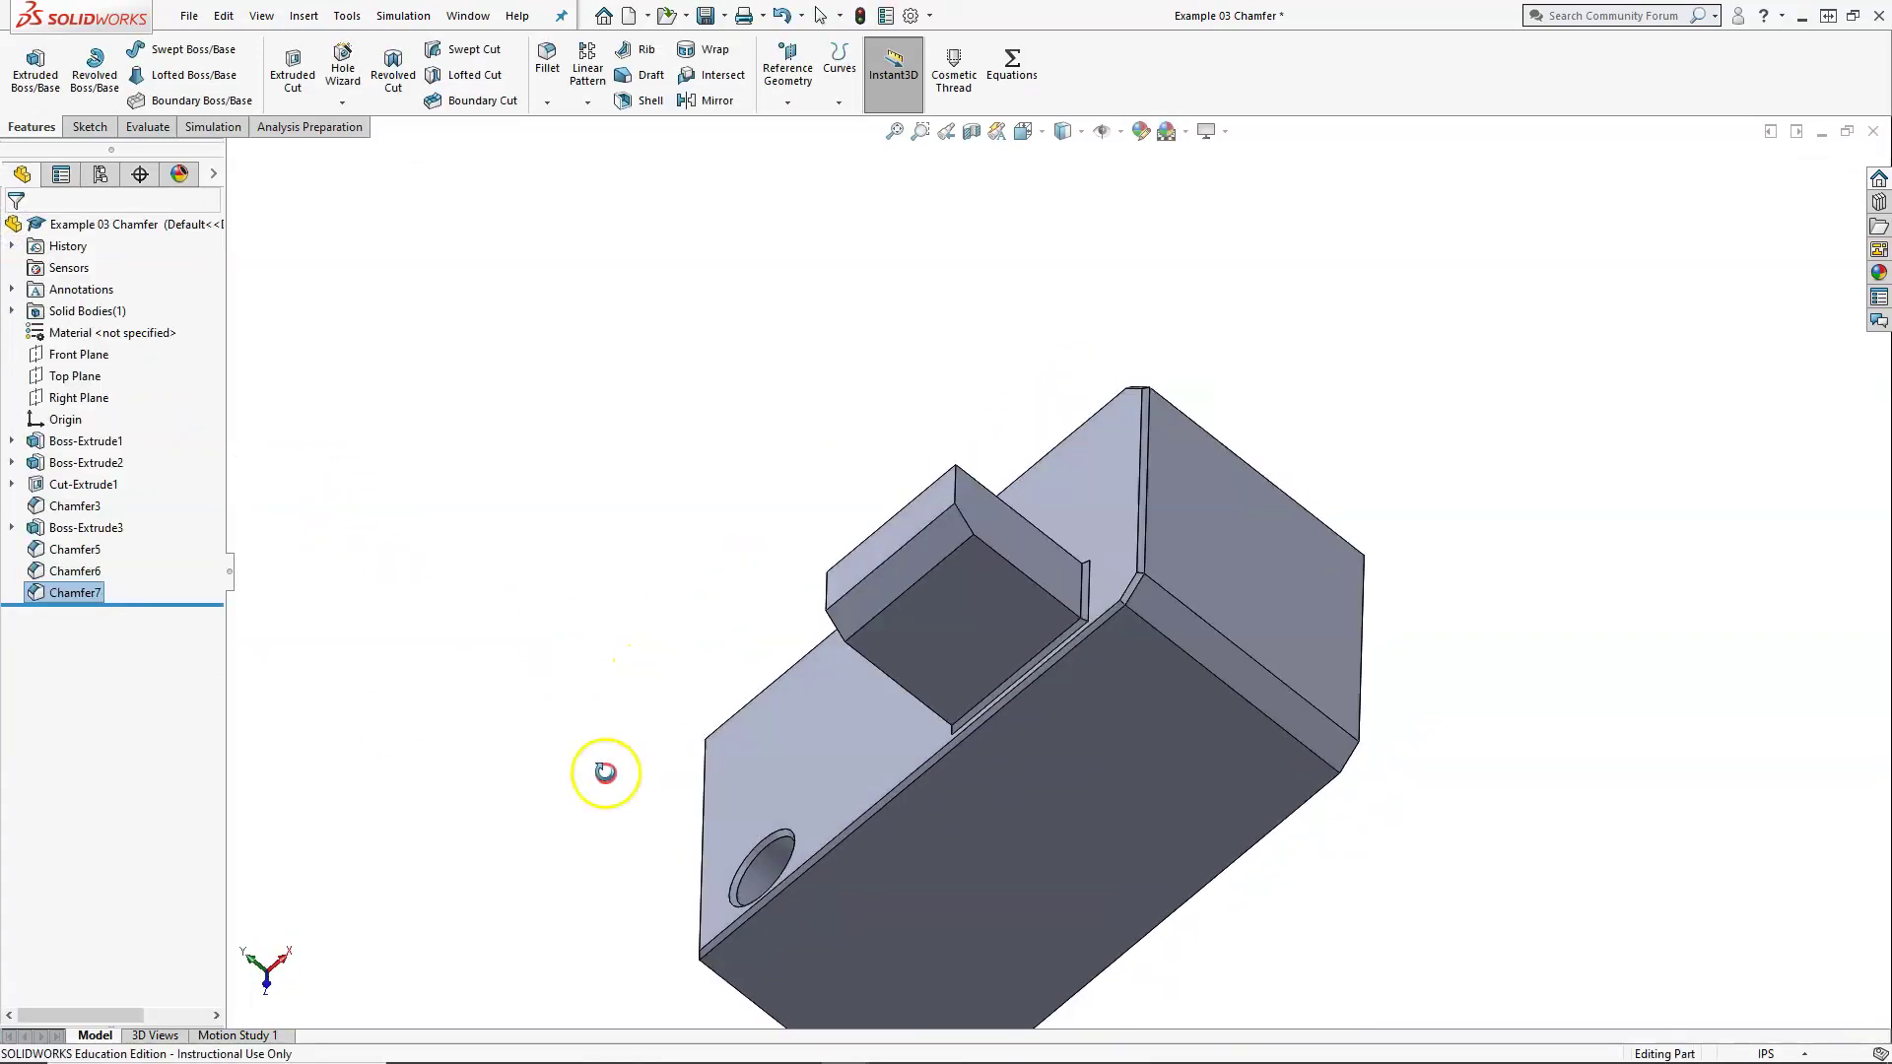
{"action": "middle_click_drag", "start_coordinate": [393, 730], "coordinate": [1110, 766]}
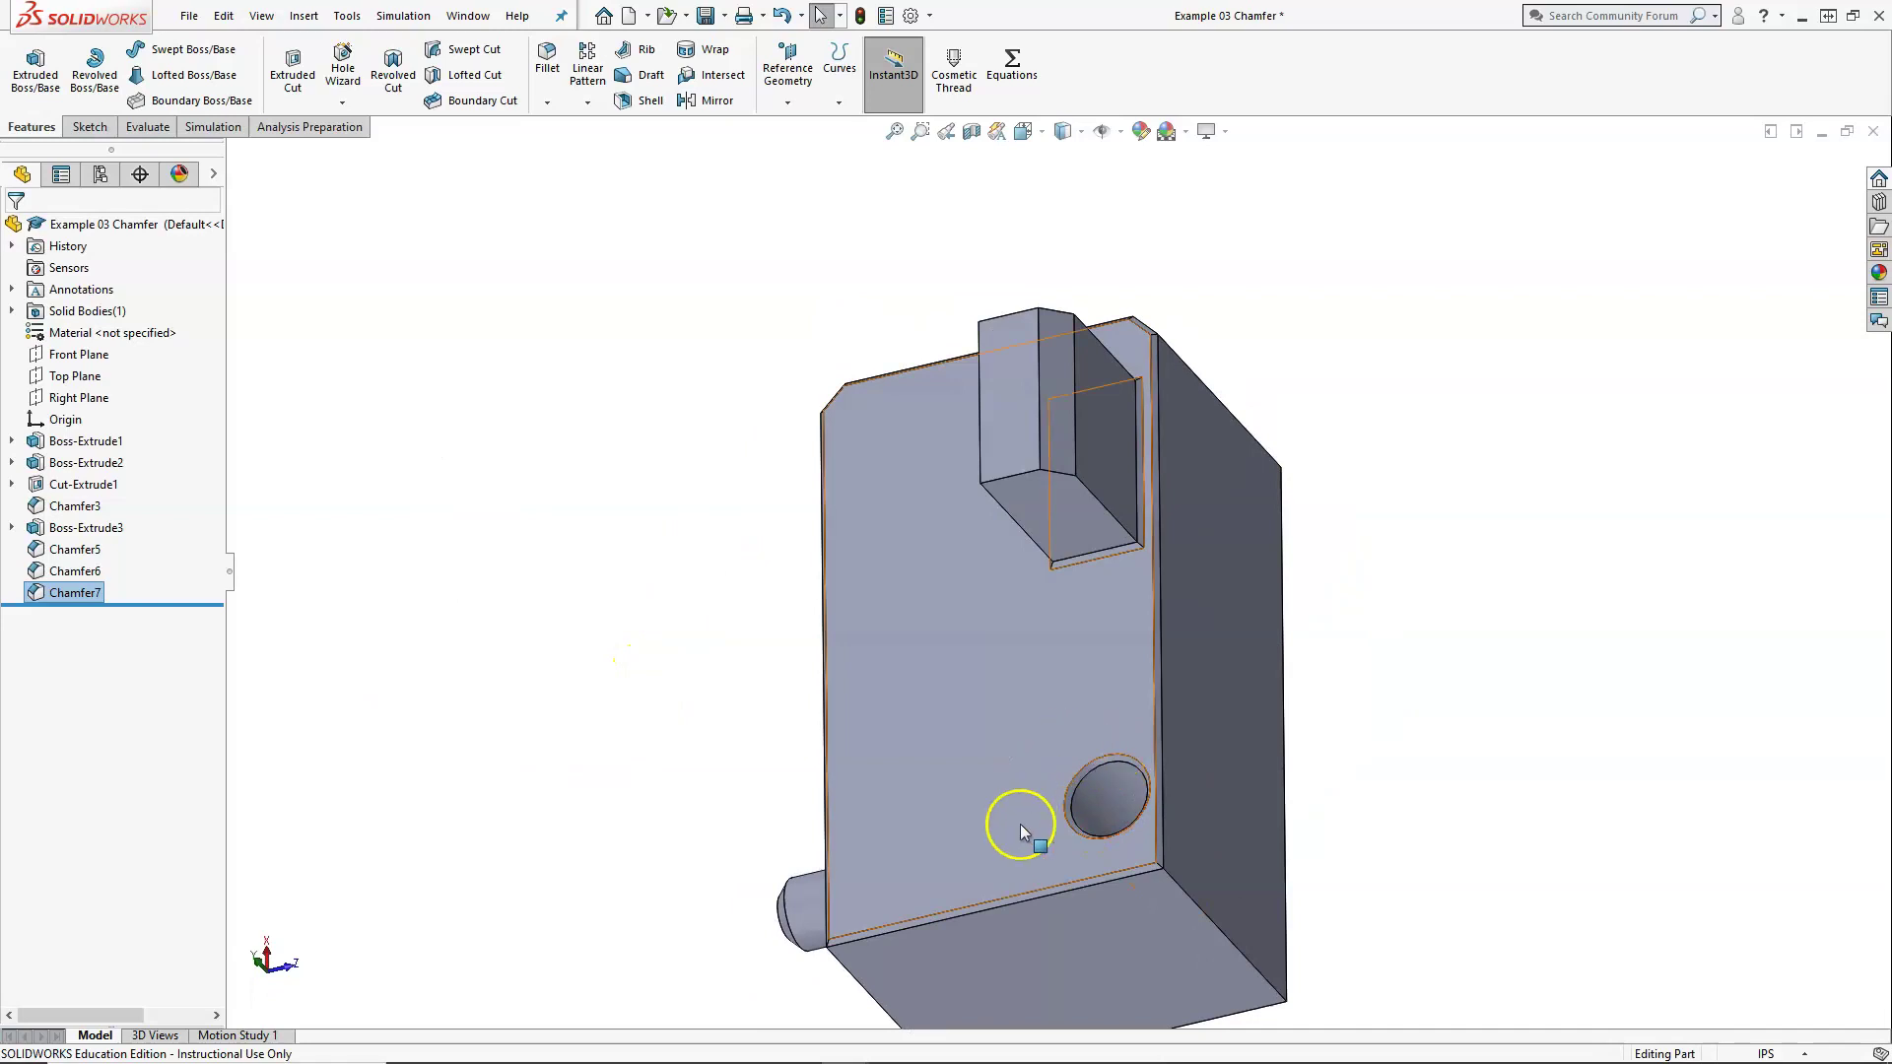
{"action": "middle_click_drag", "start_coordinate": [1022, 830], "coordinate": [1119, 633]}
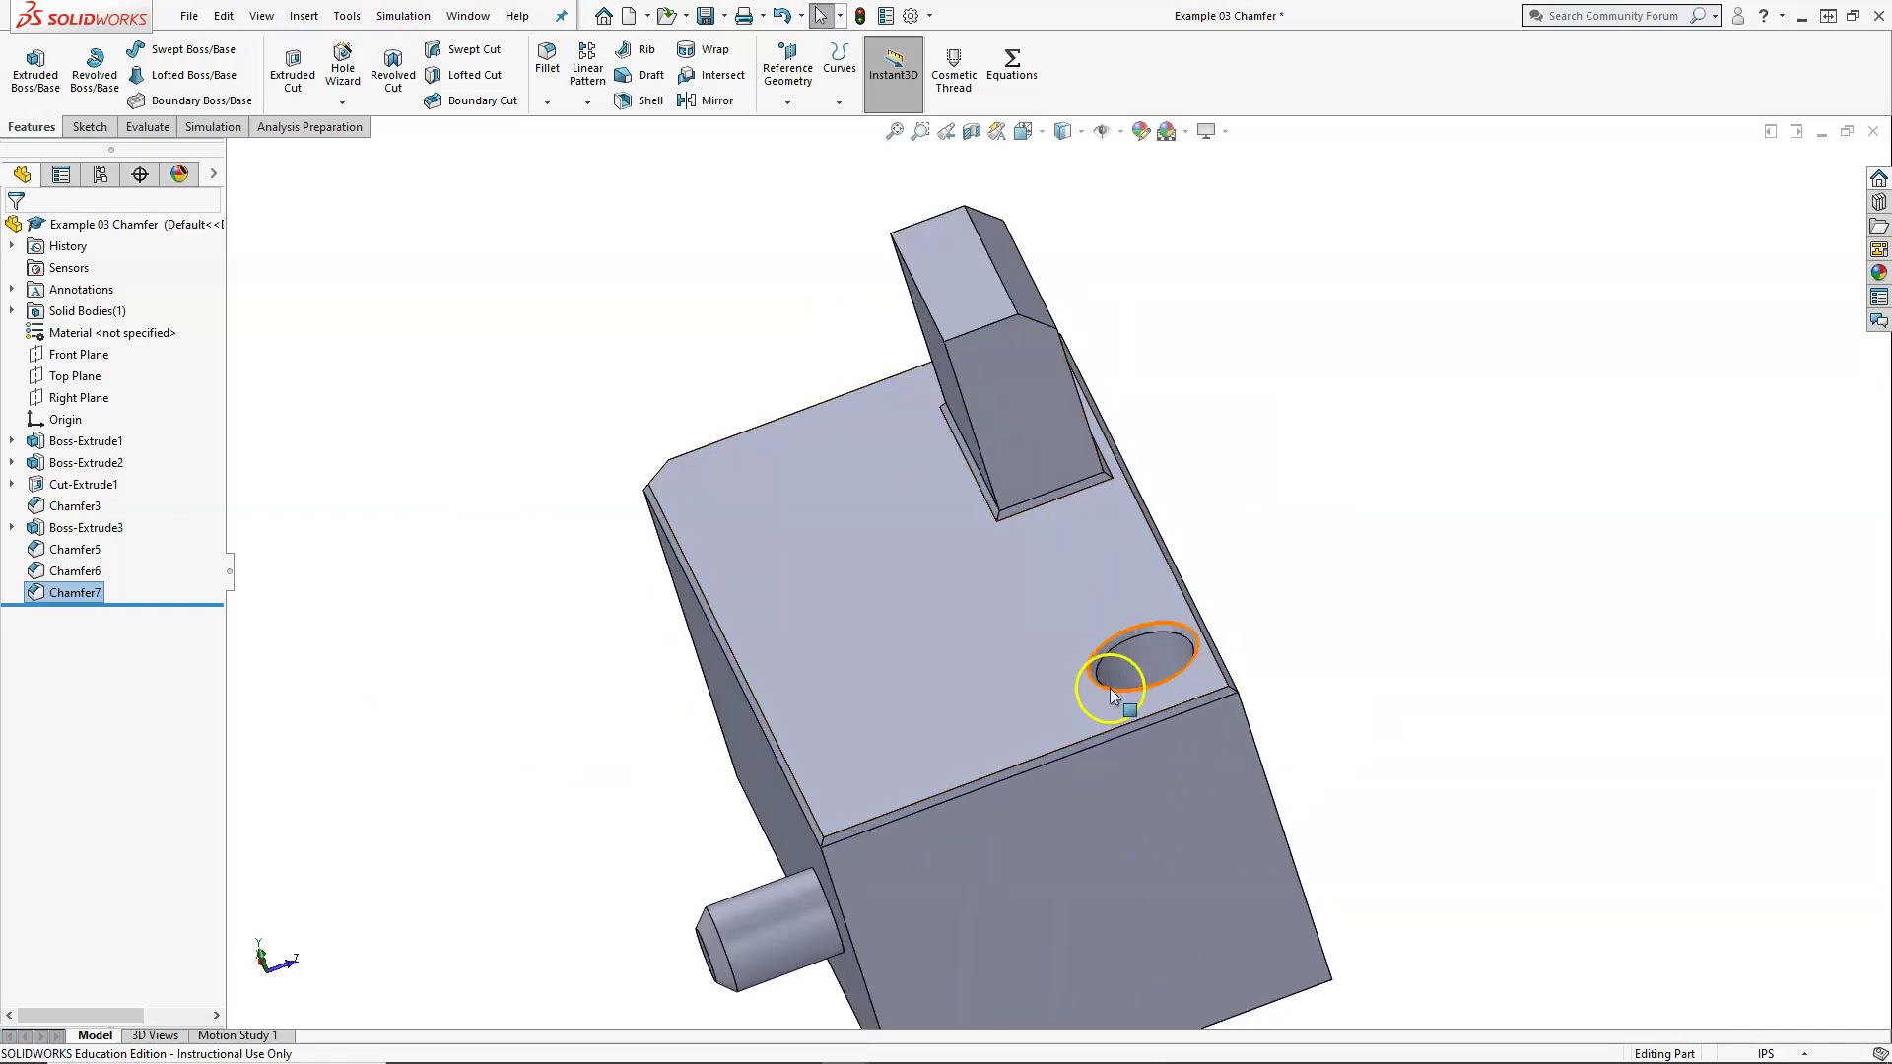
{"action": "key", "text": "ctrl+7"}
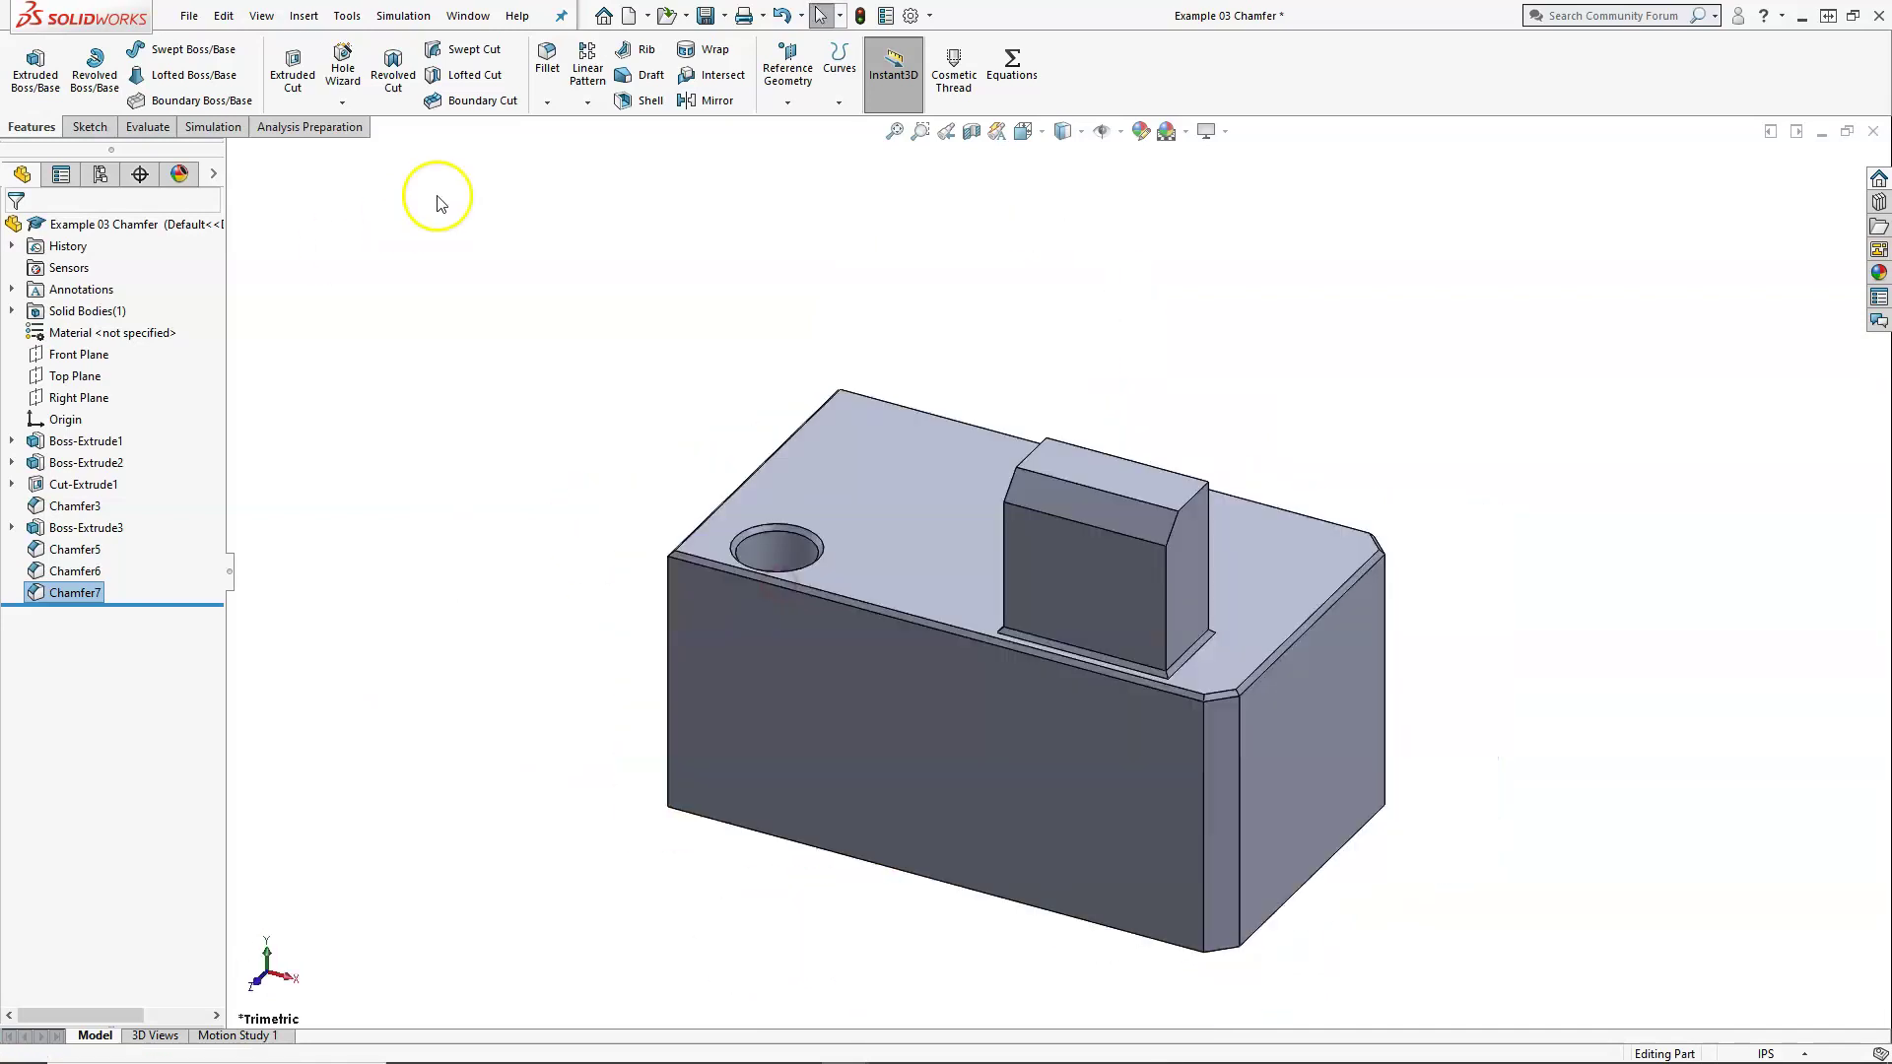
{"action": "left_click", "coordinate": [547, 101]}
Start a Distance-Distance chamfer set to Asymmetric, entering 0.1in as the second distance
{"action": "left_click", "coordinate": [567, 148]}
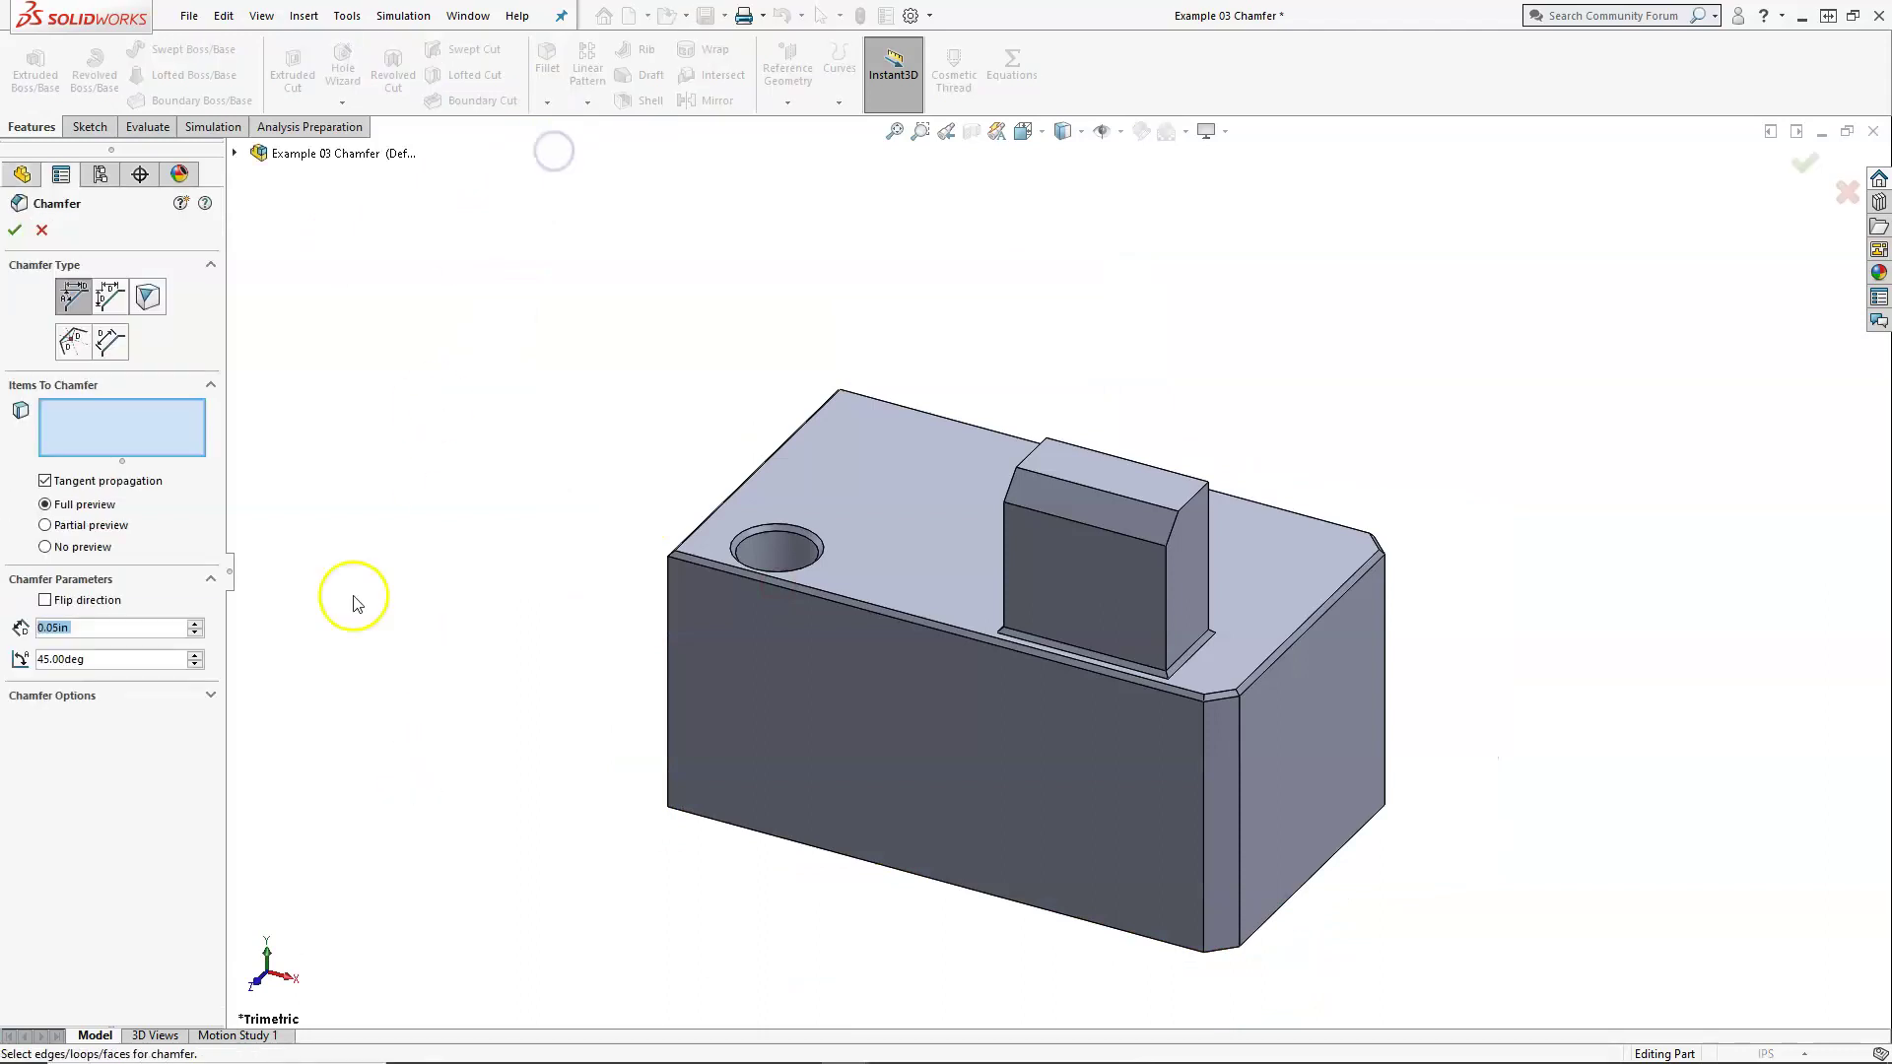
{"action": "left_click", "coordinate": [110, 295]}
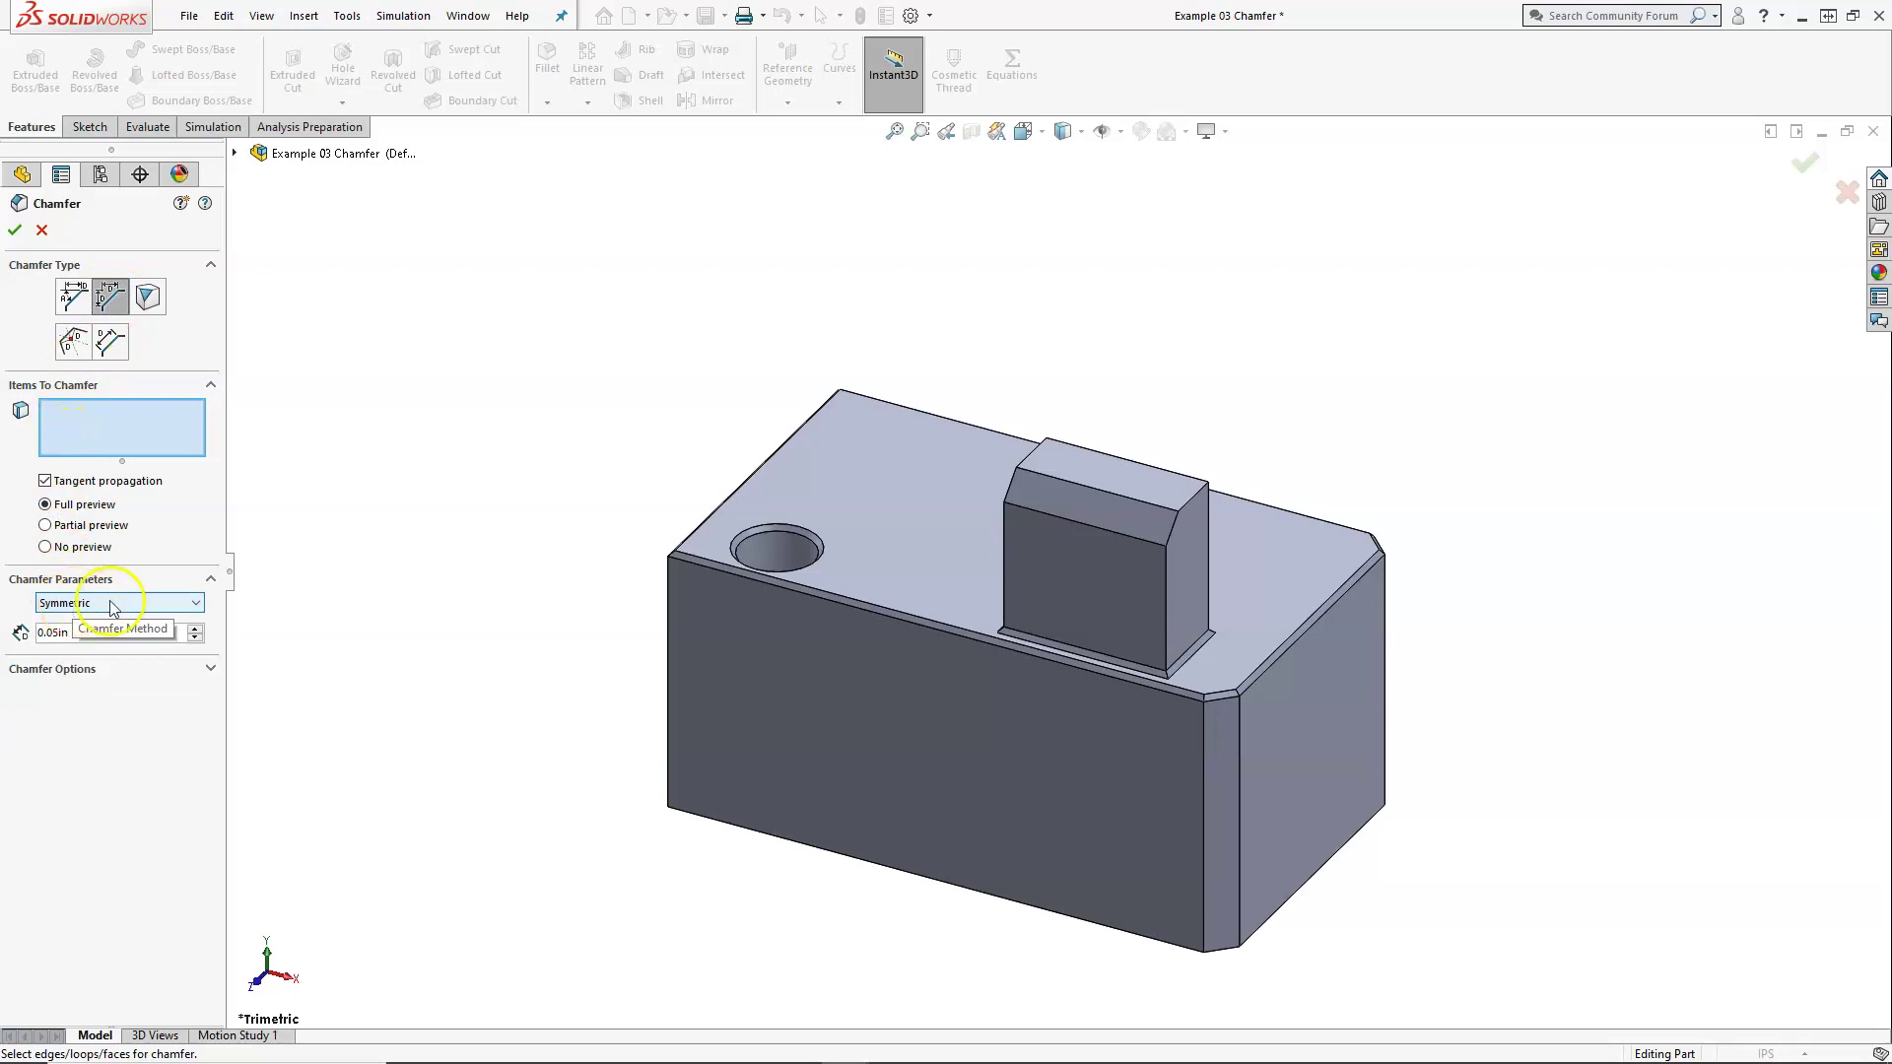
{"action": "left_click", "coordinate": [141, 604]}
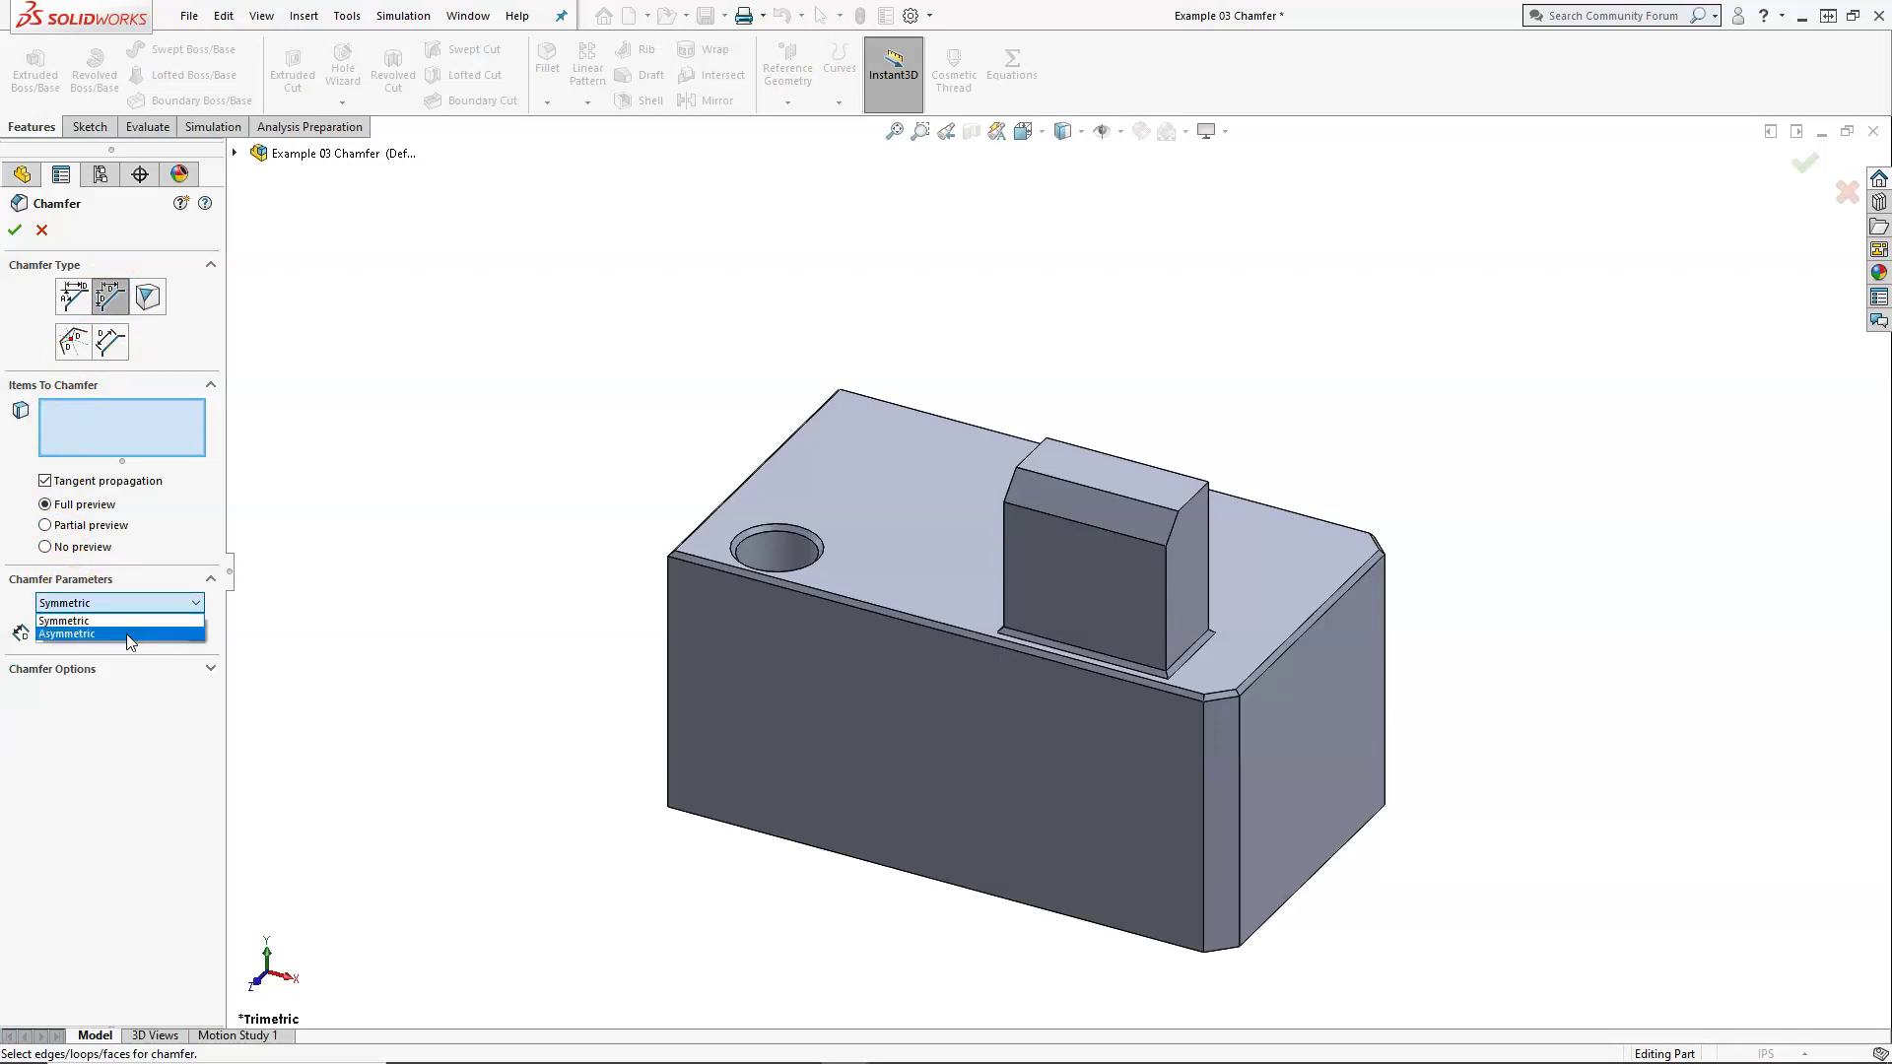
{"action": "left_click", "coordinate": [133, 633]}
{"action": "left_click_drag", "start_coordinate": [106, 664], "coordinate": [21, 675]}
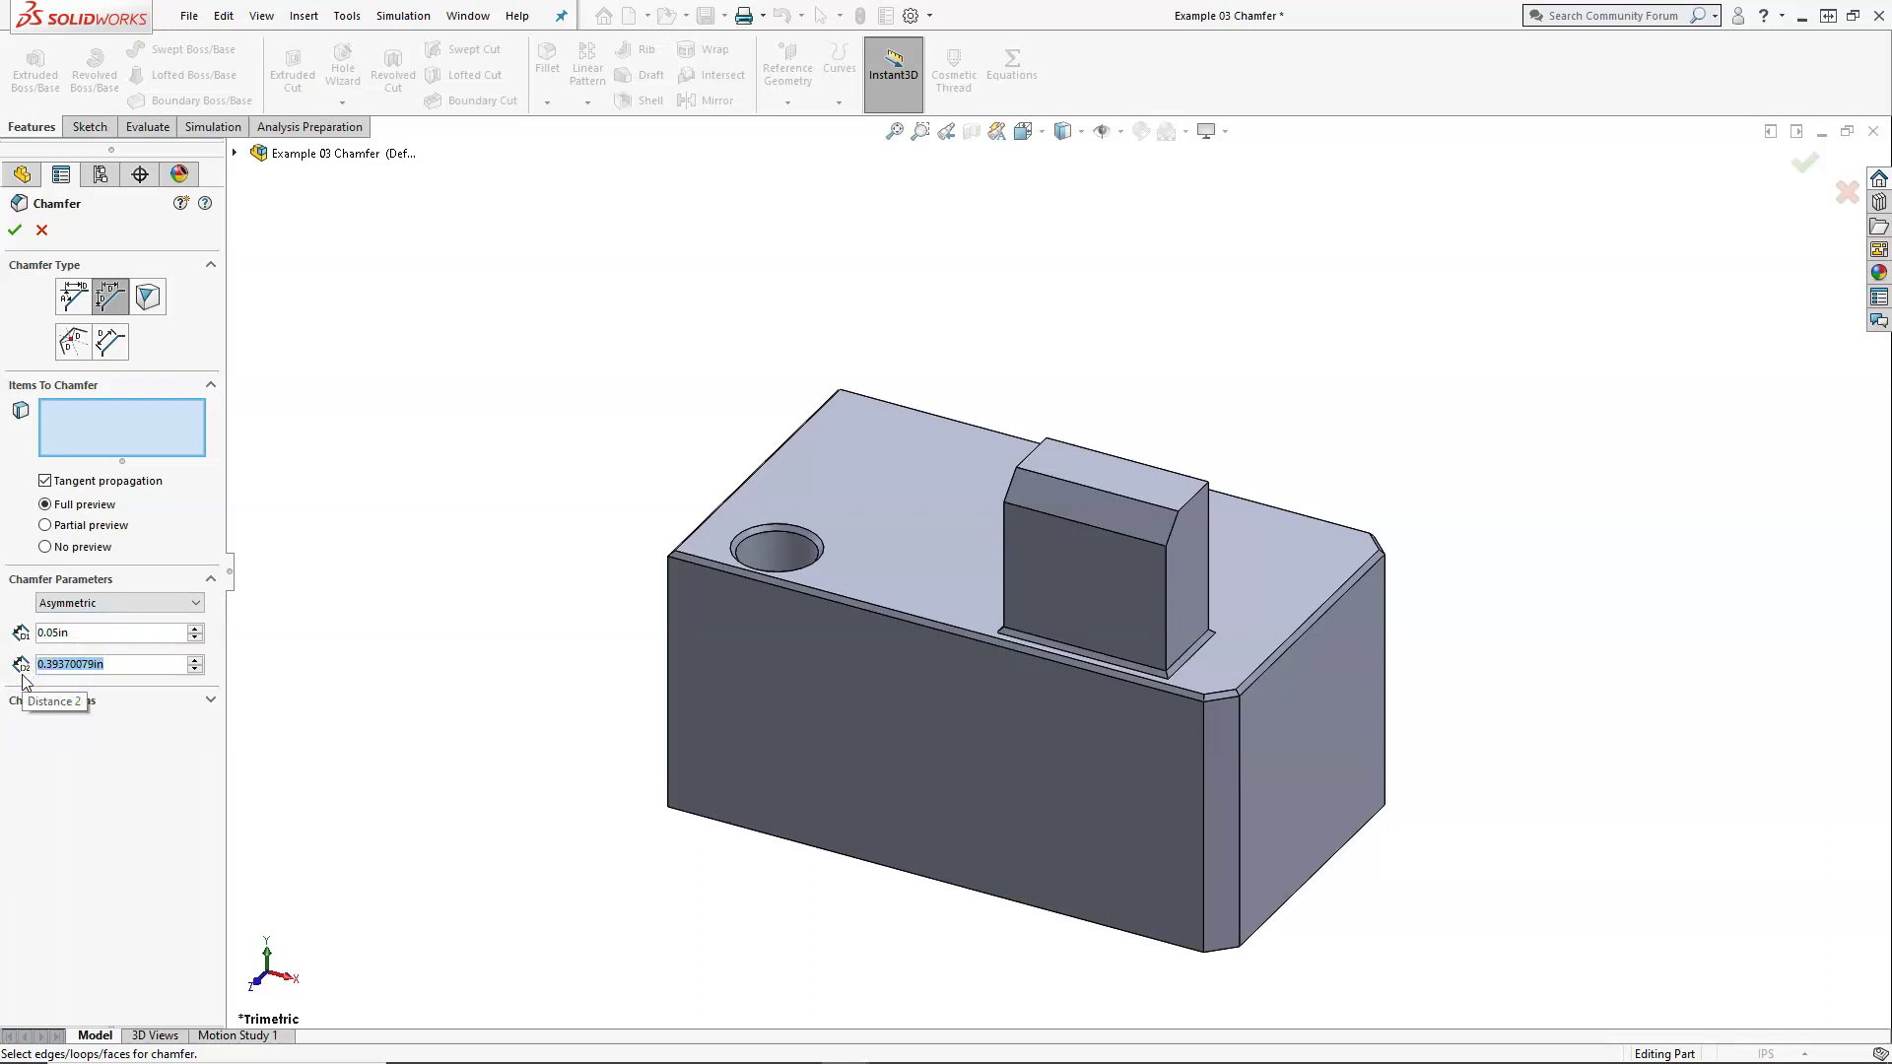
{"action": "type", "text": "0.1"}
{"action": "key", "text": "Return"}
Chamfer the block's lower long edge at 0.15in by 0.50in and accept it
{"action": "middle_click_drag", "start_coordinate": [380, 642], "coordinate": [544, 500]}
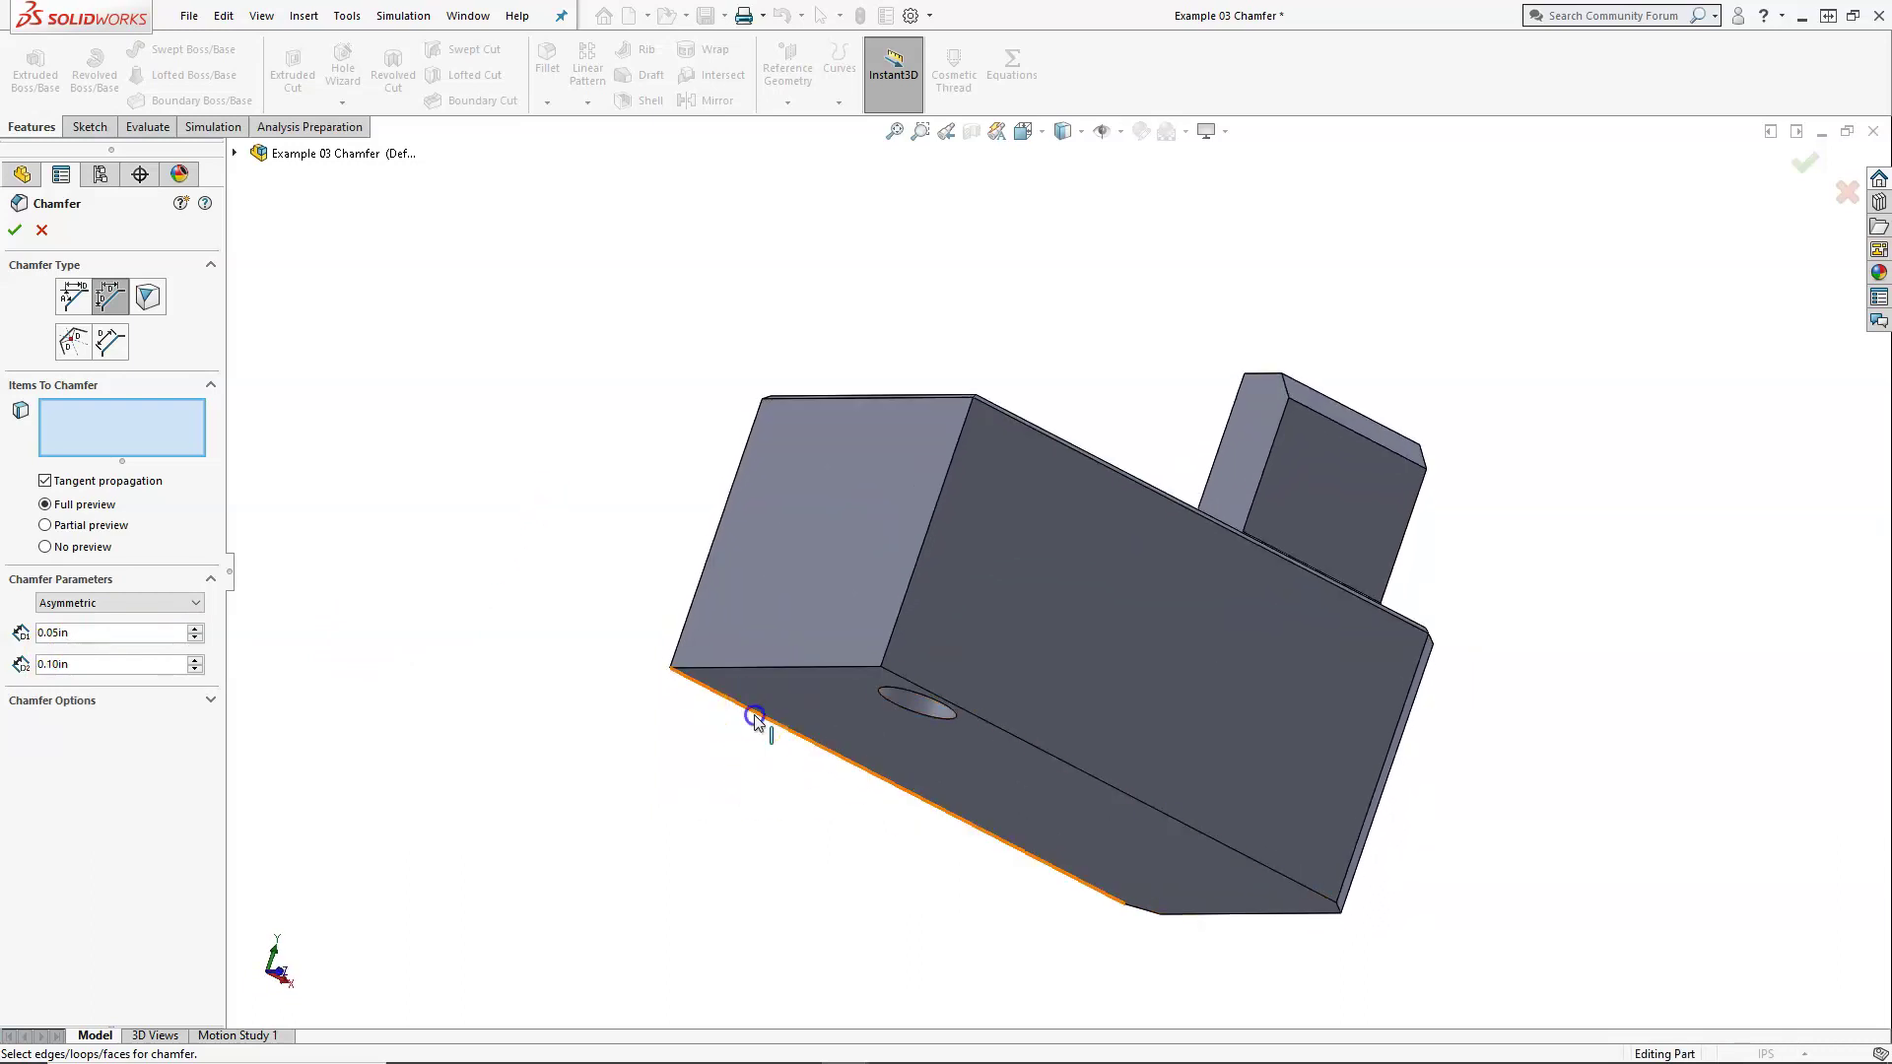
{"action": "left_click", "coordinate": [754, 715]}
{"action": "middle_click_drag", "start_coordinate": [620, 788], "coordinate": [782, 706]}
{"action": "scroll", "coordinate": [782, 694], "scroll_direction": "down", "scroll_amount": 3}
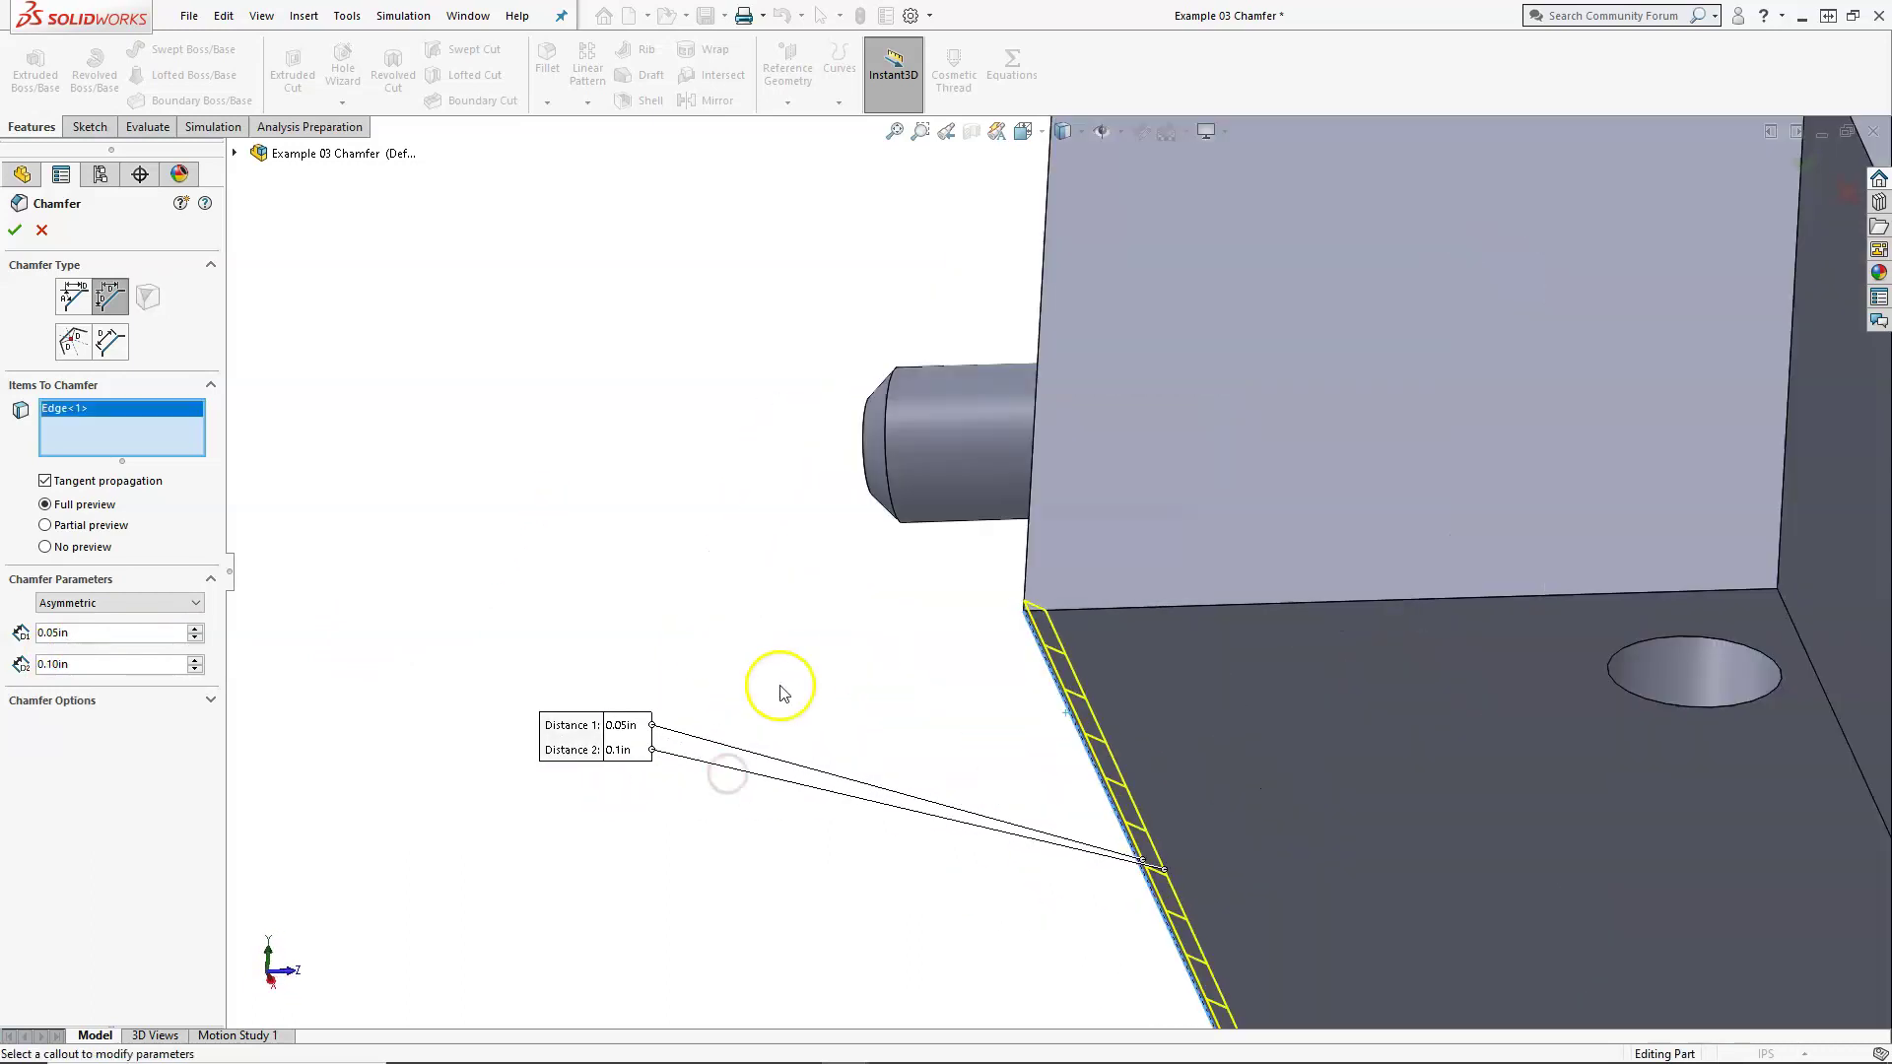
{"action": "left_click", "coordinate": [193, 630]}
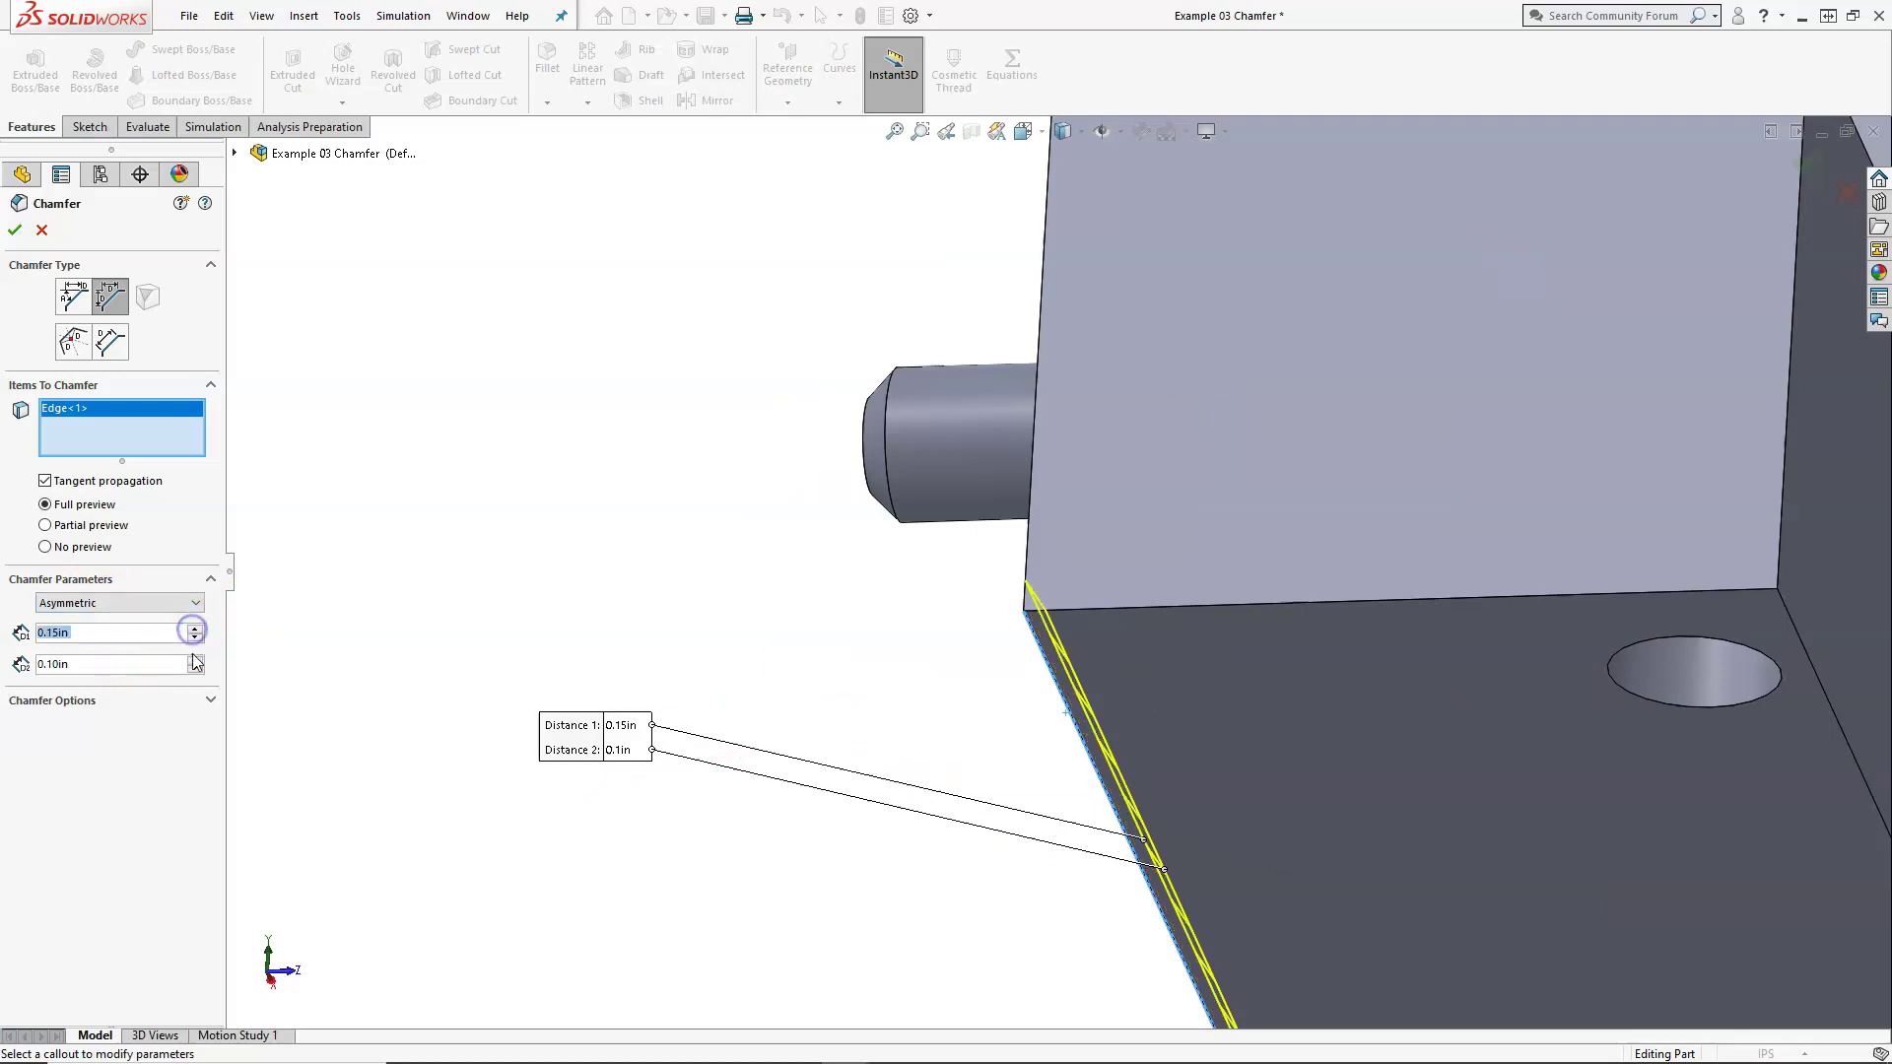
{"action": "left_click", "coordinate": [193, 658]}
{"action": "middle_click_drag", "start_coordinate": [613, 592], "coordinate": [654, 700]}
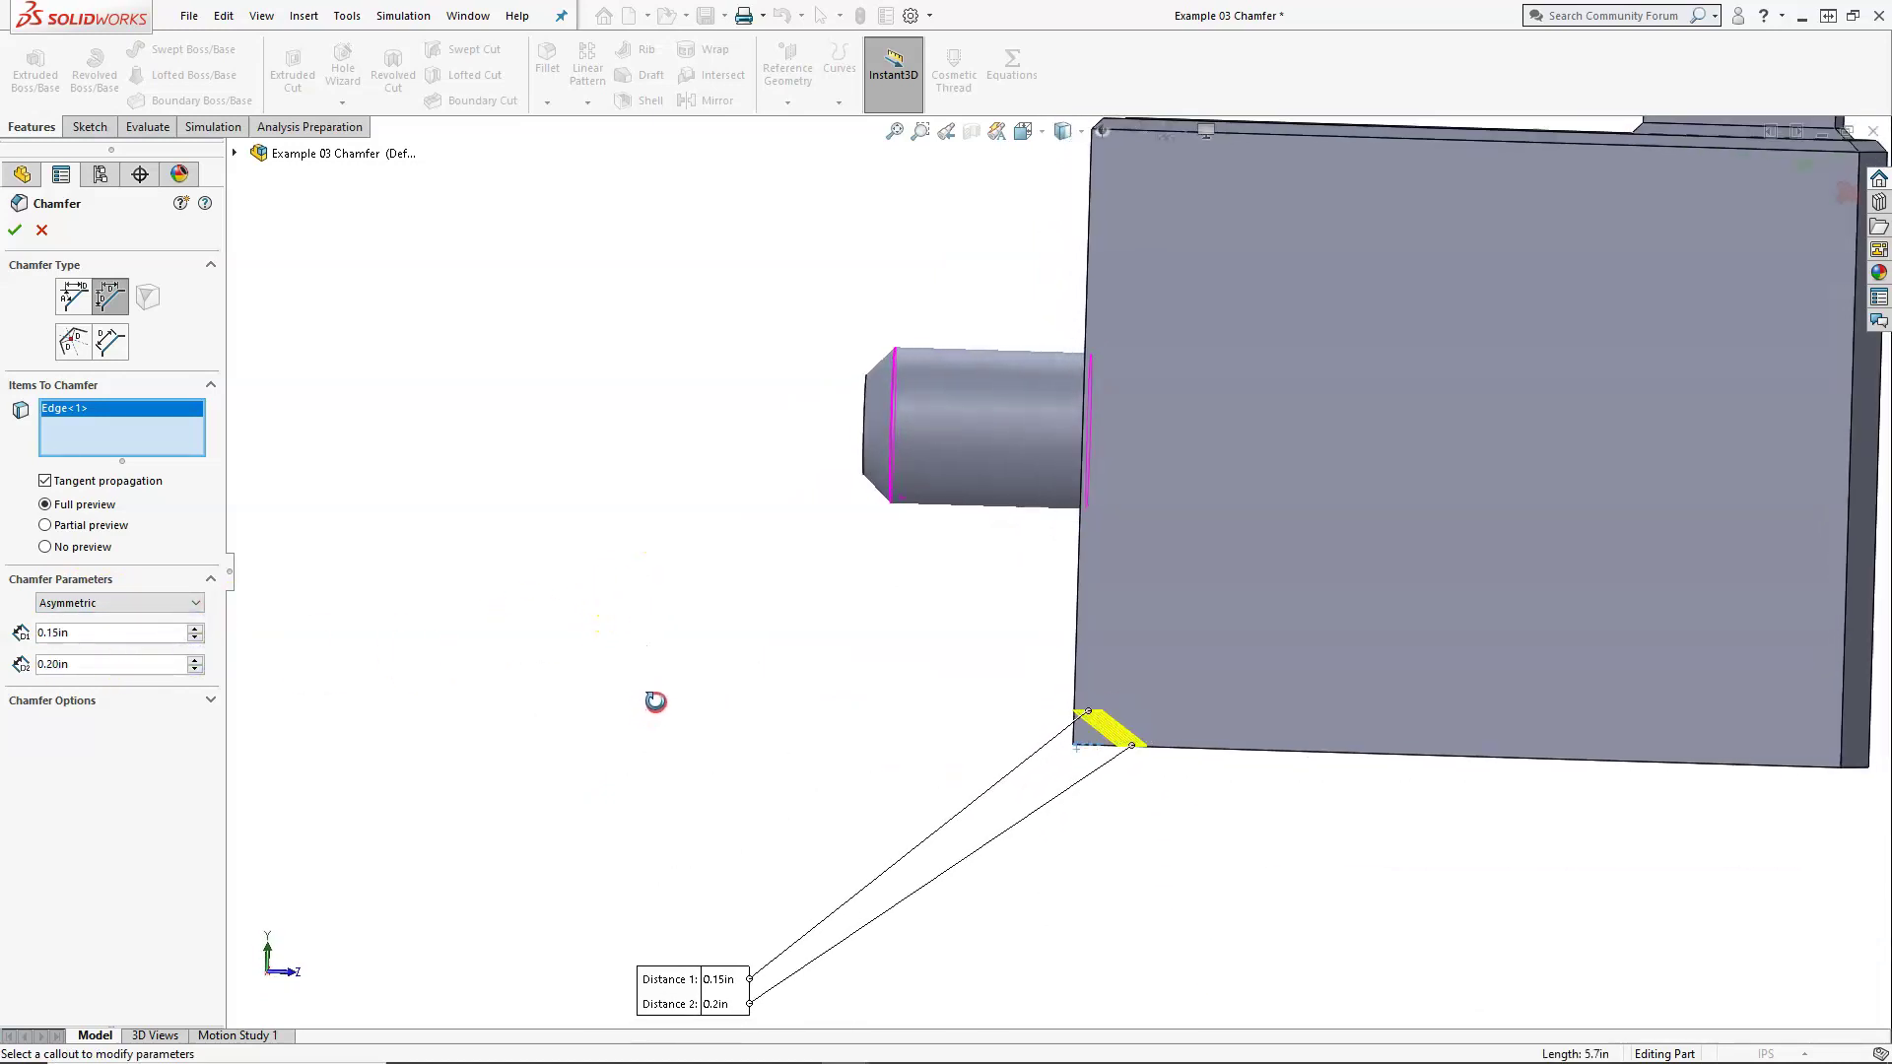
{"action": "double_click", "coordinate": [100, 668]}
{"action": "type", "text": "0.5"}
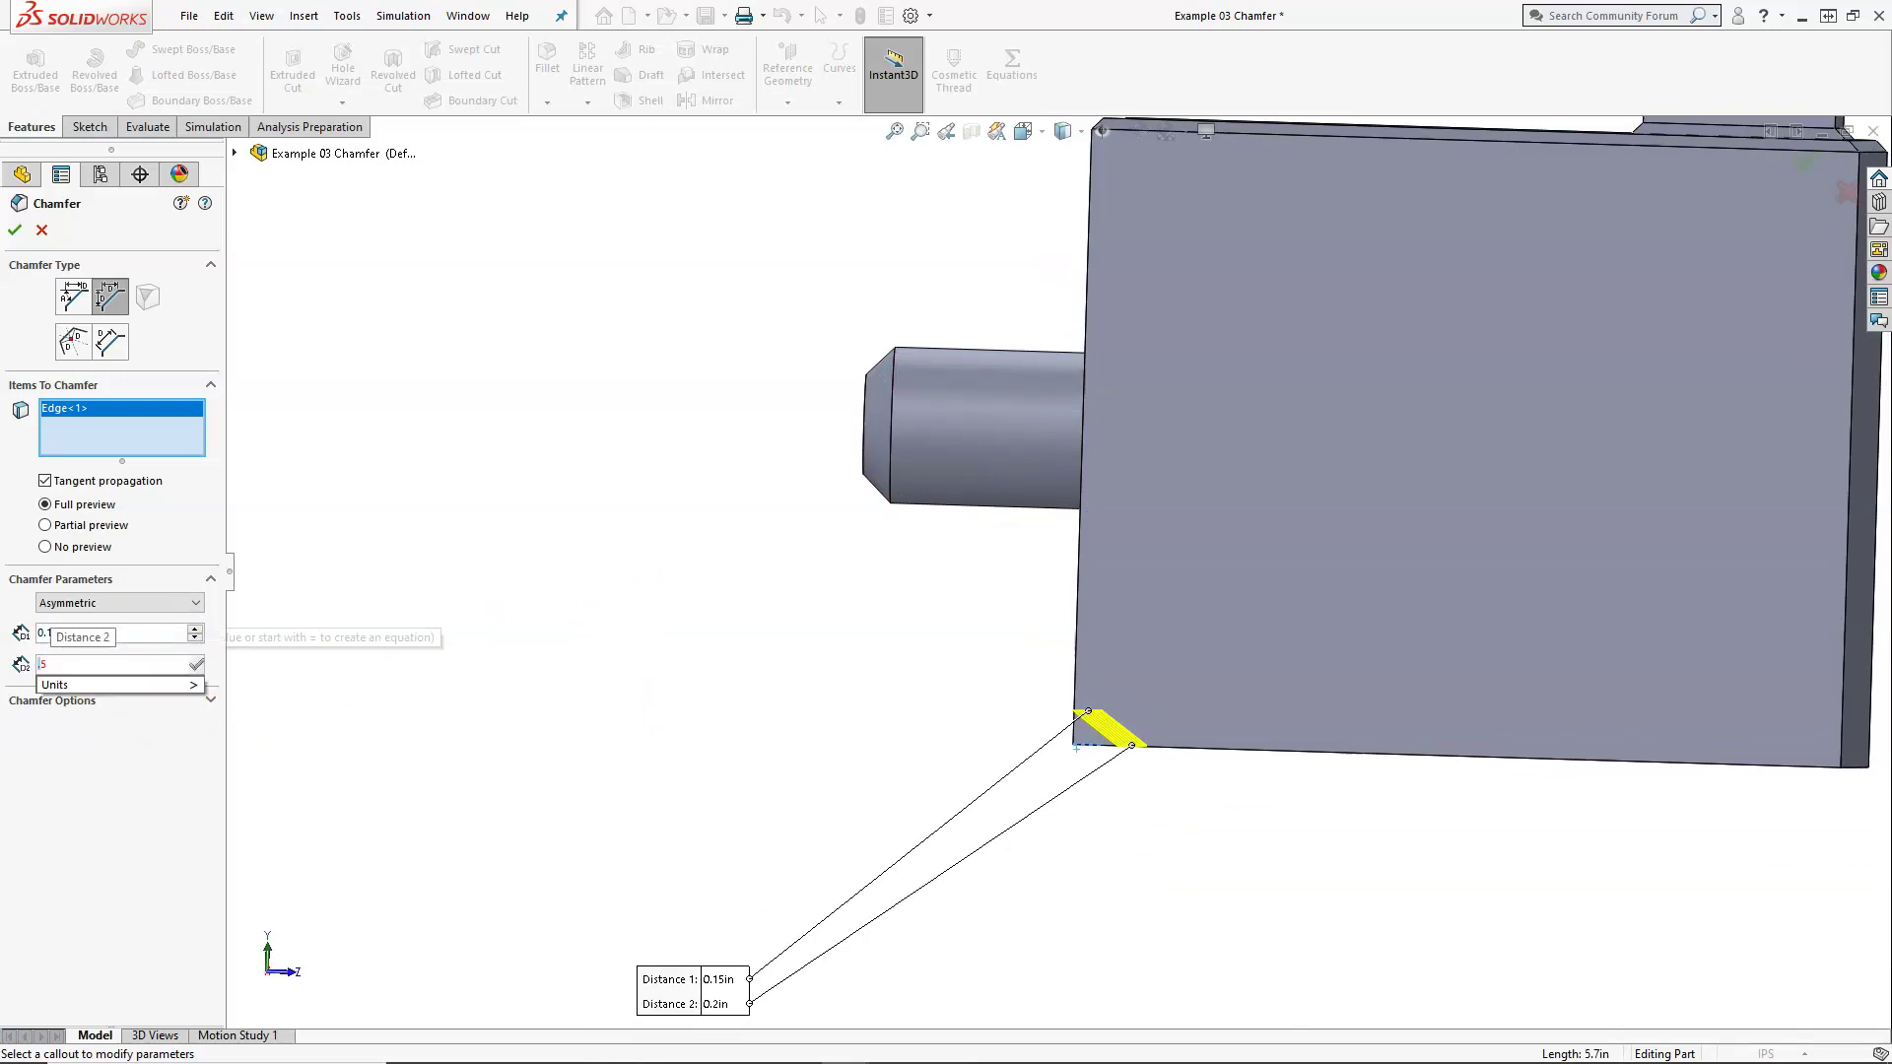
{"action": "key", "text": "Return"}
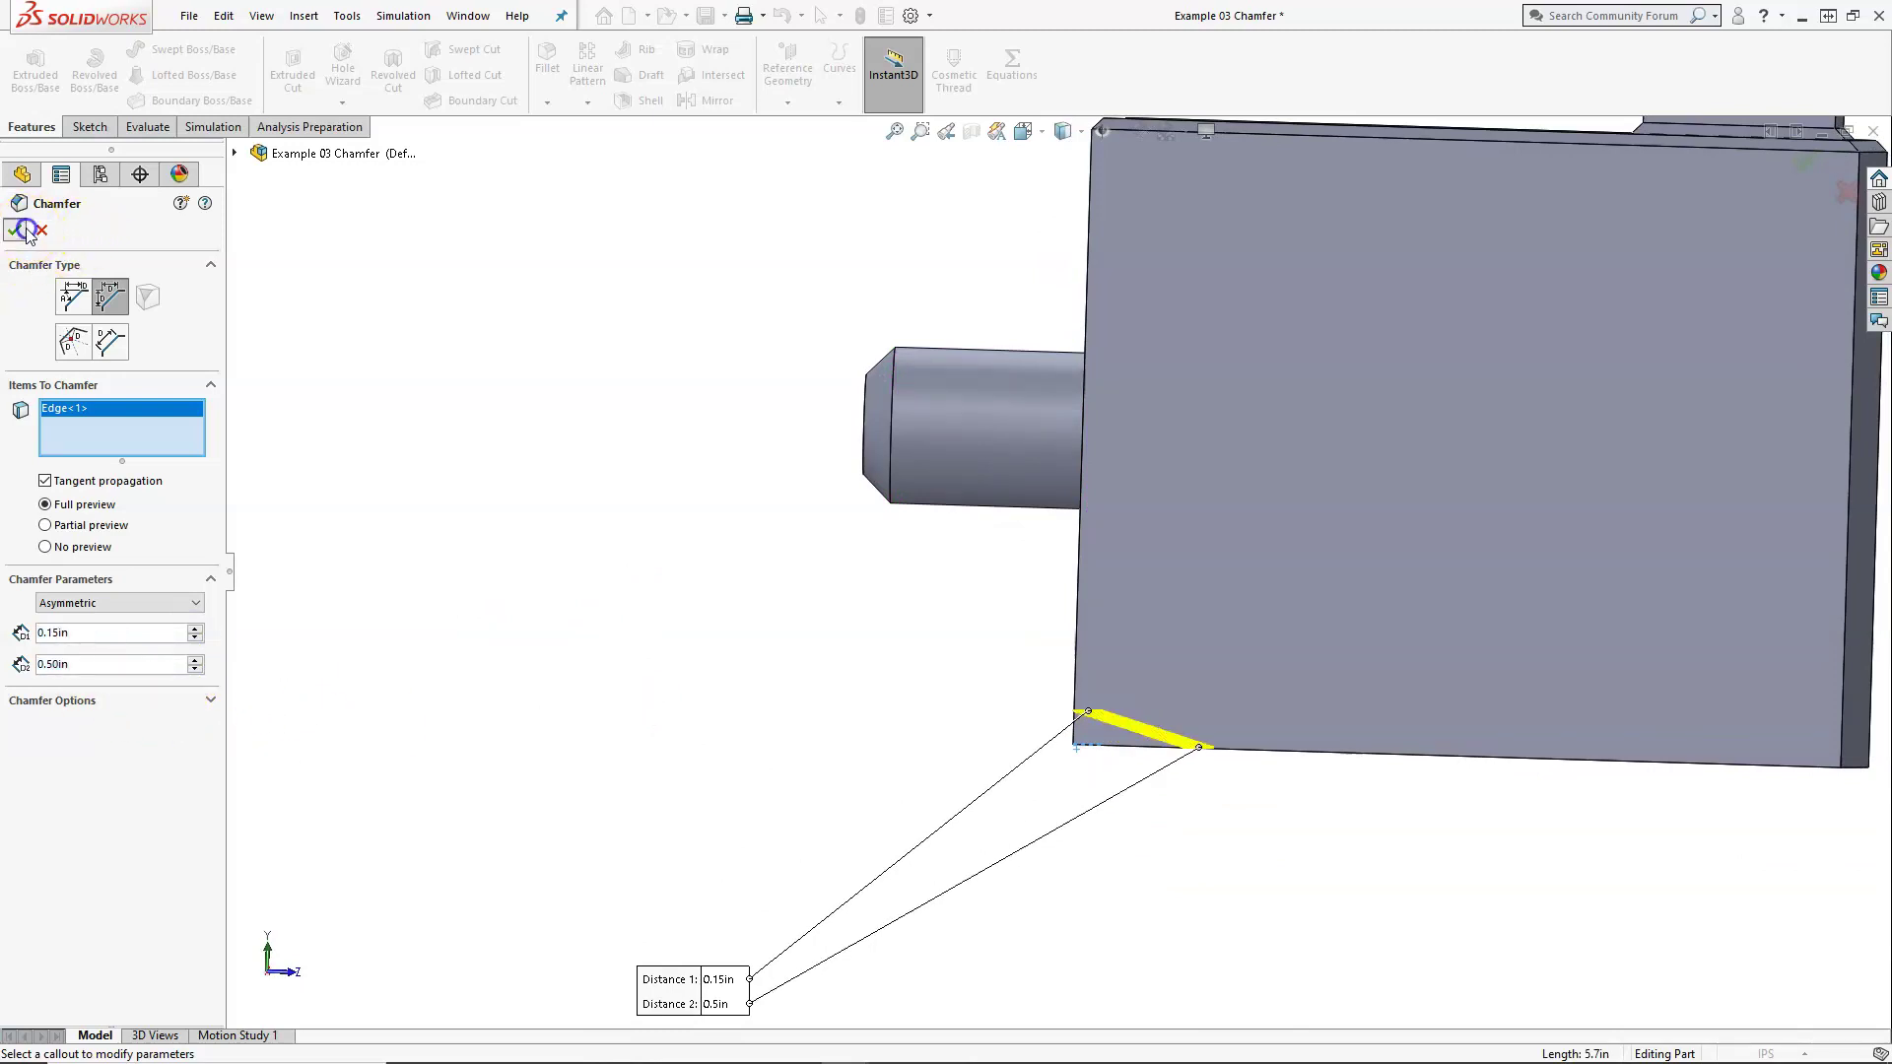
{"action": "left_click", "coordinate": [15, 230]}
{"action": "middle_click_drag", "start_coordinate": [604, 569], "coordinate": [574, 519]}
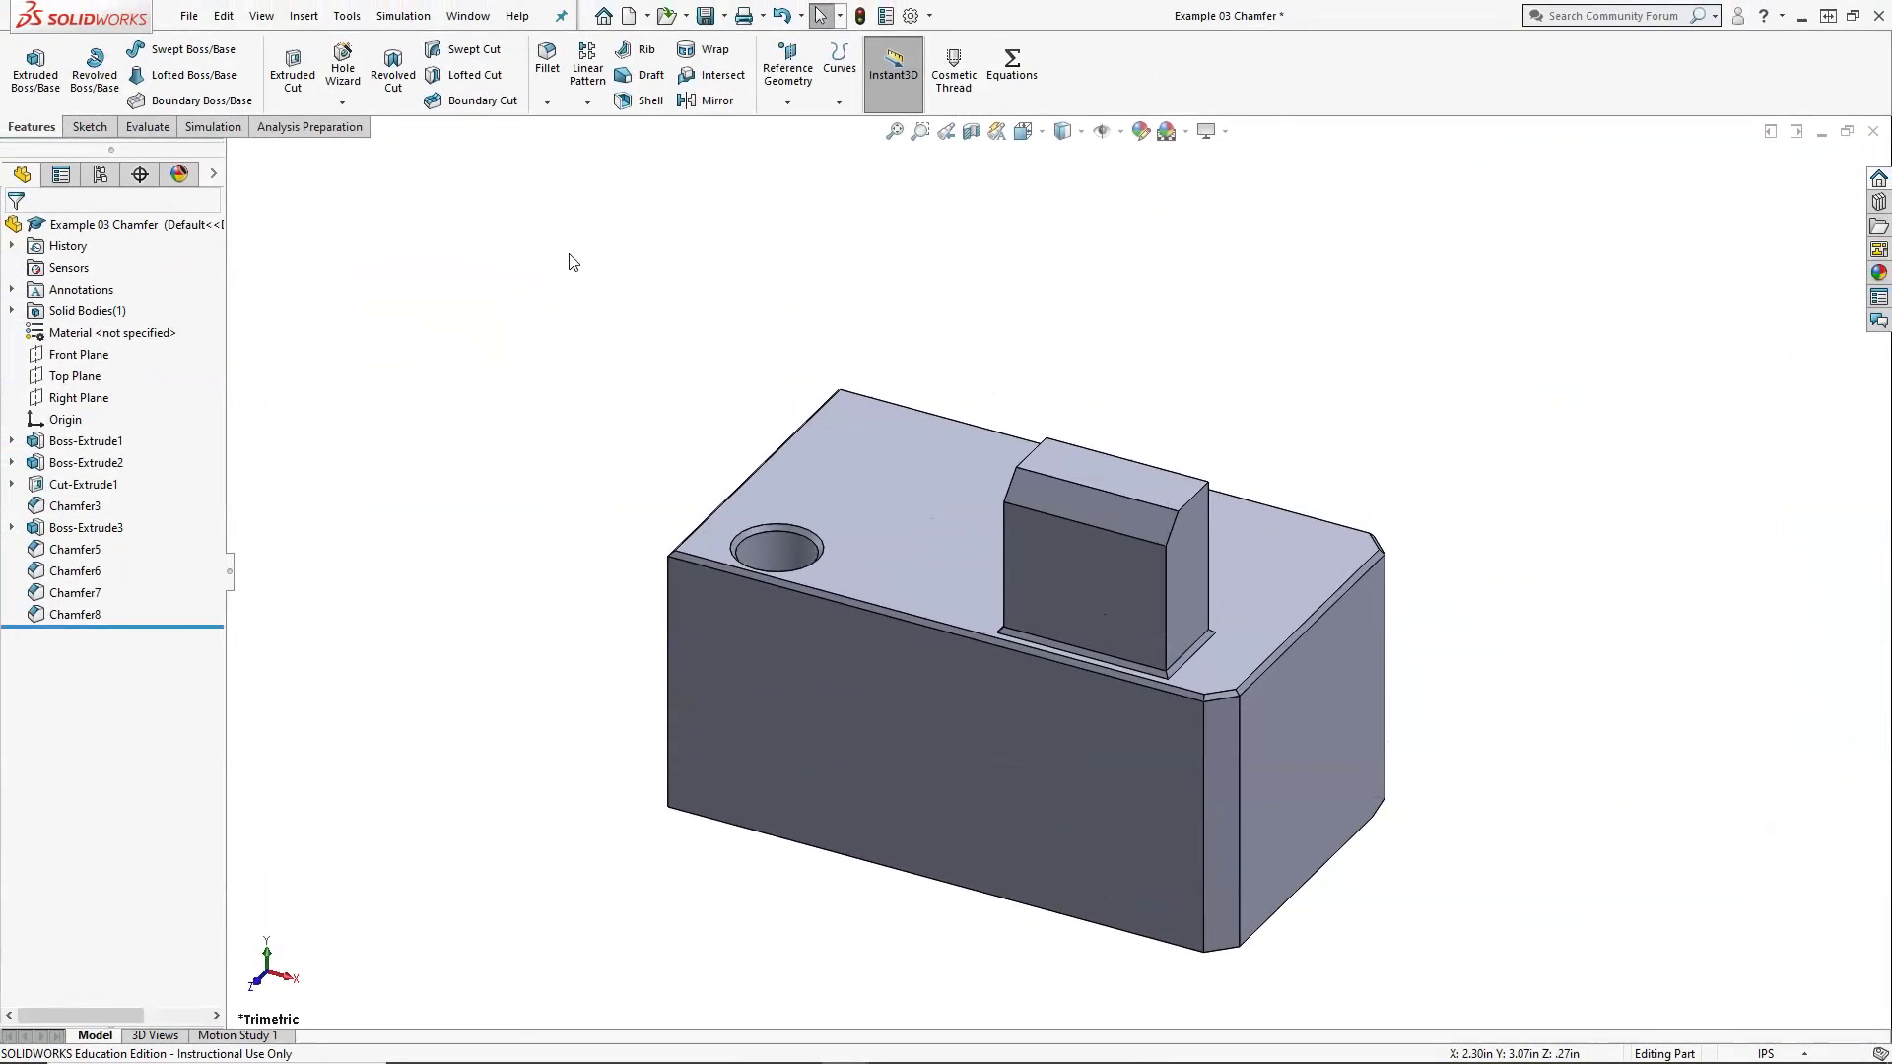
Cut a vertex chamfer on the bottom front corner, keeping the default 0.39370079in distances
{"action": "left_click", "coordinate": [547, 103]}
{"action": "left_click", "coordinate": [569, 152]}
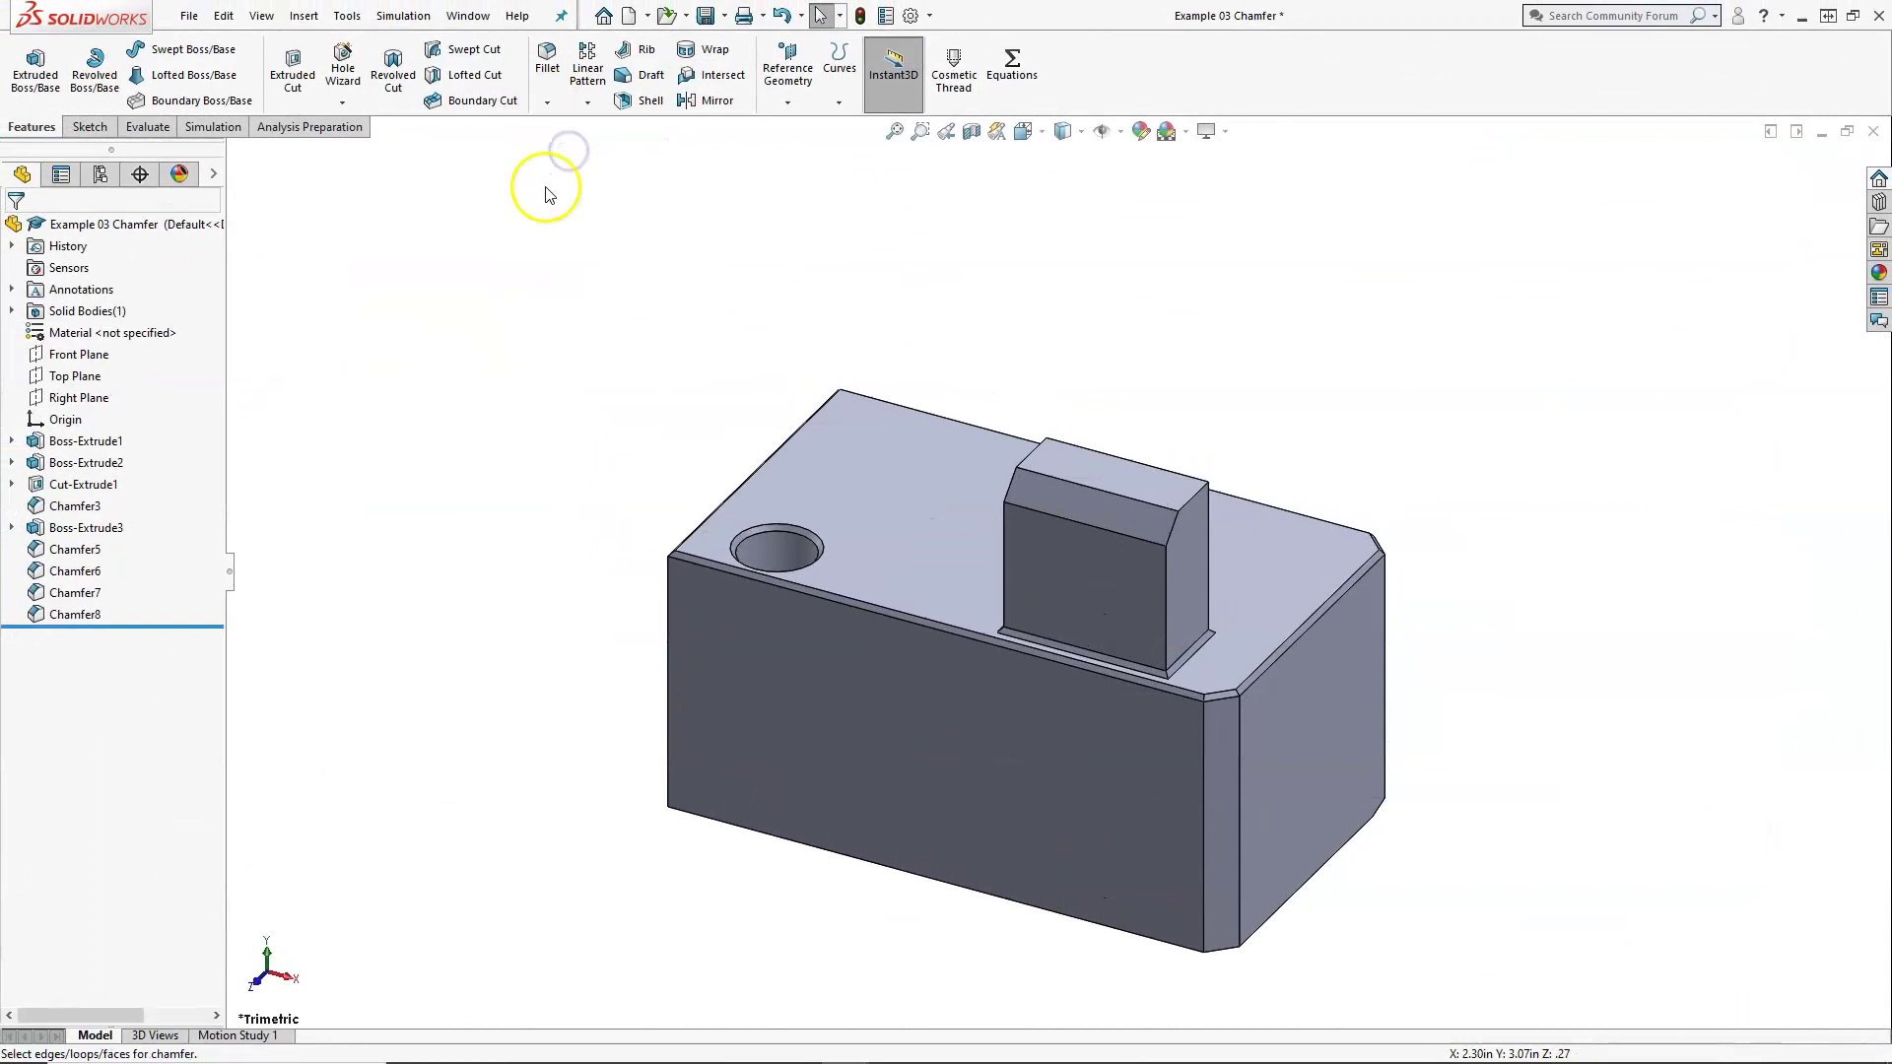
{"action": "left_click", "coordinate": [147, 298]}
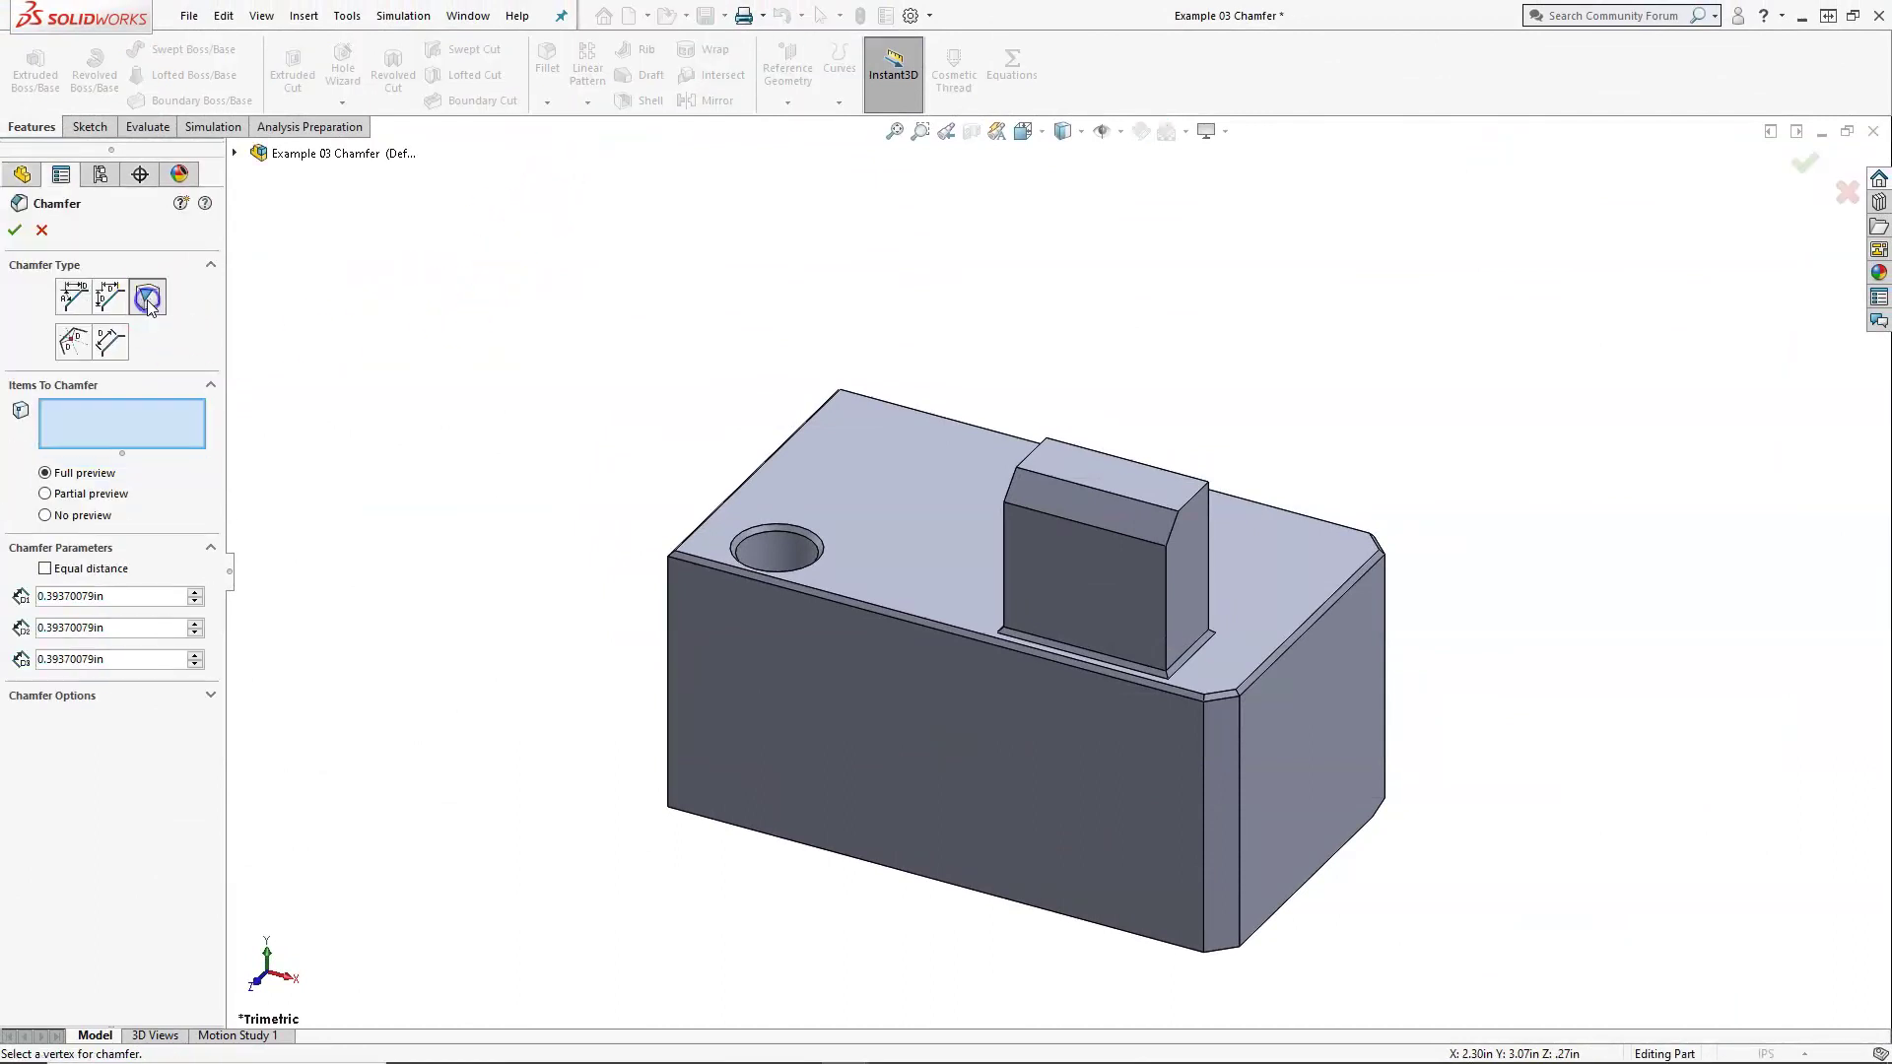
{"action": "middle_click_drag", "start_coordinate": [464, 861], "coordinate": [649, 819]}
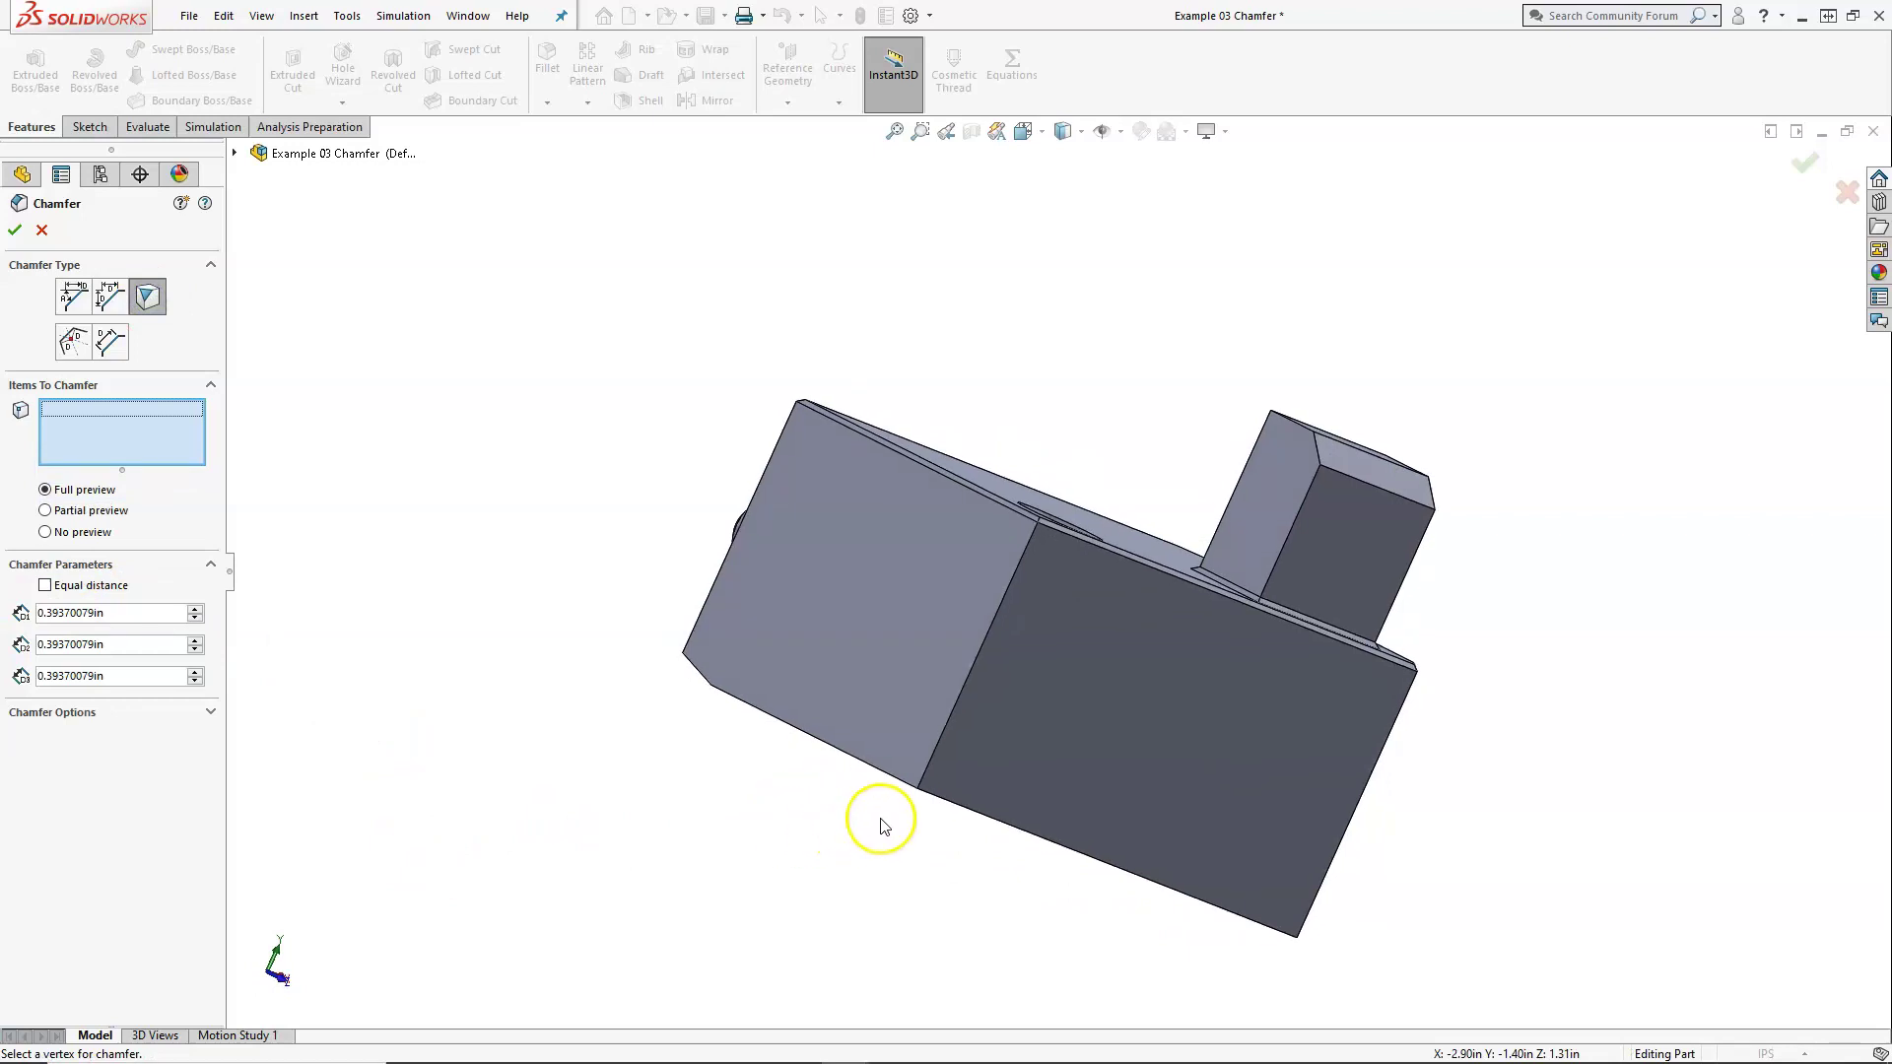
{"action": "left_click", "coordinate": [923, 793]}
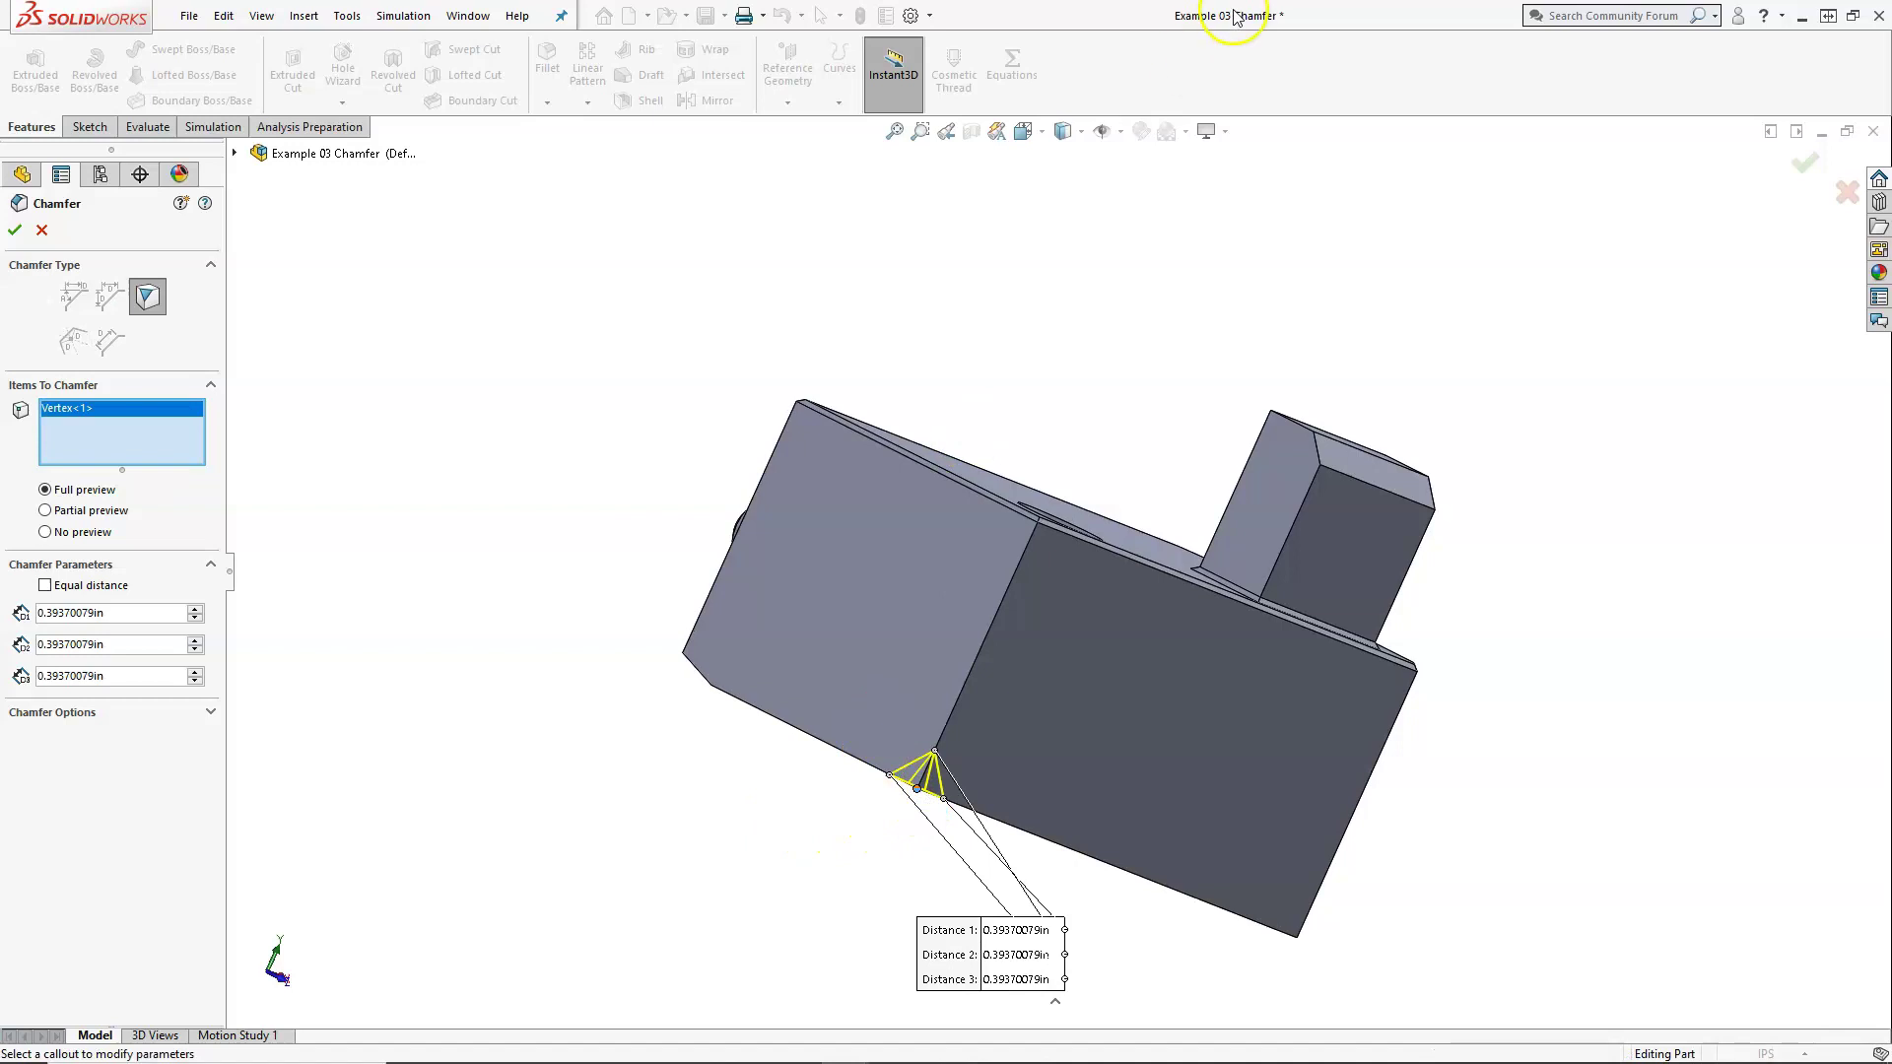
{"action": "middle_click_drag", "start_coordinate": [1161, 325], "coordinate": [1173, 385]}
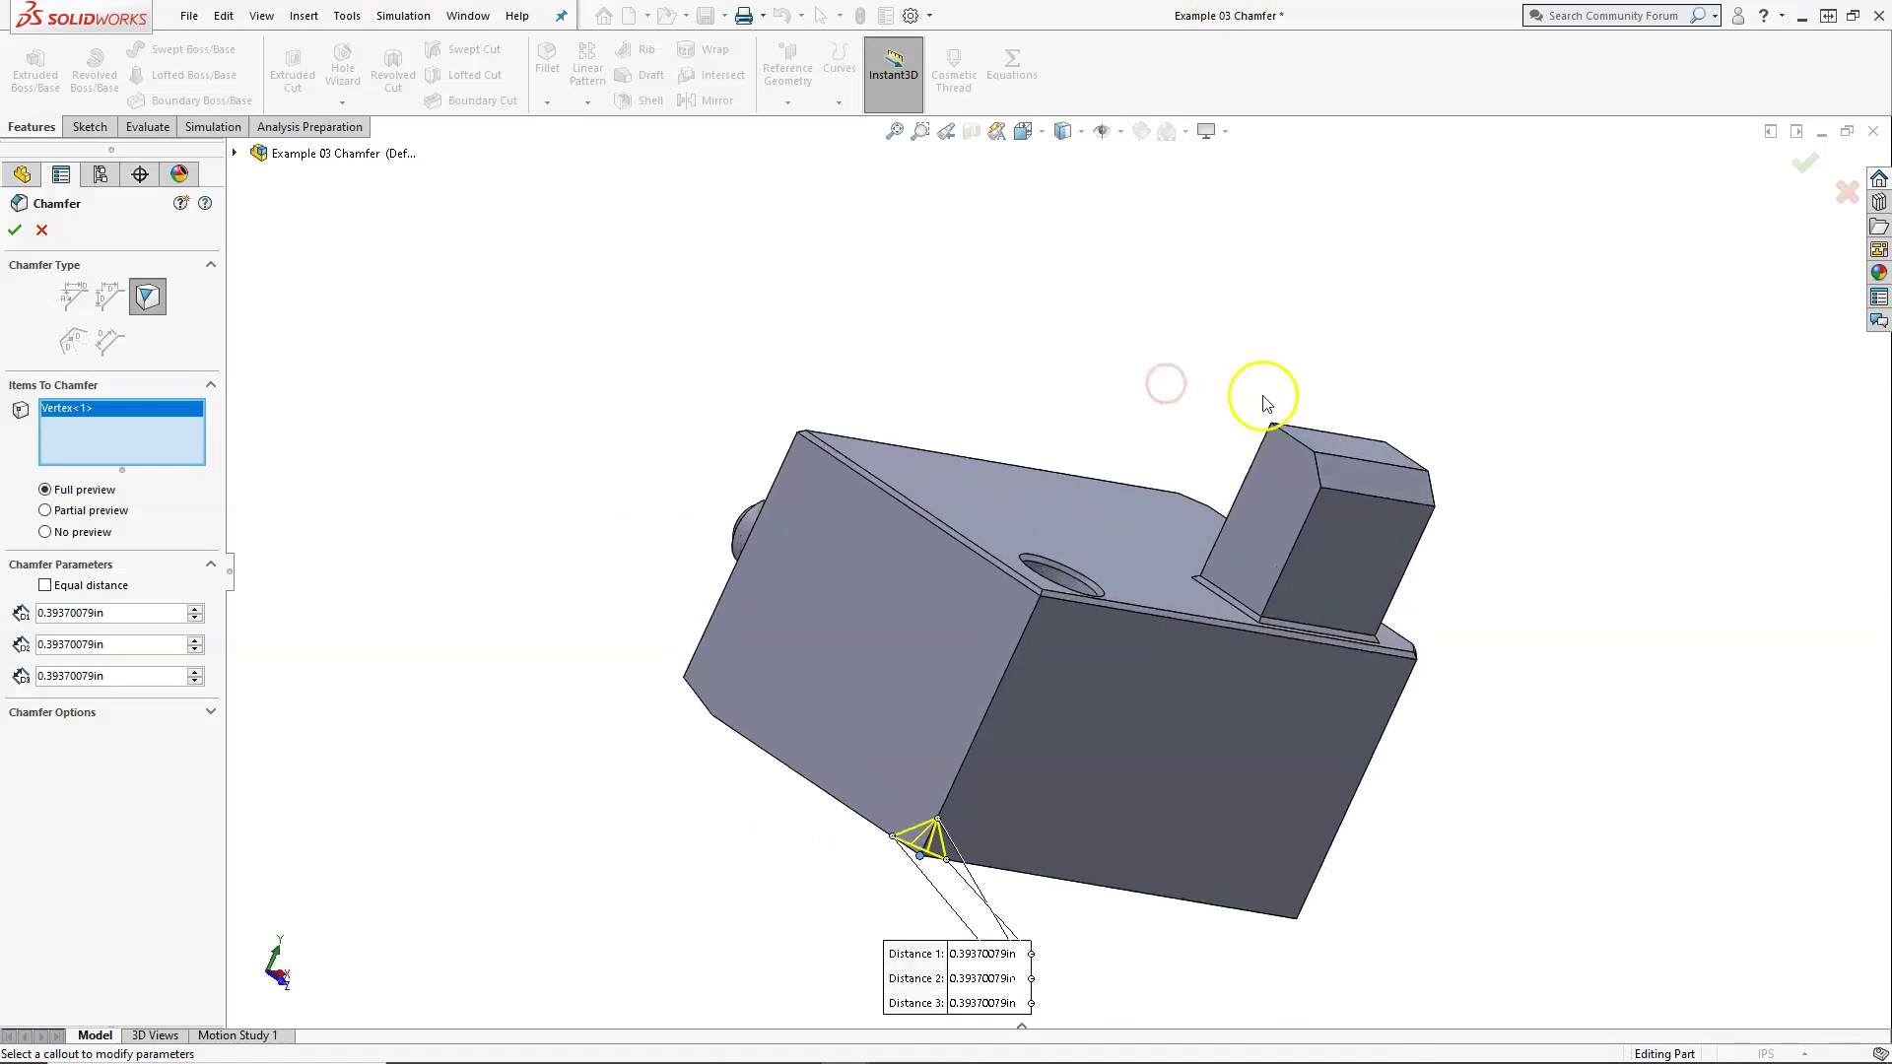
{"action": "left_click", "coordinate": [1271, 425]}
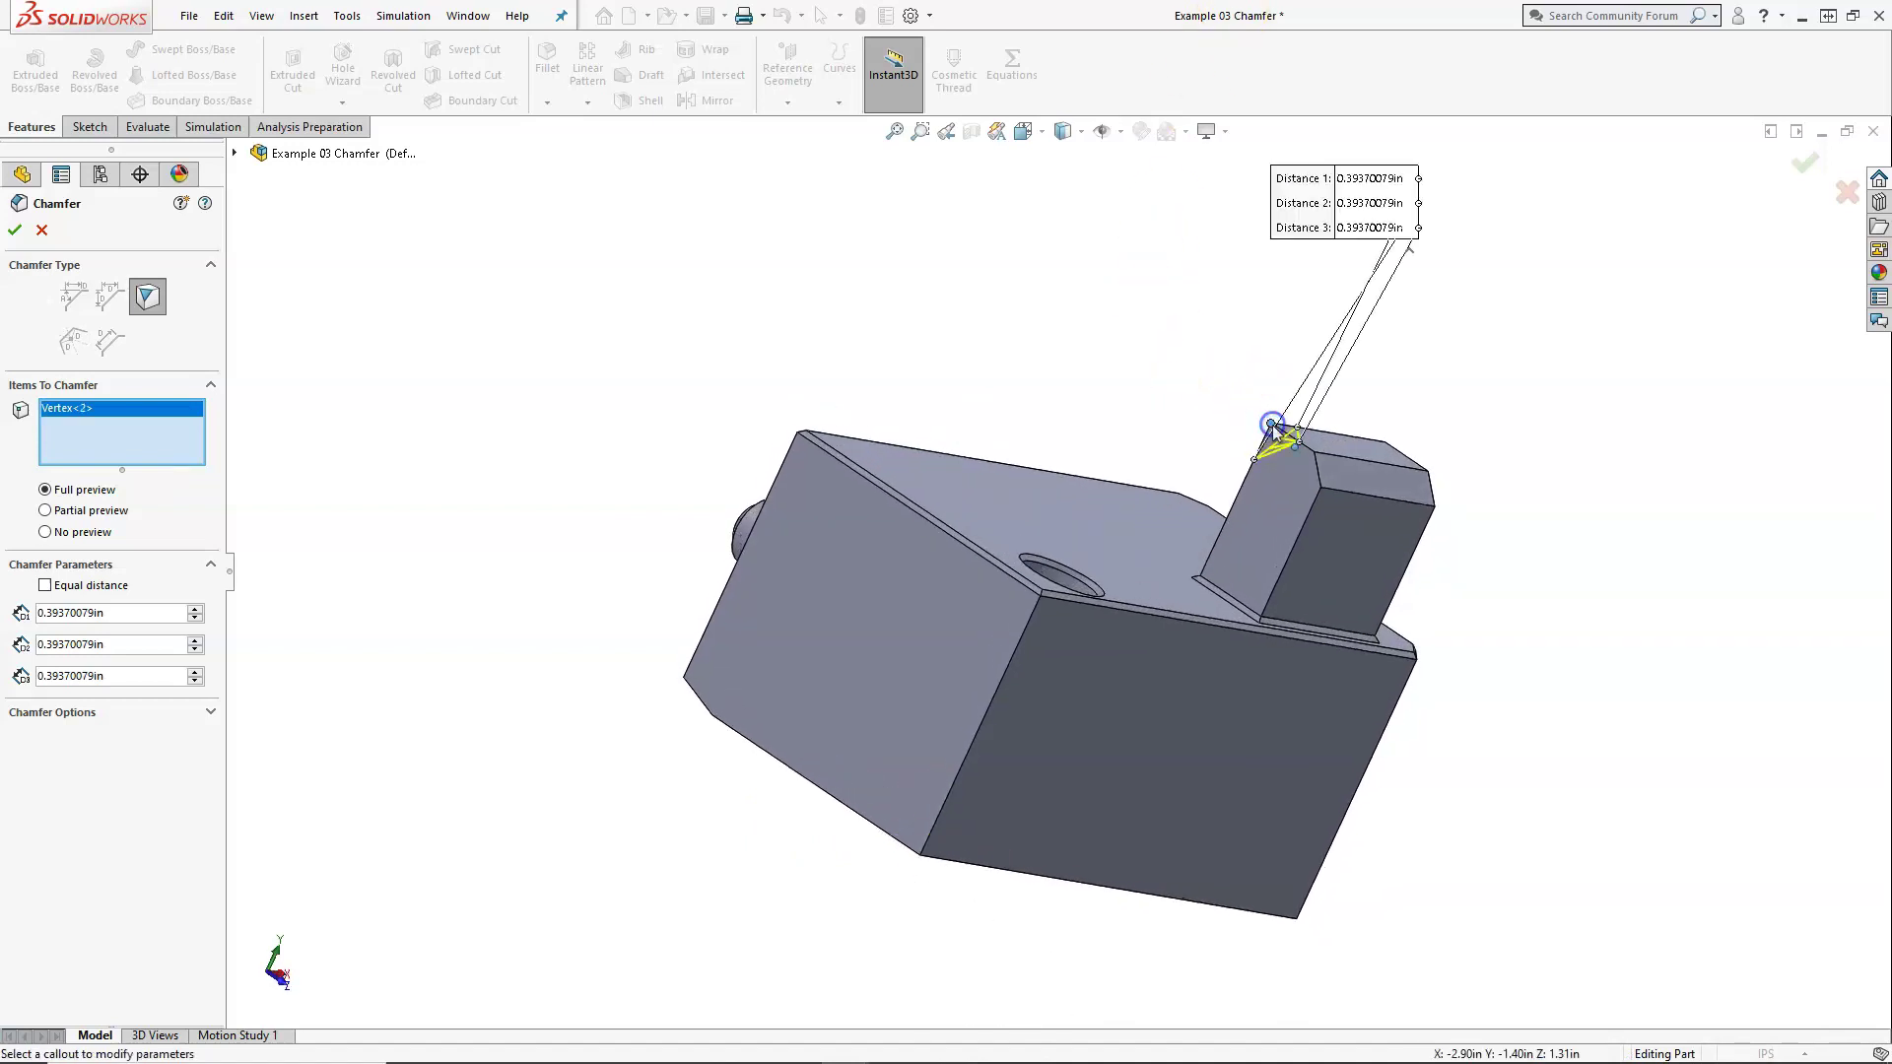
{"action": "left_click", "coordinate": [1382, 440]}
{"action": "left_click", "coordinate": [924, 853]}
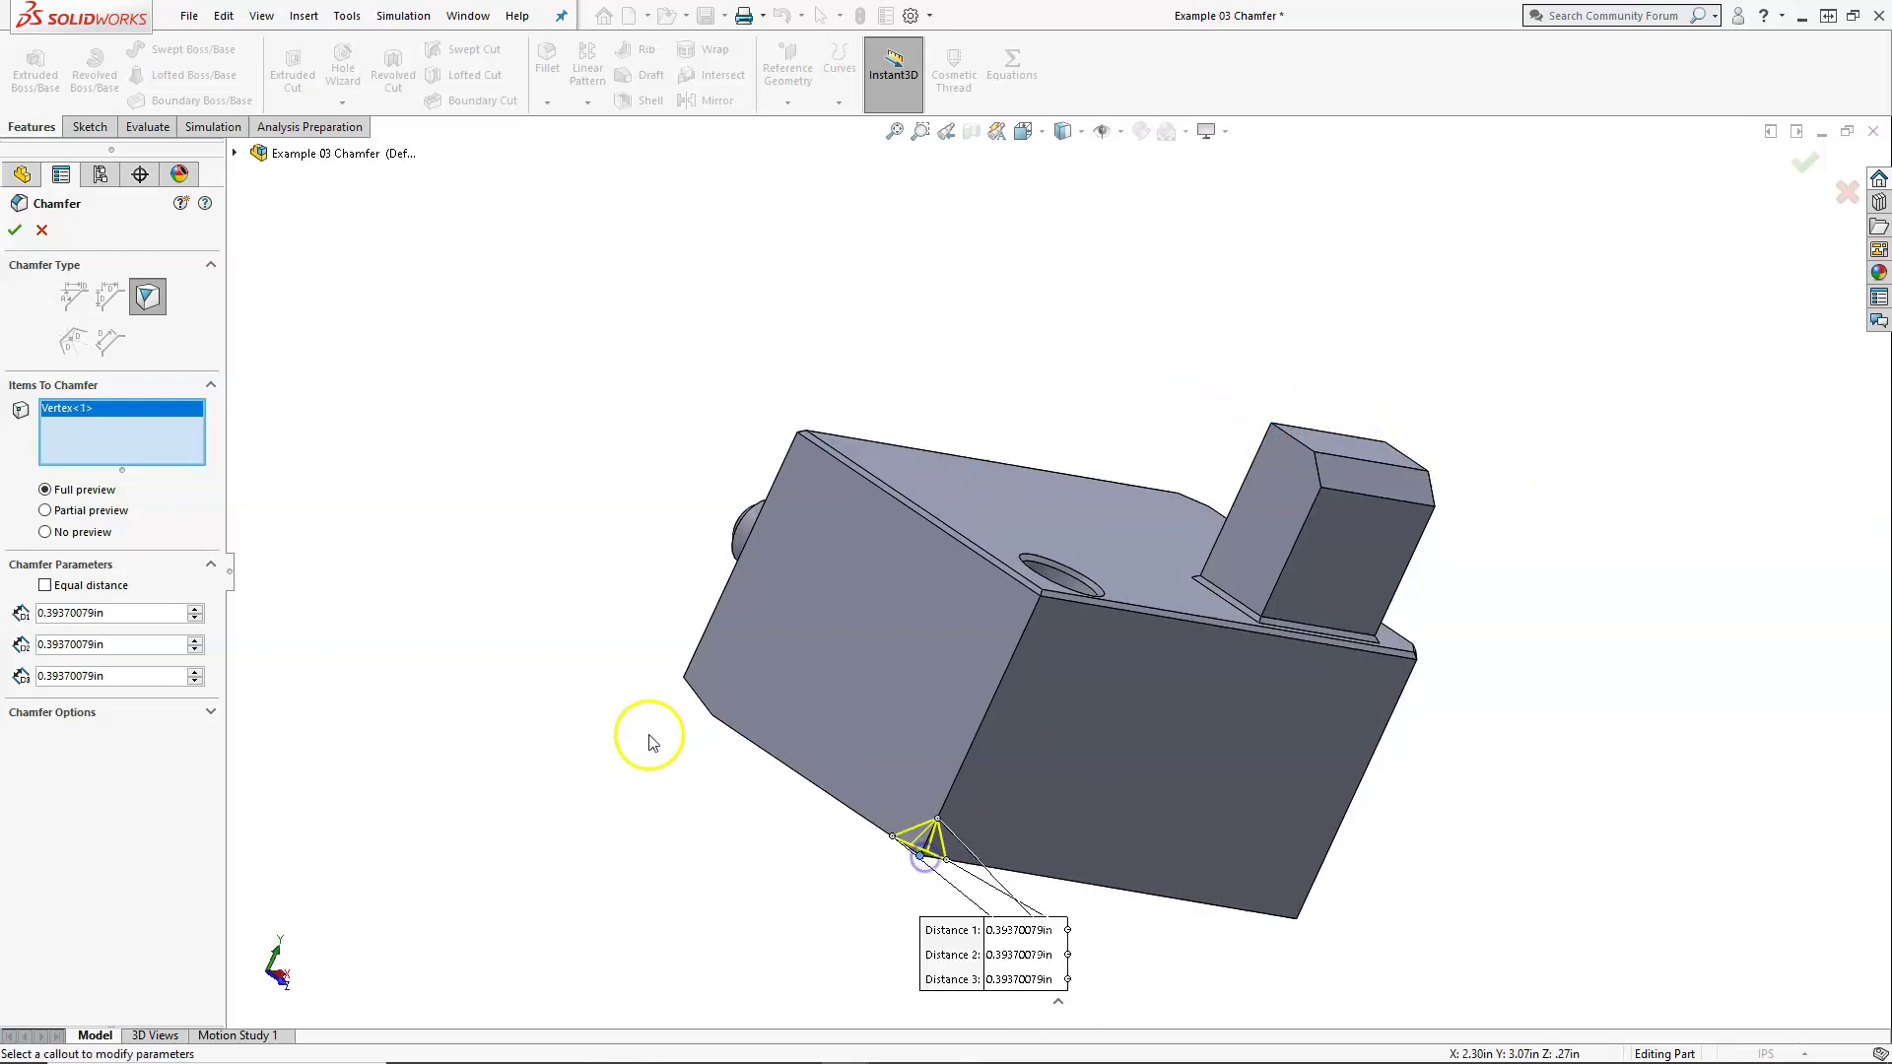
{"action": "left_click", "coordinate": [14, 230]}
{"action": "middle_click_drag", "start_coordinate": [519, 611], "coordinate": [674, 556]}
{"action": "left_click", "coordinate": [590, 579]}
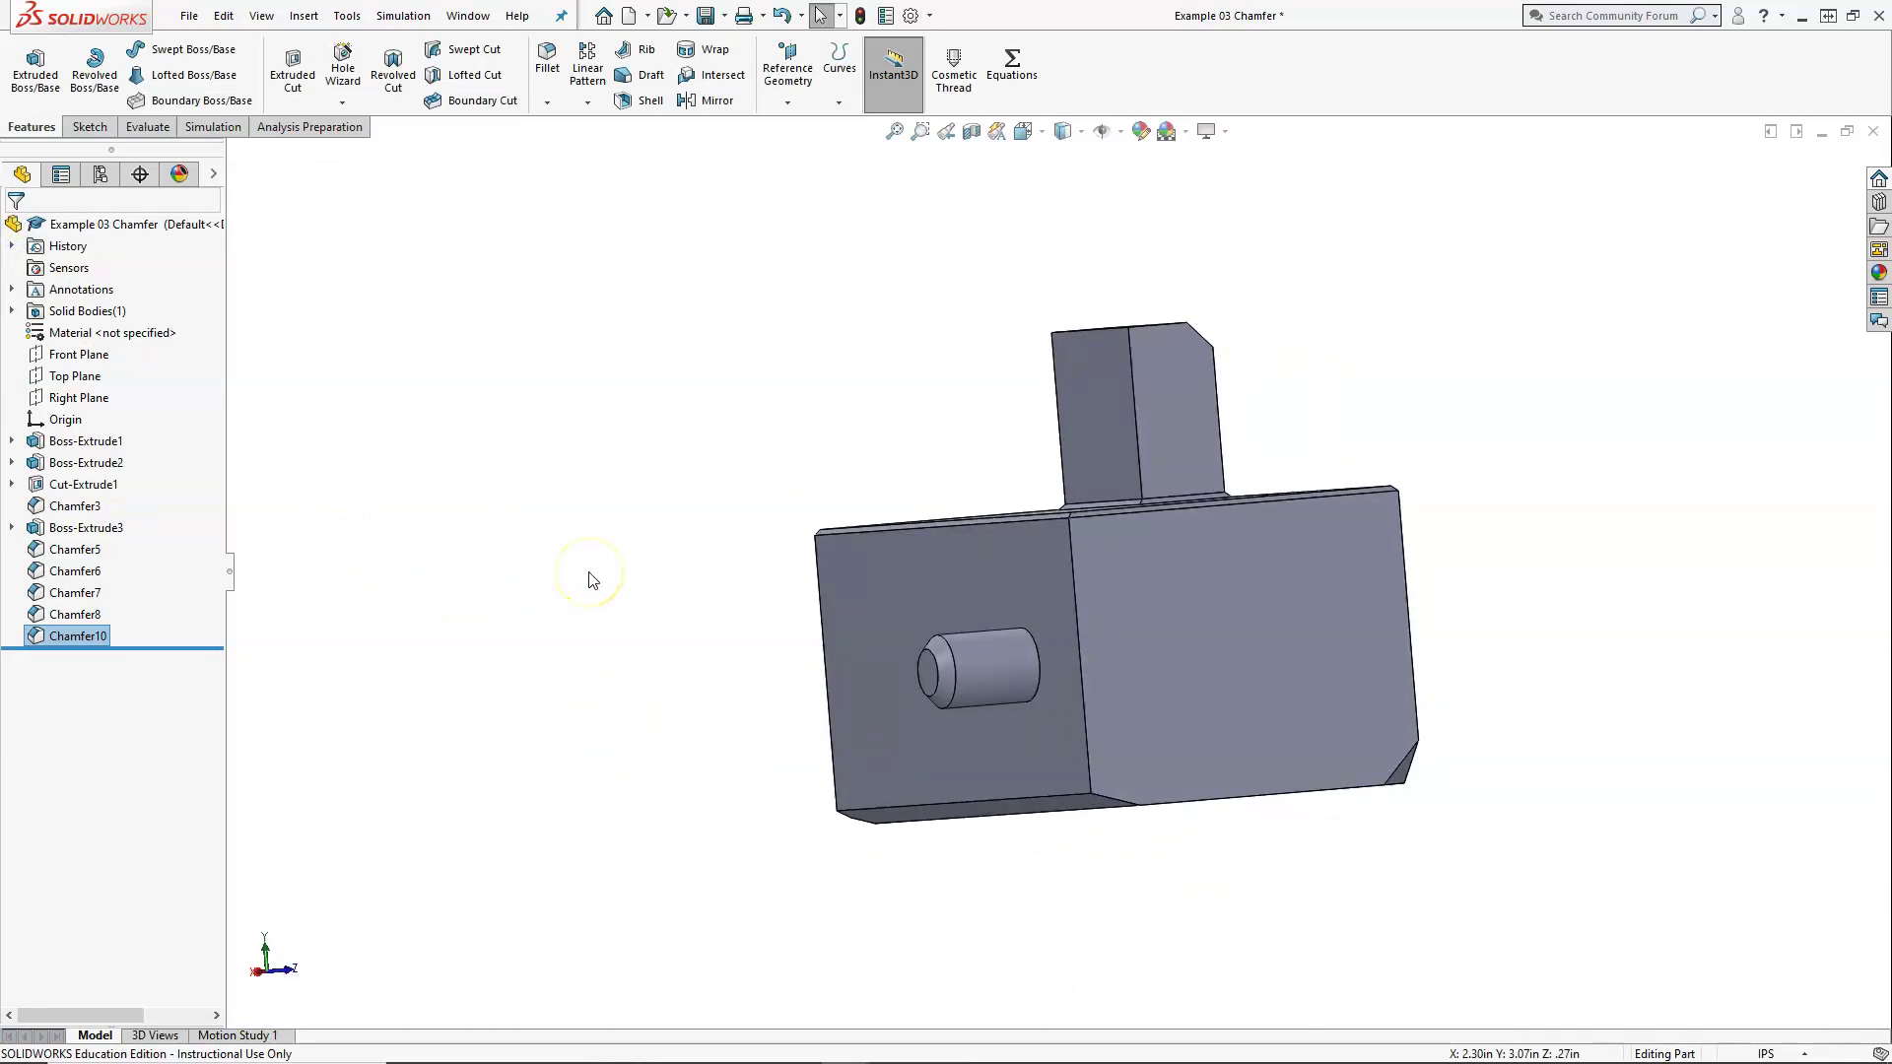